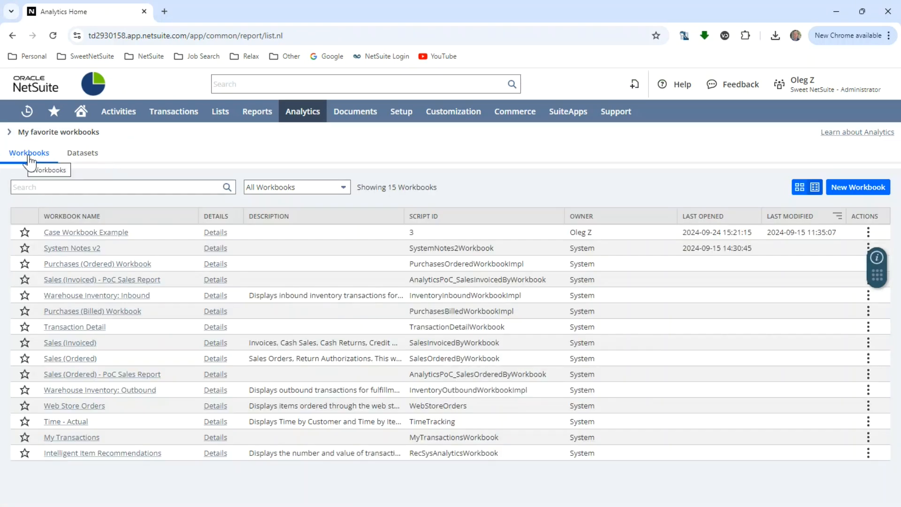
Look over the analytics dataset and workbook lists and the favorite workbooks section
click(83, 157)
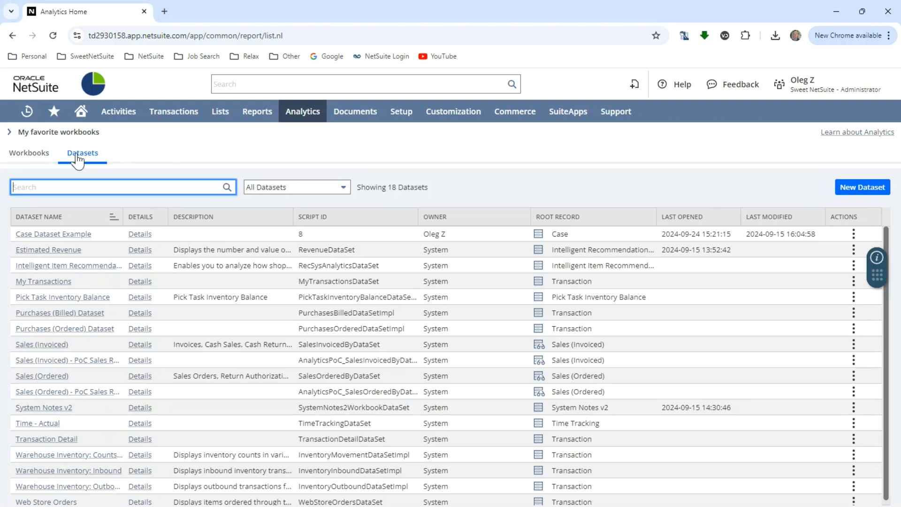
click(29, 155)
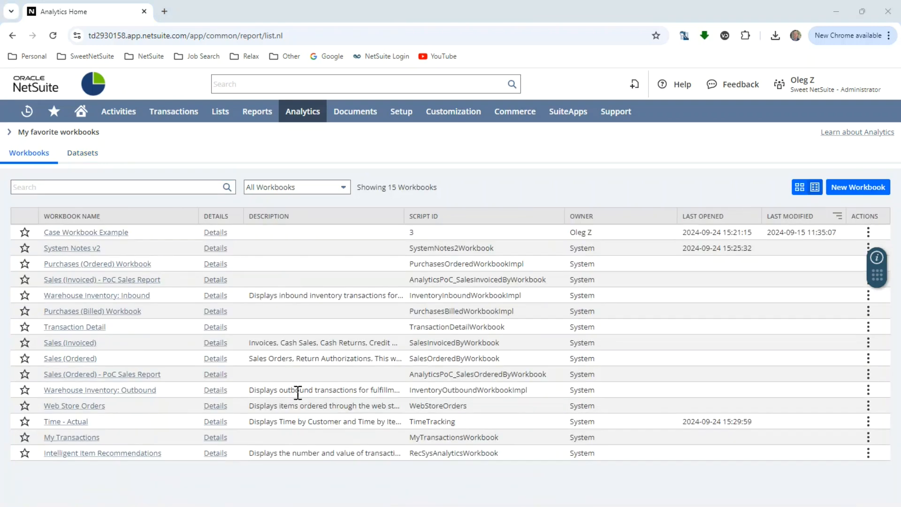
click(9, 133)
click(9, 133)
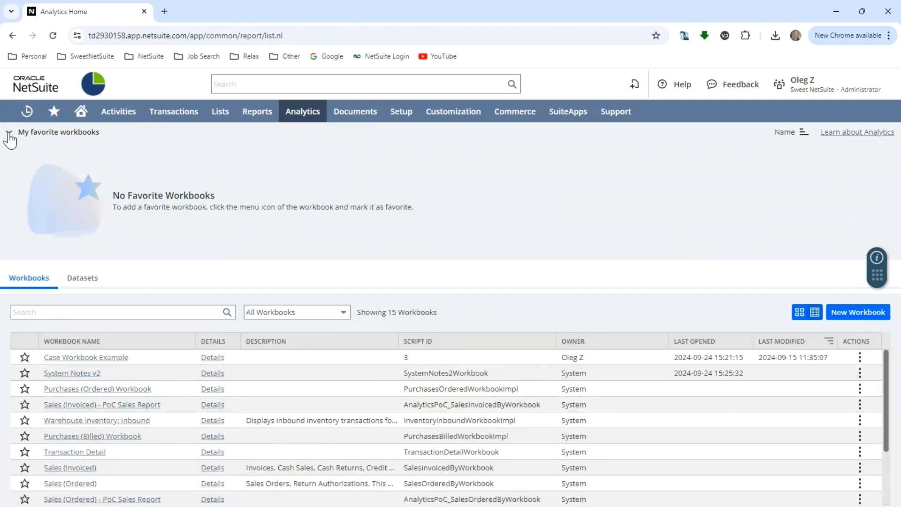
click(9, 133)
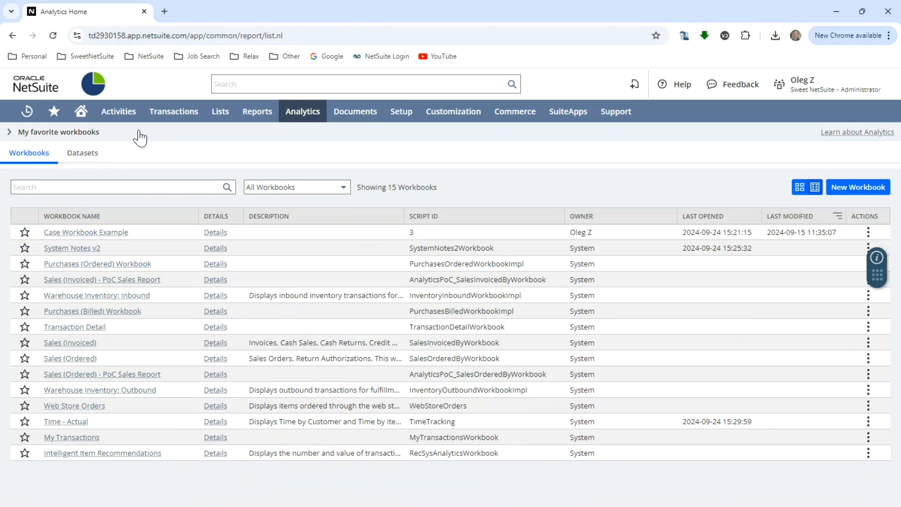
Open the Time - Actual dataset and examine its Time Tracking fields and criteria
click(91, 156)
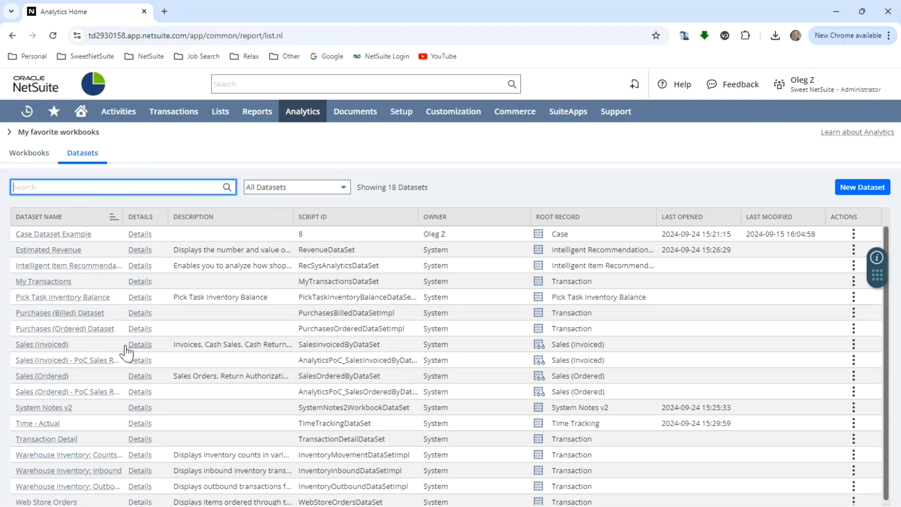
click(26, 424)
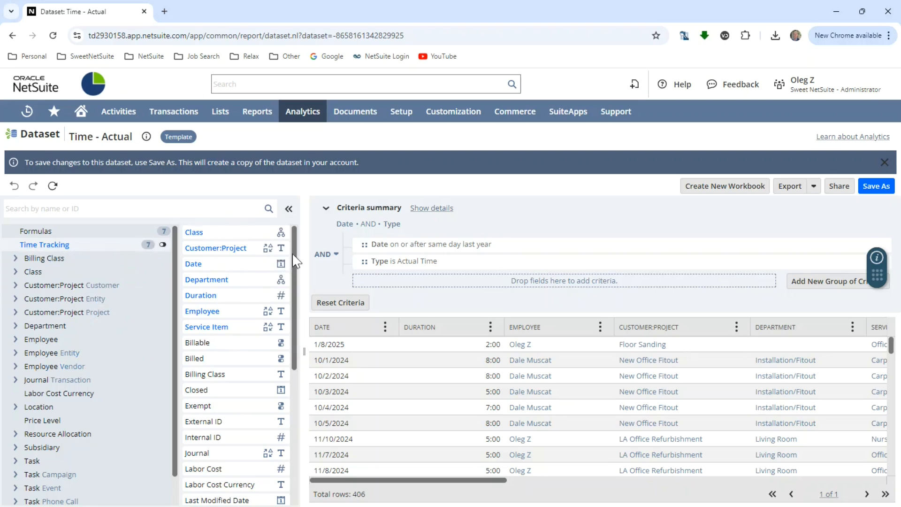
mouse_move(296, 250)
mouse_down()
mouse_move(298, 311)
mouse_move(308, 257)
mouse_up()
click(322, 303)
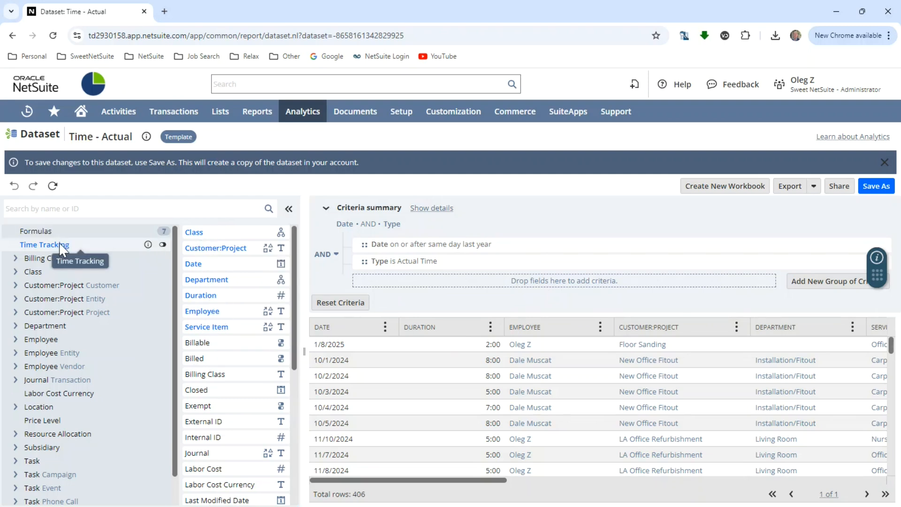
Collapse the dataset's field list and criteria summary to examine its result rows
click(289, 208)
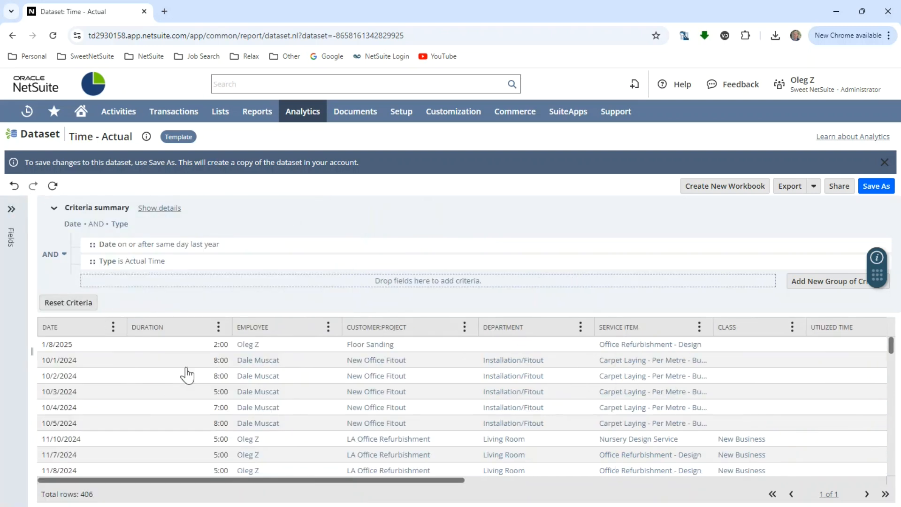
click(54, 209)
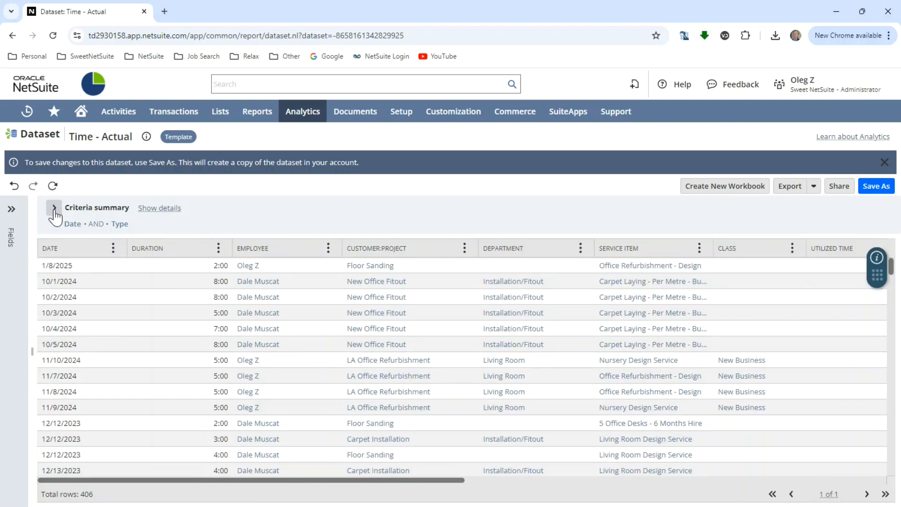
mouse_move(277, 483)
mouse_down()
mouse_move(718, 505)
mouse_move(274, 504)
mouse_move(278, 496)
mouse_up()
scroll(359, 369, down, 5)
scroll(359, 370, up, 5)
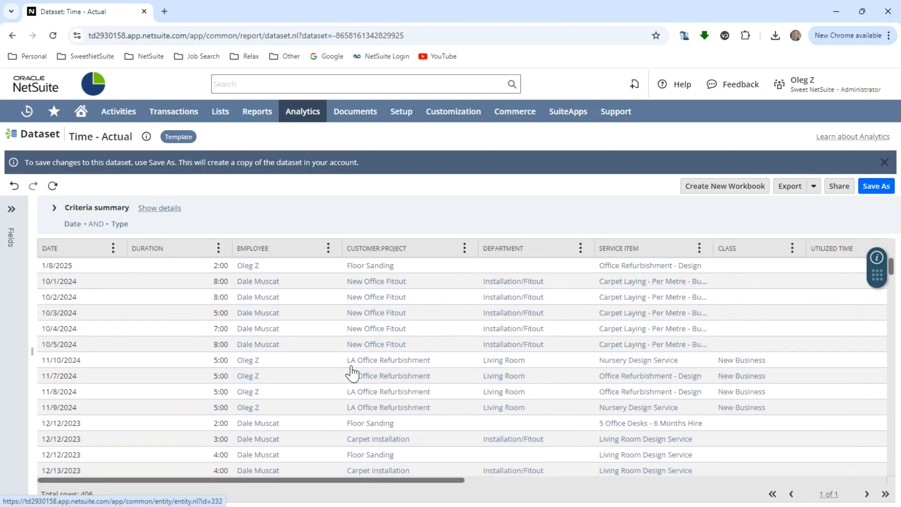
mouse_move(240, 487)
mouse_down()
mouse_move(261, 487)
mouse_move(240, 486)
mouse_up()
Restore the field list of the Time - Actual dataset and browse the available fields
click(11, 209)
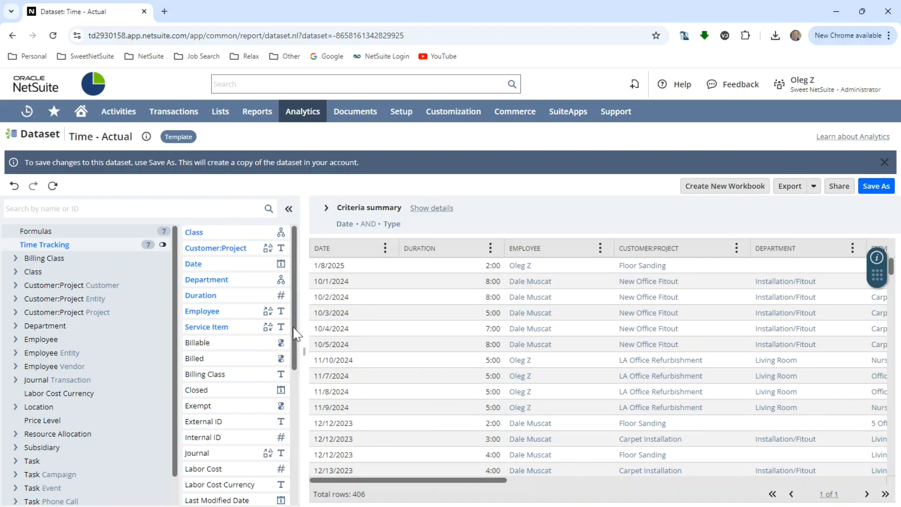
scroll(293, 326, down, 3)
scroll(295, 324, up, 3)
Leave the dataset without saving and open the Time - Actual workbook
click(301, 113)
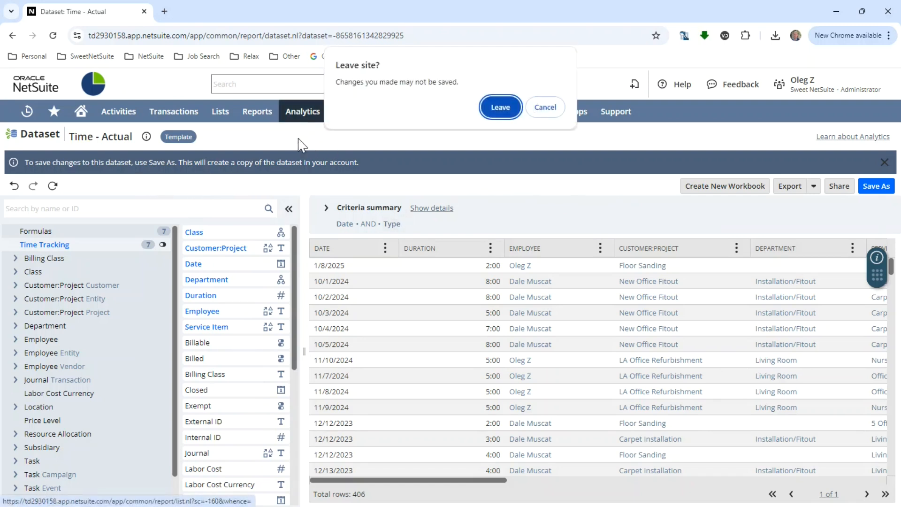
click(501, 107)
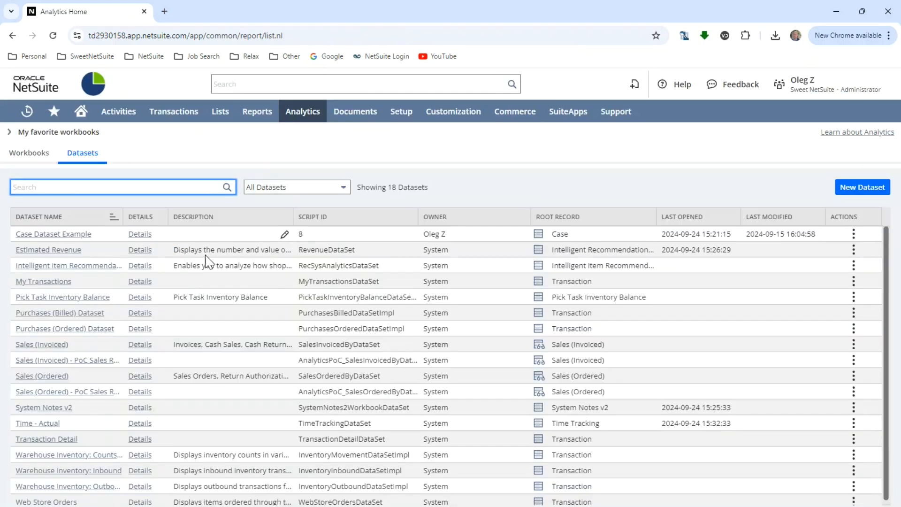
click(29, 162)
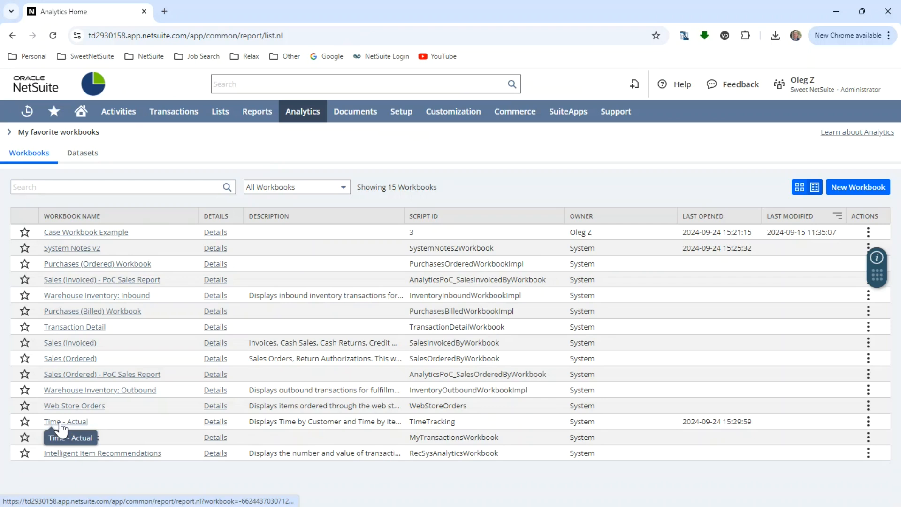
click(61, 424)
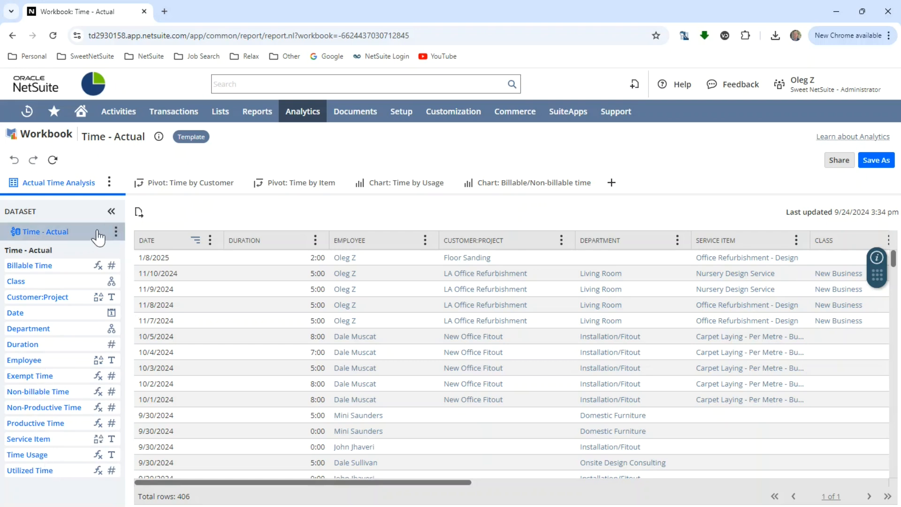
Inspect the workbook's underlying Time - Actual dataset without applying changes, and view the Actual Time Analysis table with the dataset fields collapsed
click(116, 231)
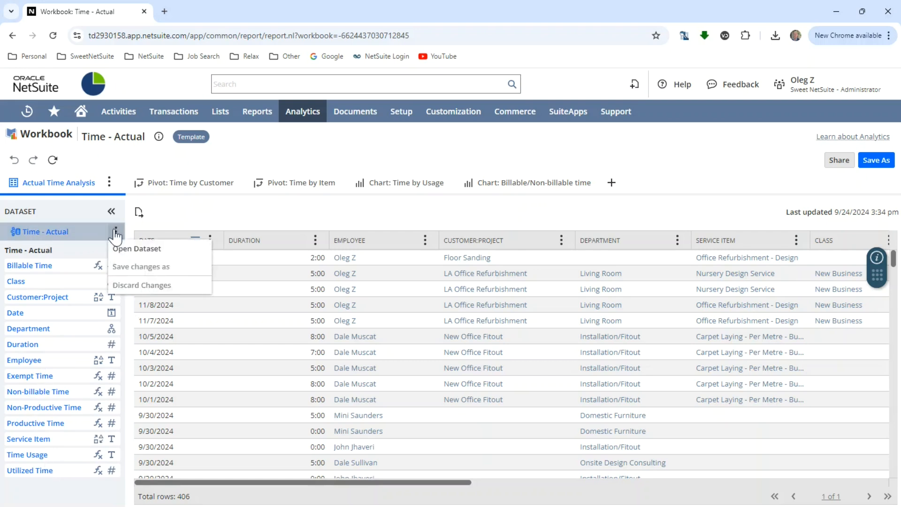
click(138, 251)
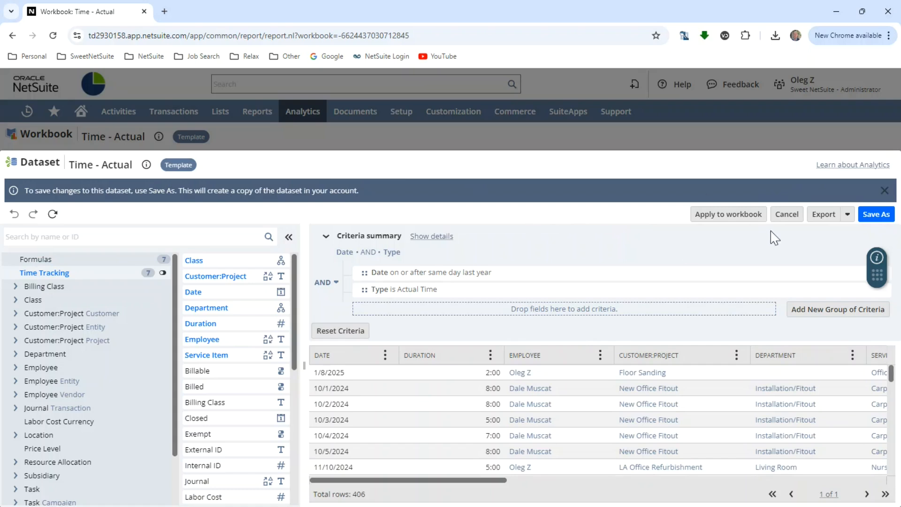
click(781, 216)
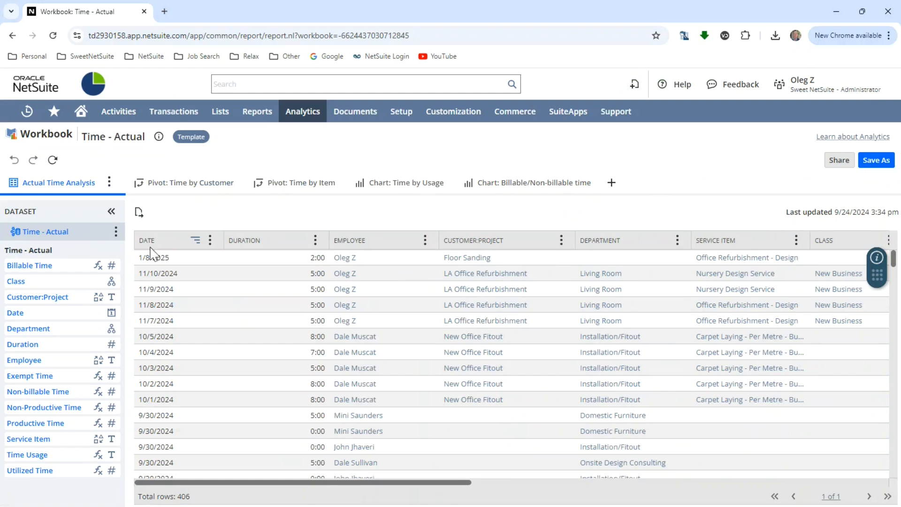
click(111, 213)
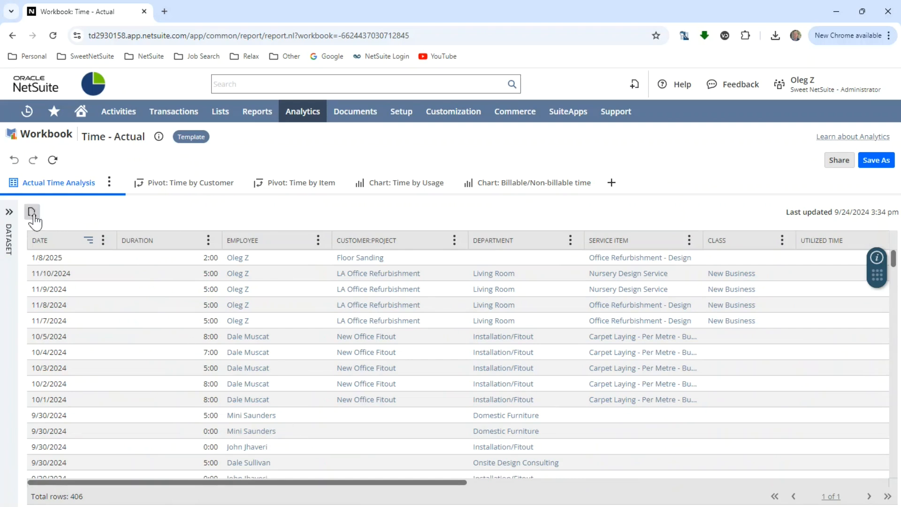
click(10, 211)
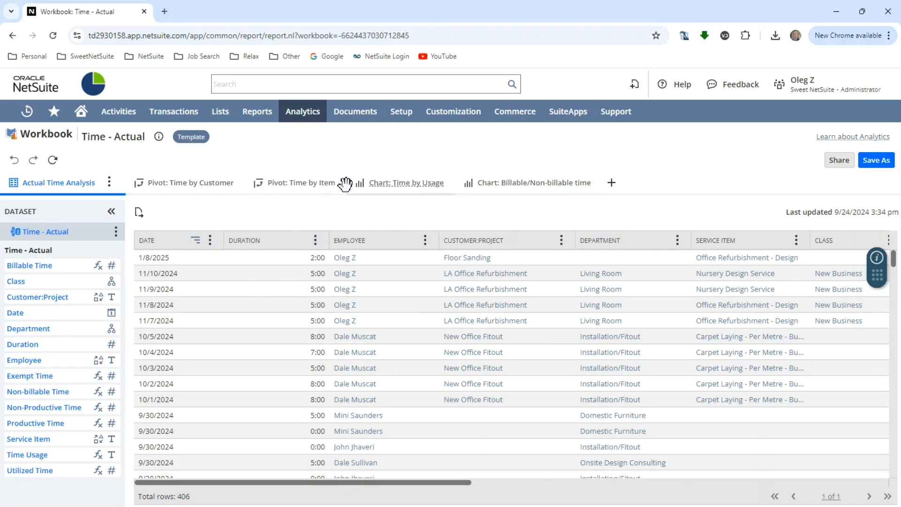
Review the Time by Customer pivot, the Time by Usage chart and the home dashboard's Case Status chart
click(216, 183)
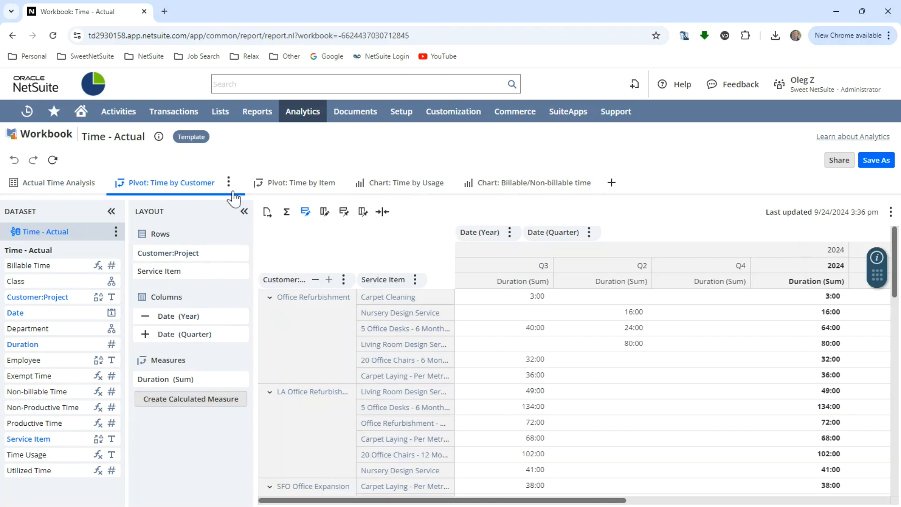
click(392, 181)
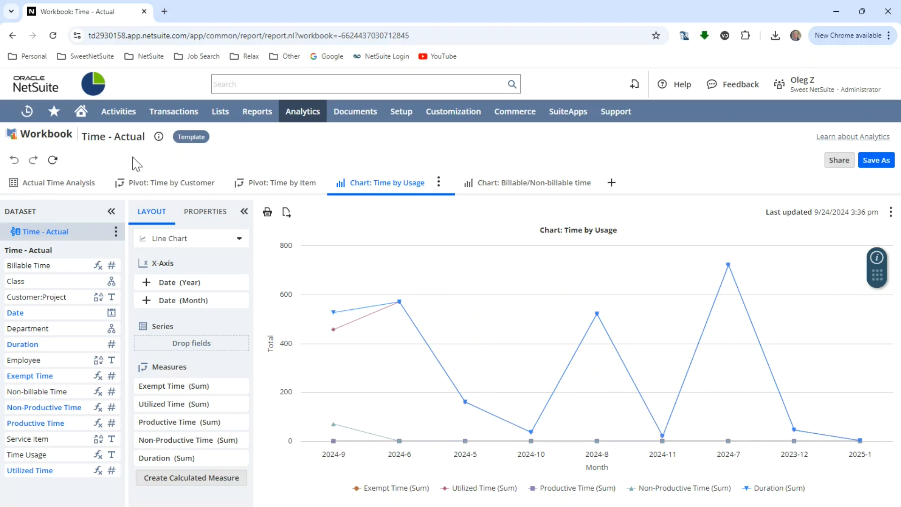
click(81, 111)
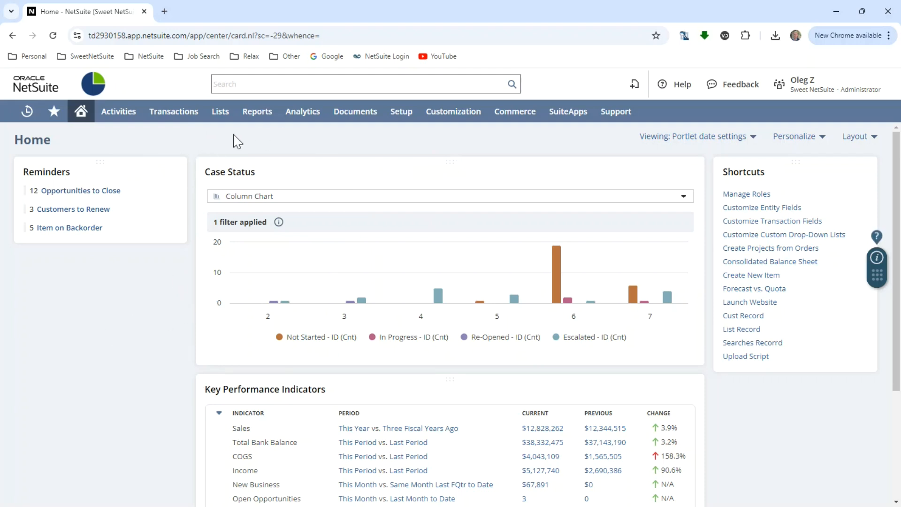
Create a new analytics dataset with Case as the root record type, finding it by searching for "case"
click(305, 117)
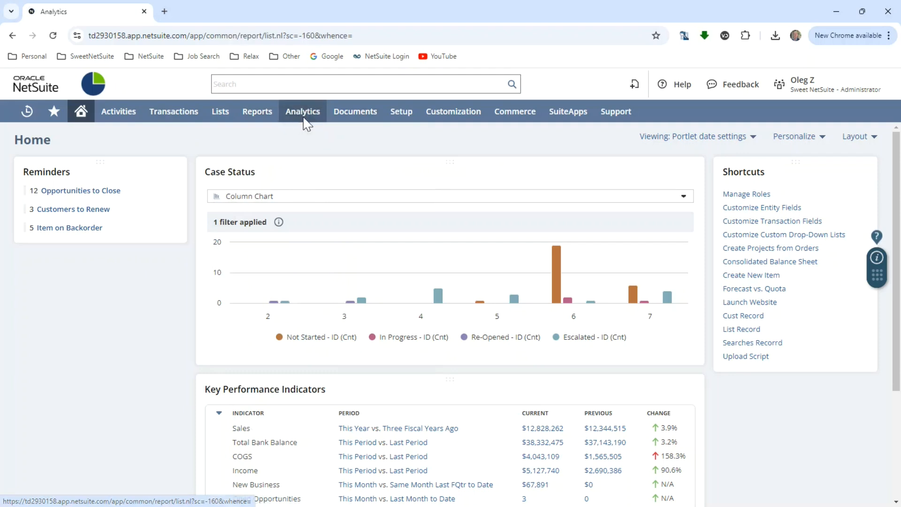
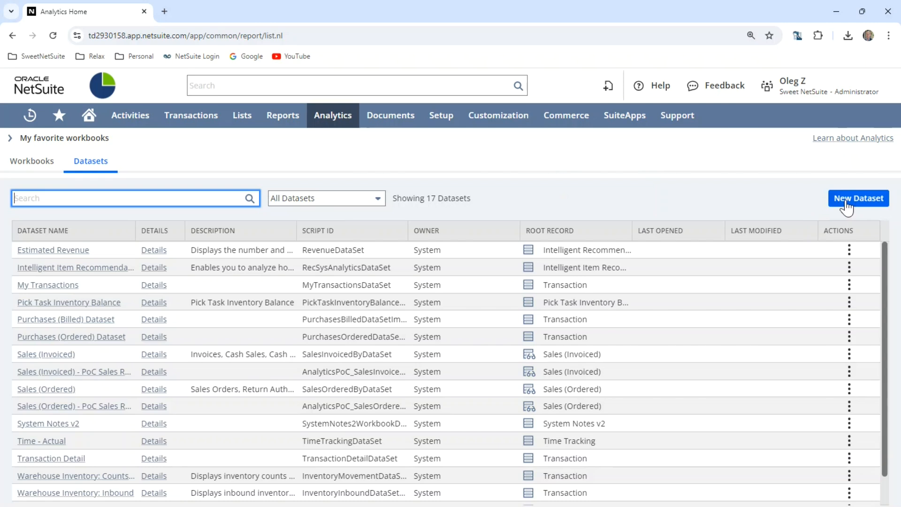
click(845, 202)
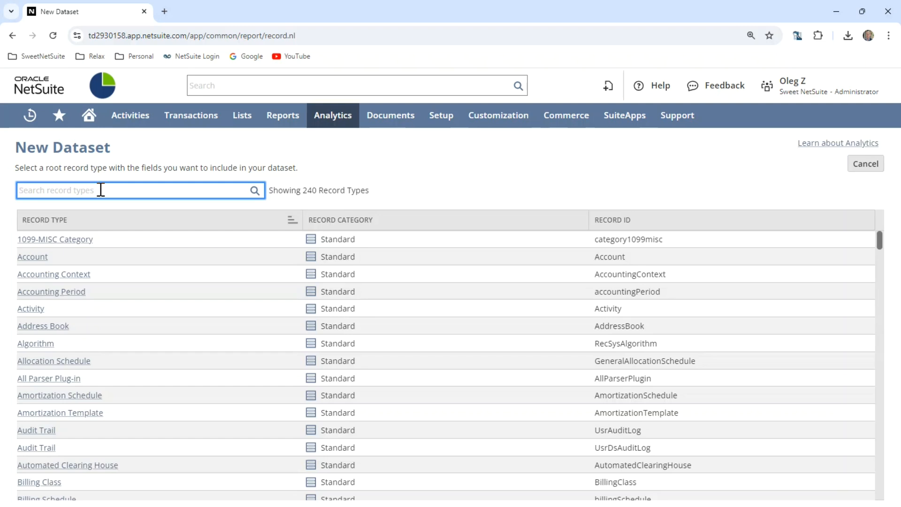
text(case)
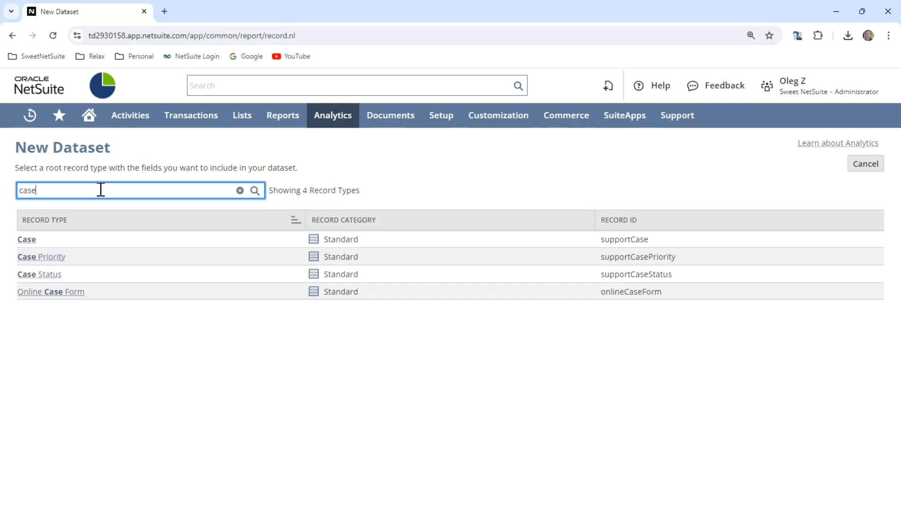
click(27, 241)
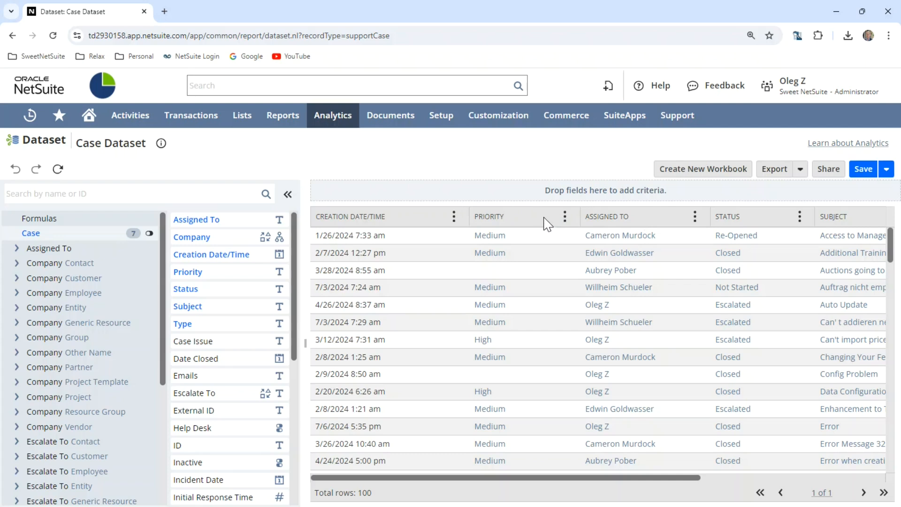
Check the options available for the Priority column in the Case dataset
mouse_move(540, 217)
mouse_down()
mouse_move(420, 205)
mouse_move(534, 212)
mouse_up()
click(565, 217)
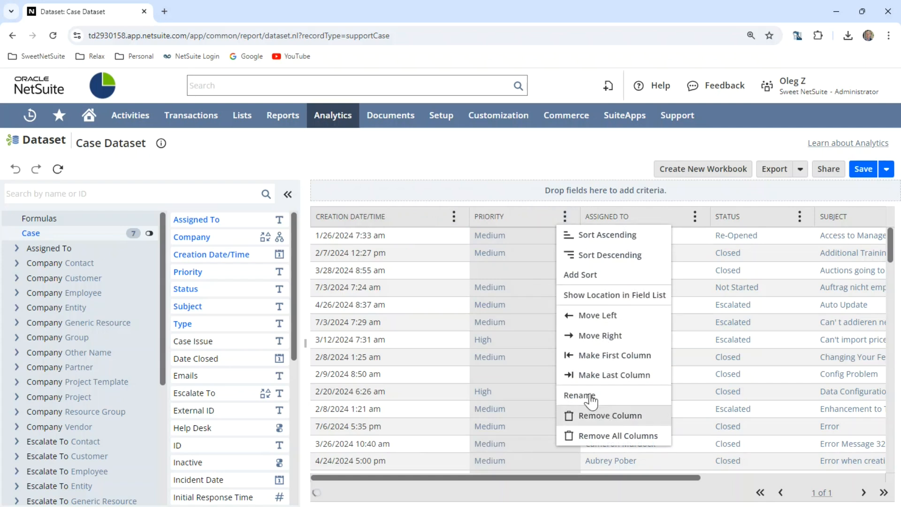
click(457, 162)
Remove the Company column from the Case dataset and check the remaining columns
drag(560, 486, 755, 488)
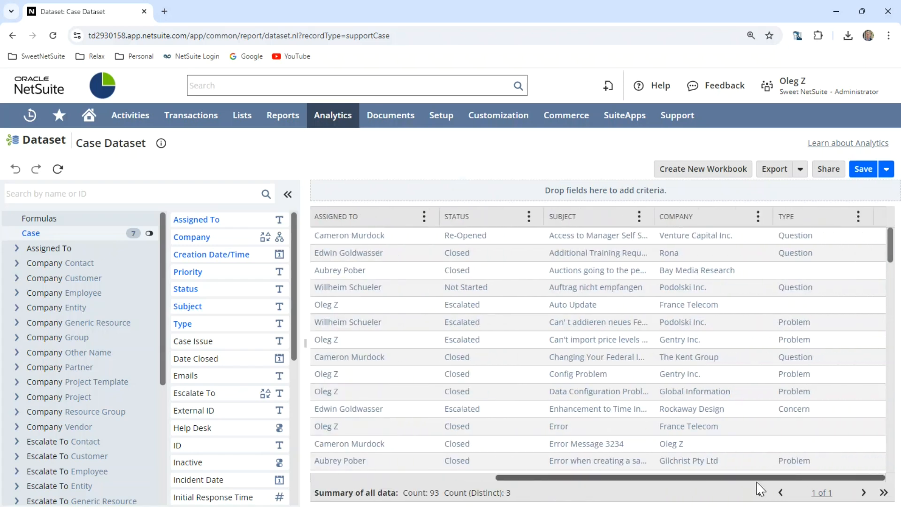
click(758, 217)
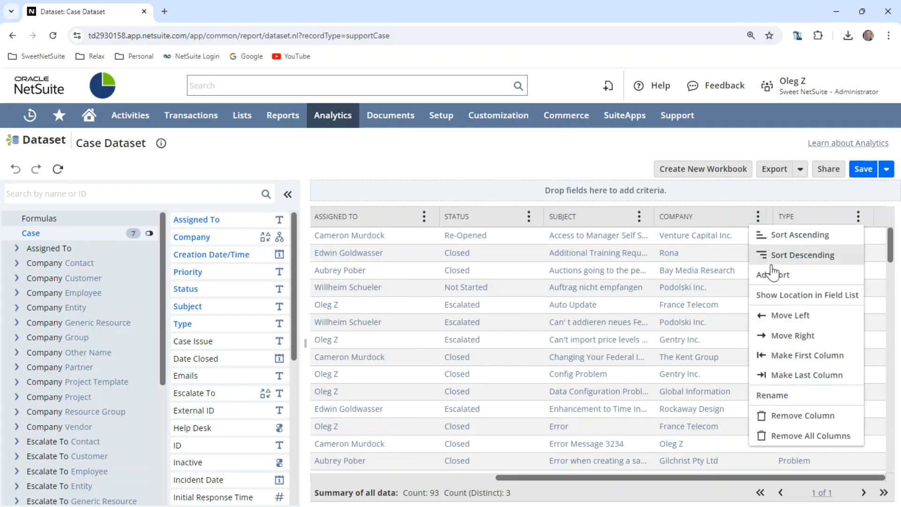
click(782, 414)
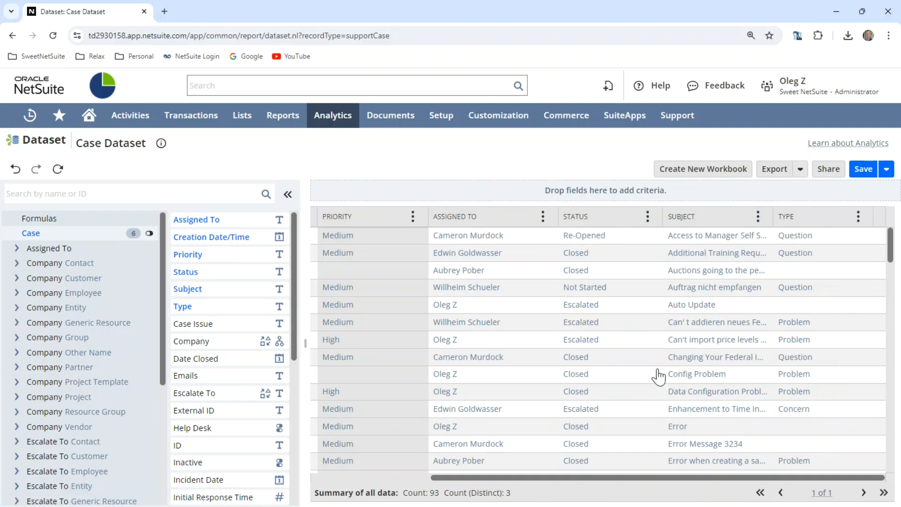
drag(708, 482, 557, 478)
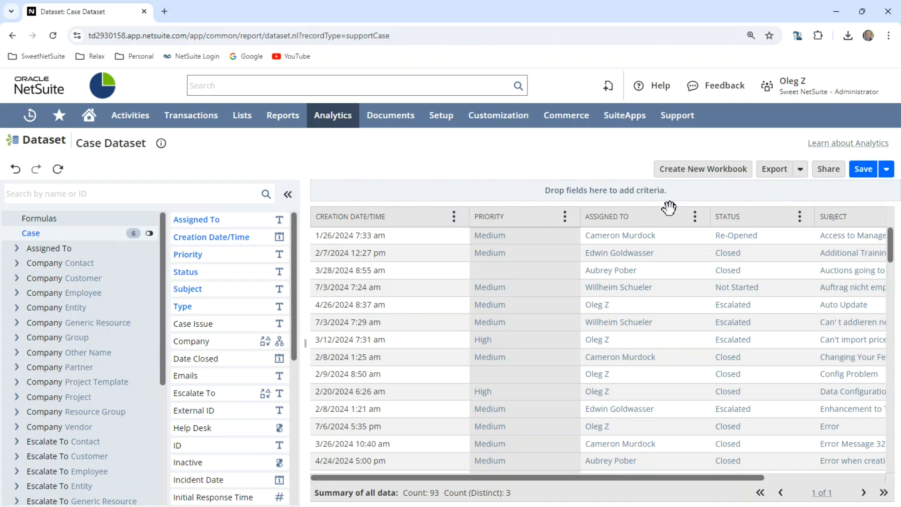
drag(591, 479, 747, 486)
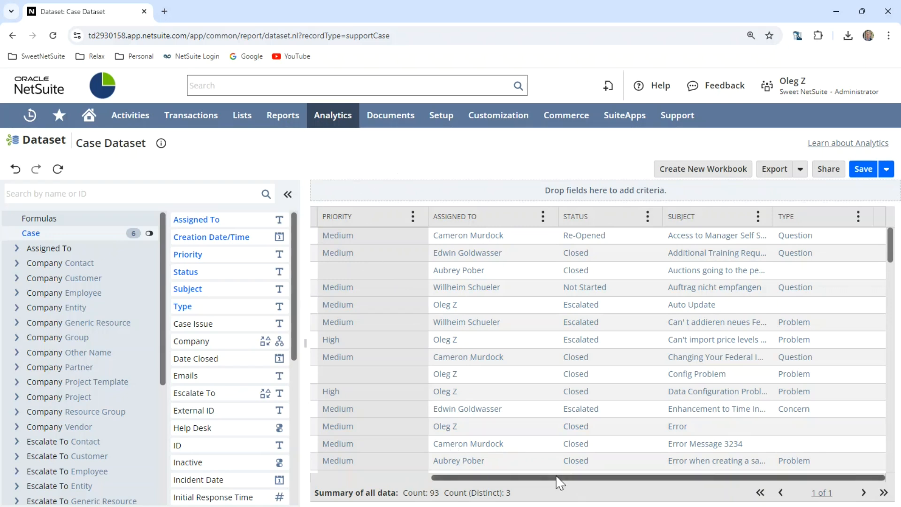
drag(560, 478, 346, 481)
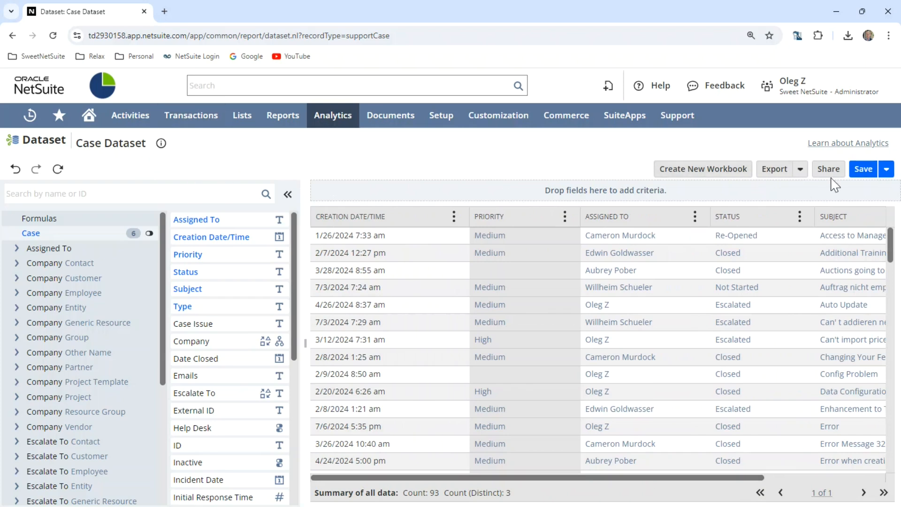
Save the dataset under the name Case Dataset Example, leaving the description empty
click(863, 170)
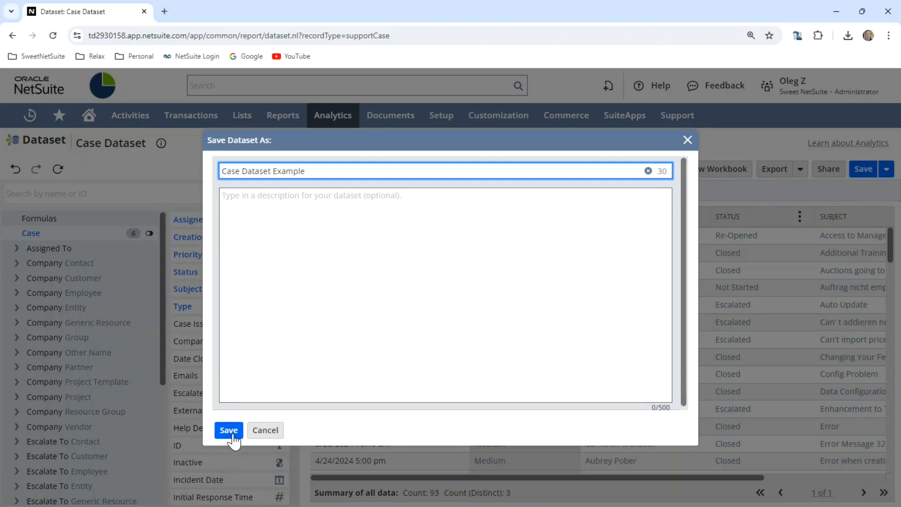
click(228, 214)
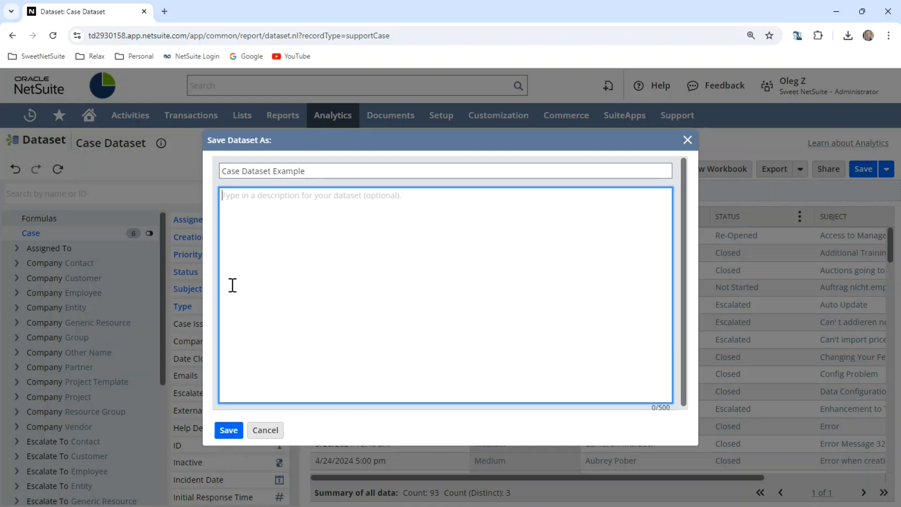
click(229, 430)
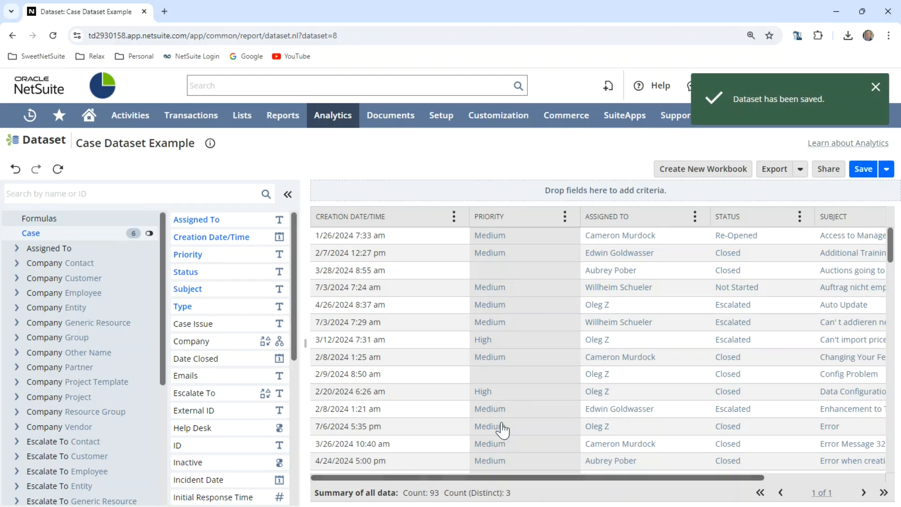
Add the Case record's ID field to the dataset as a column between Creation Date/Time and Priority
mouse_move(466, 478)
mouse_down()
mouse_move(700, 493)
mouse_move(453, 479)
mouse_up()
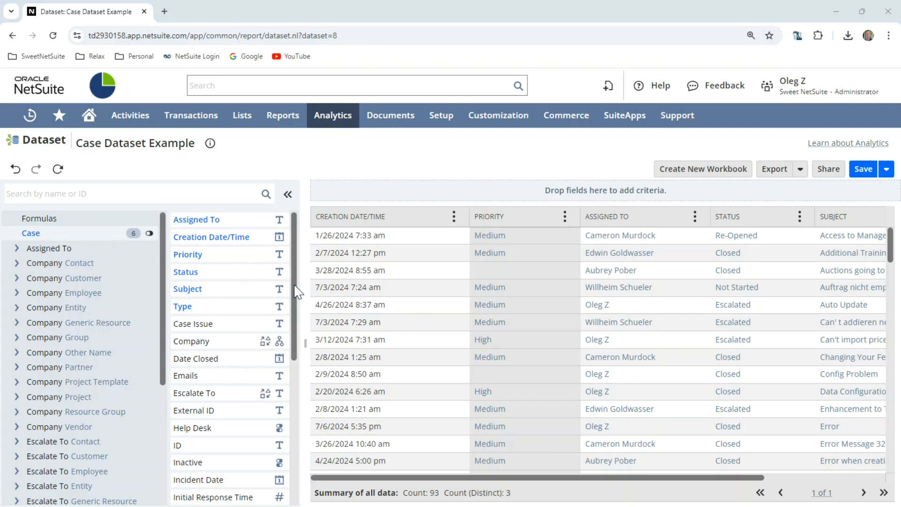
drag(295, 286, 299, 307)
drag(202, 413, 468, 259)
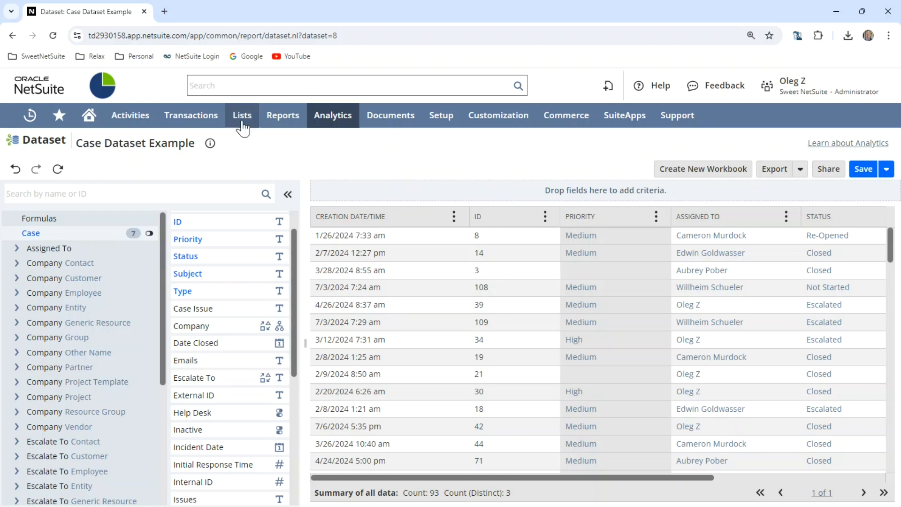
Open the list of support cases in a new browser tab and switch to it
mouse_move(243, 123)
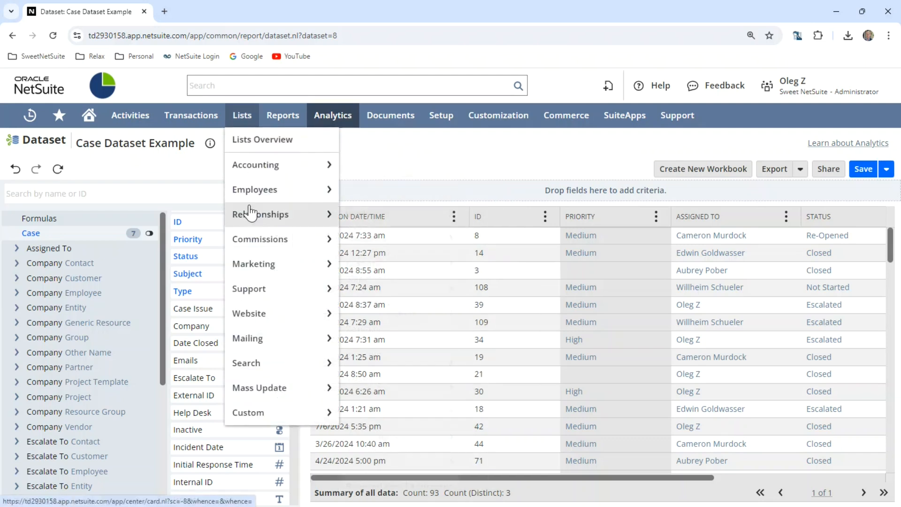
mouse_move(296, 294)
right_click(381, 286)
click(406, 297)
click(207, 14)
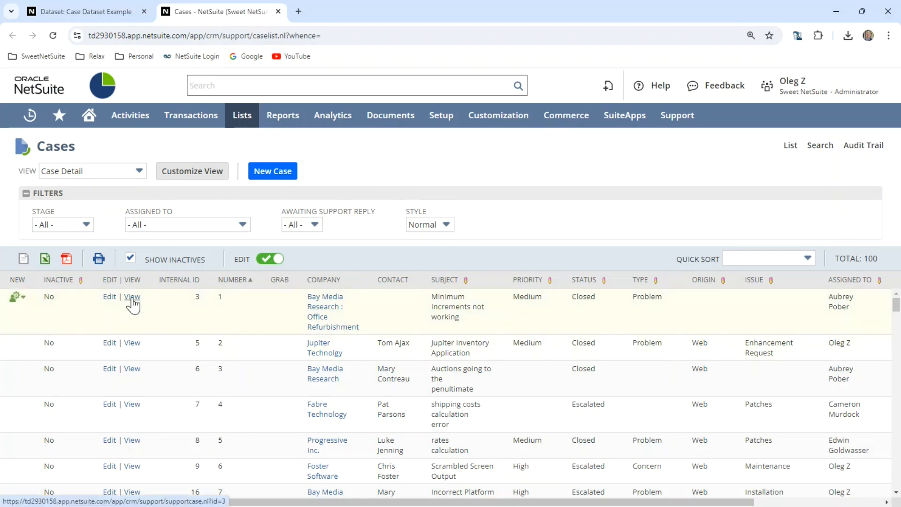
Open the first case in the Cases list in its own browser tab and review the record's fields and messages
right_click(131, 298)
click(175, 309)
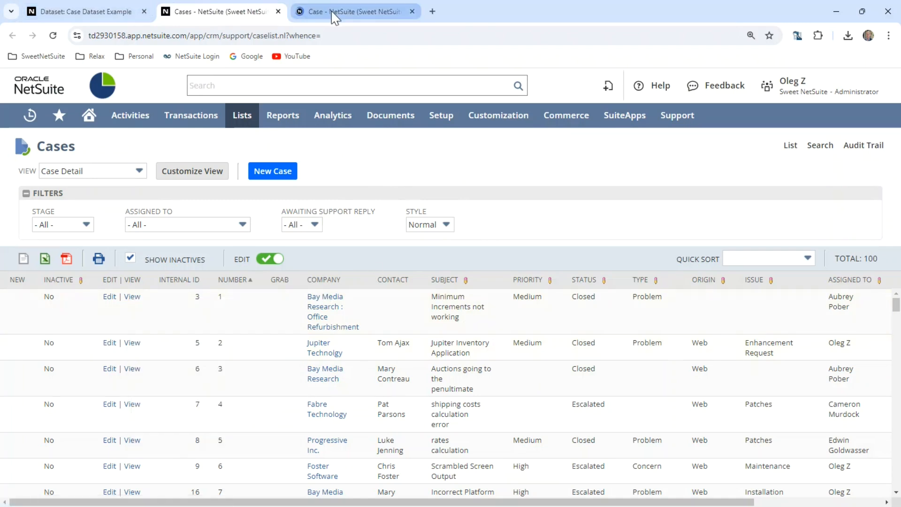
click(332, 12)
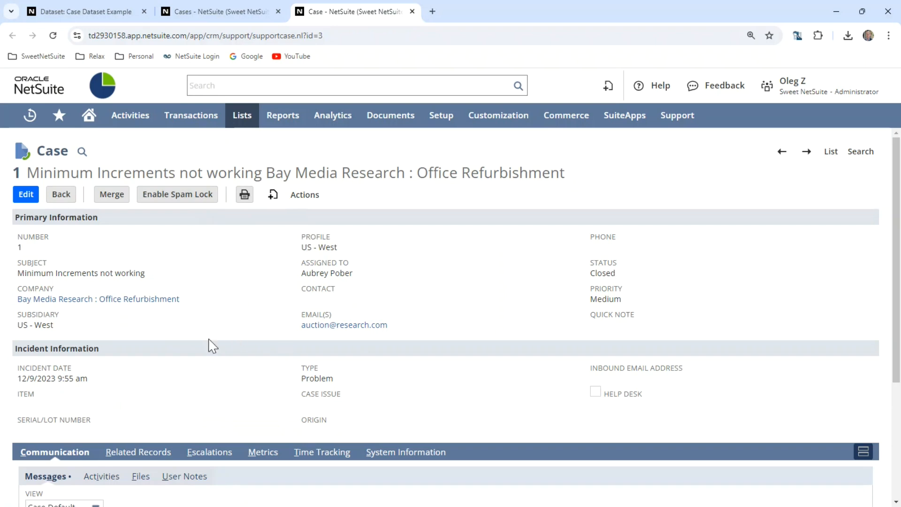
scroll(251, 345, down, 3)
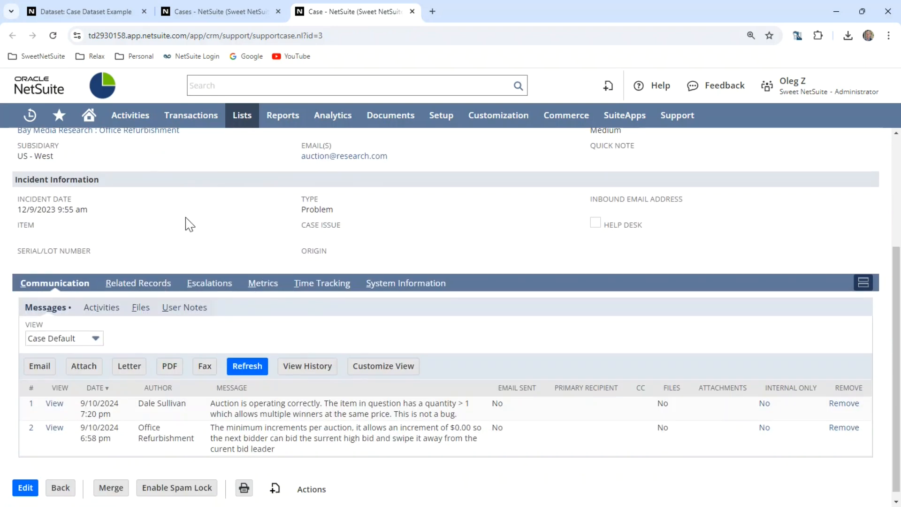
scroll(252, 214, up, 3)
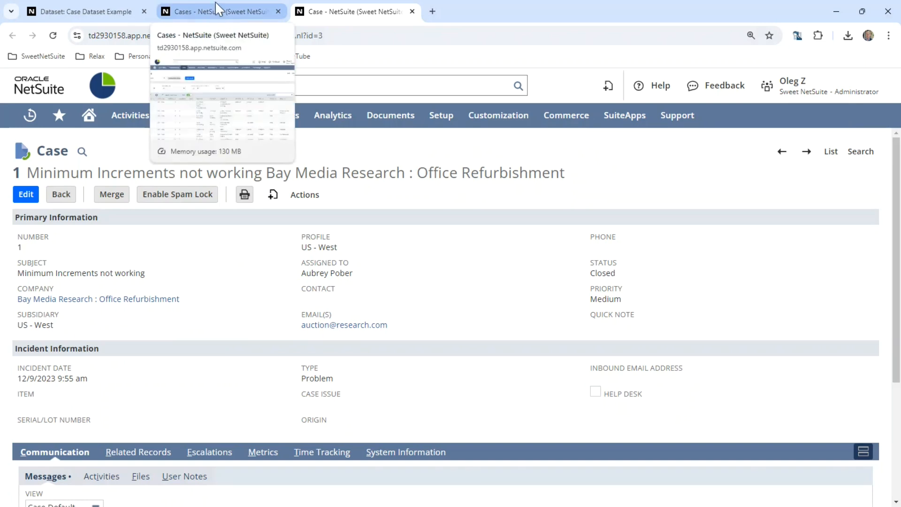
Check the Number field on the case record against the Cases list, return to the dataset, and close the Cases list tab
click(215, 13)
click(336, 14)
mouse_move(23, 247)
mouse_down()
mouse_move(10, 247)
mouse_move(20, 247)
mouse_up()
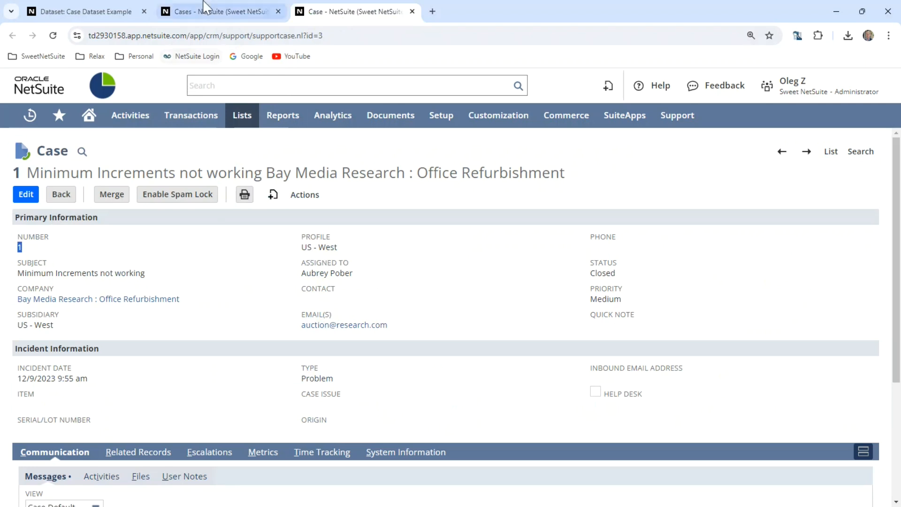
click(237, 12)
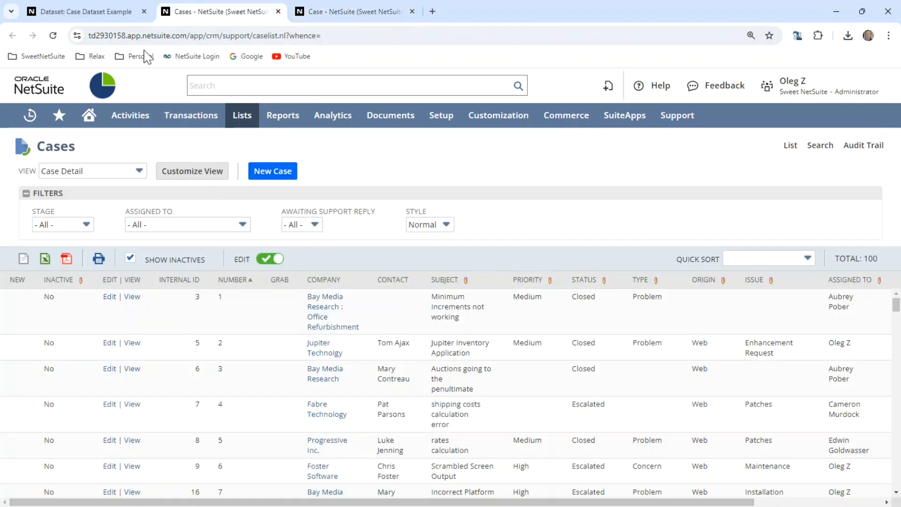
click(126, 13)
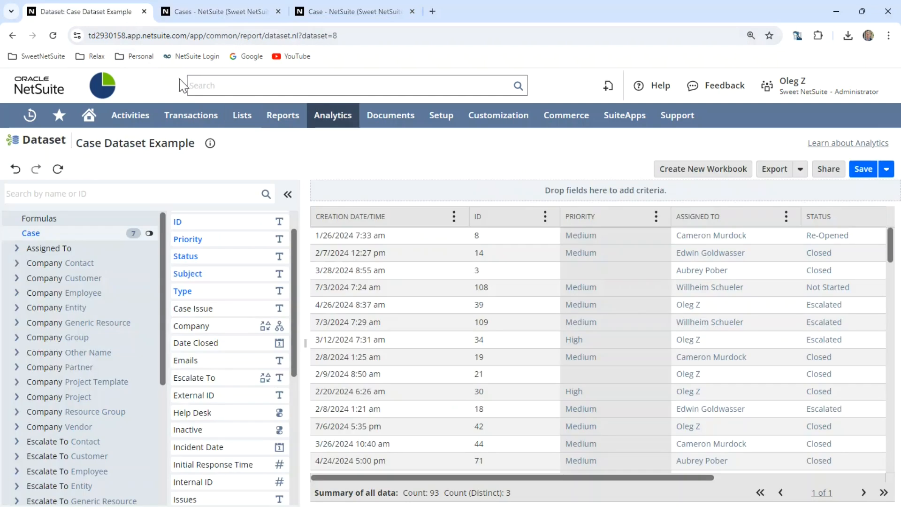
click(278, 11)
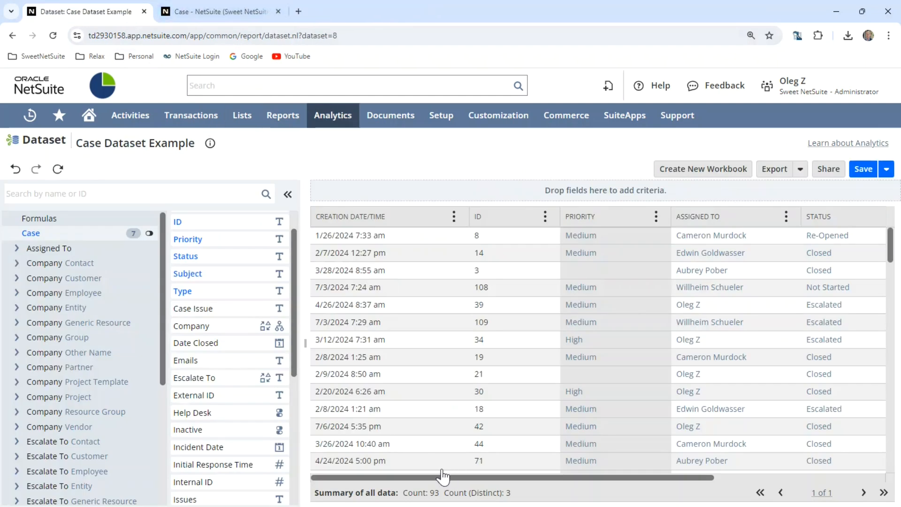
Compare the Case Dataset Example columns and available fields with the fields and sections on the open case record
mouse_move(441, 115)
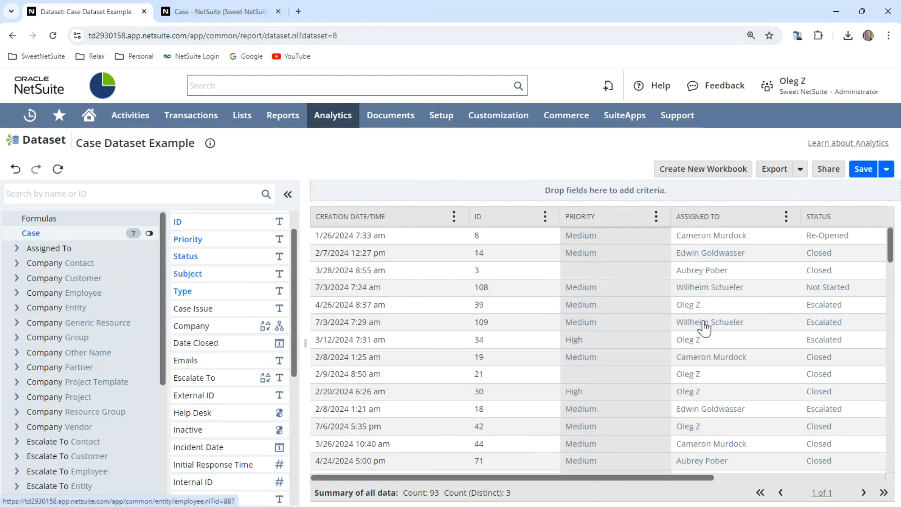
drag(639, 478, 683, 478)
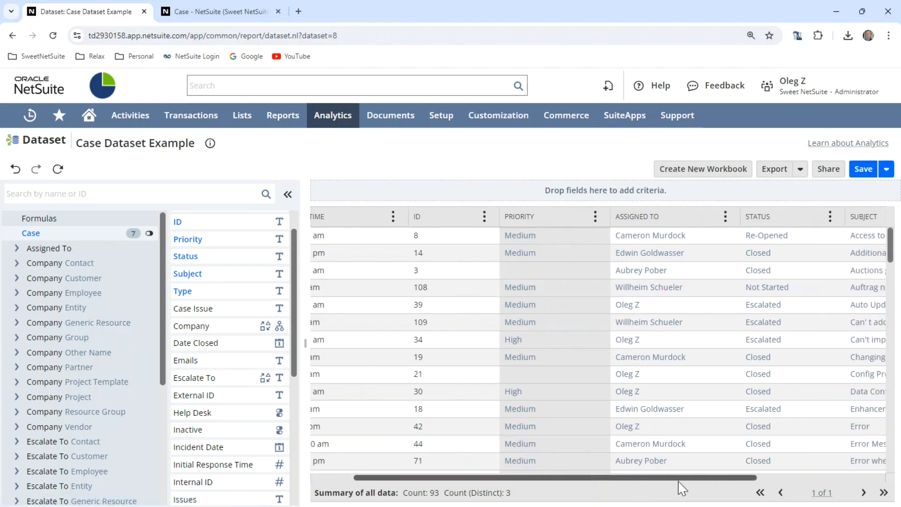
drag(445, 479, 405, 478)
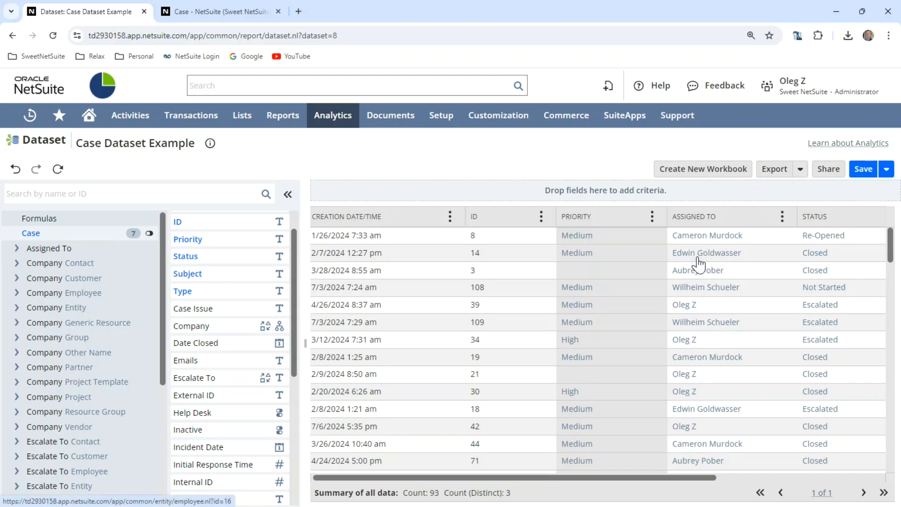
click(205, 13)
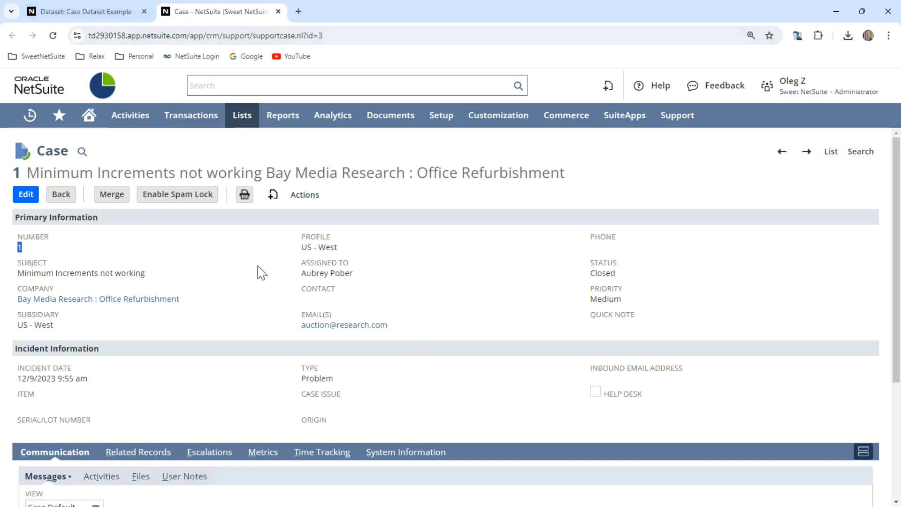
click(121, 17)
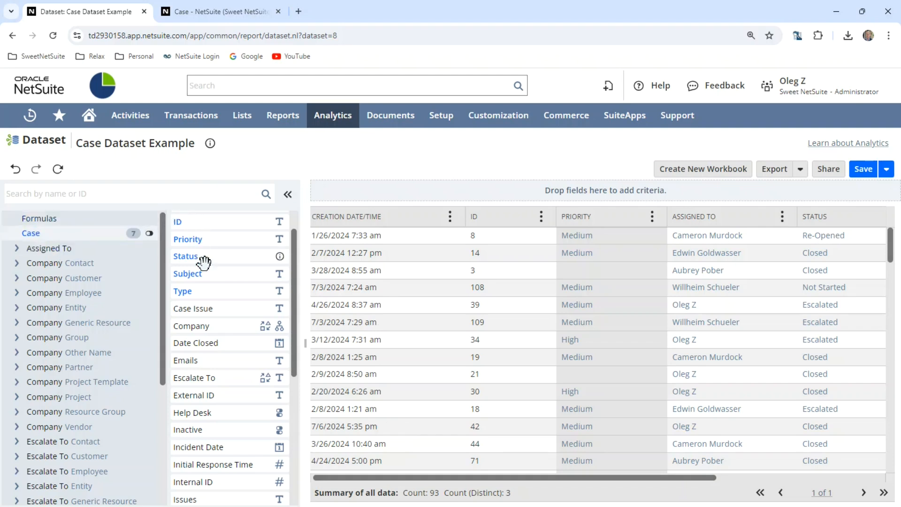
click(197, 13)
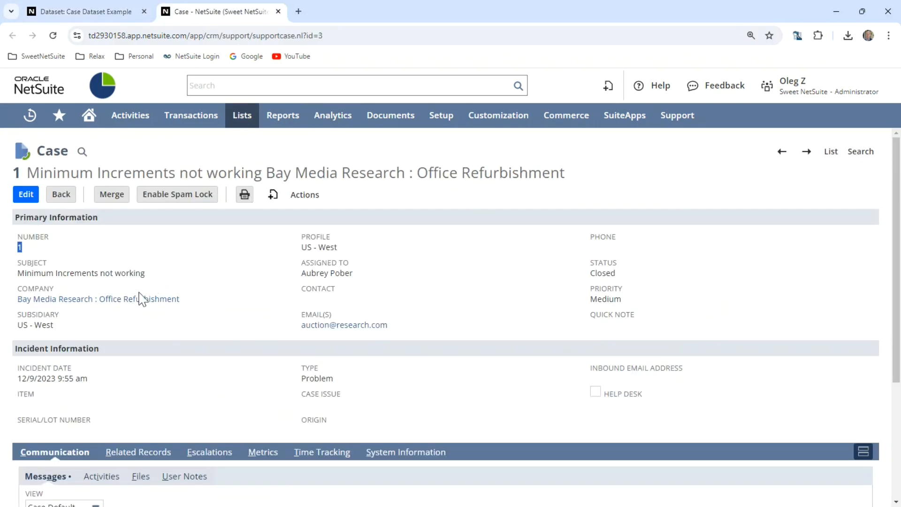
scroll(200, 304, down, 4)
scroll(302, 327, up, 1)
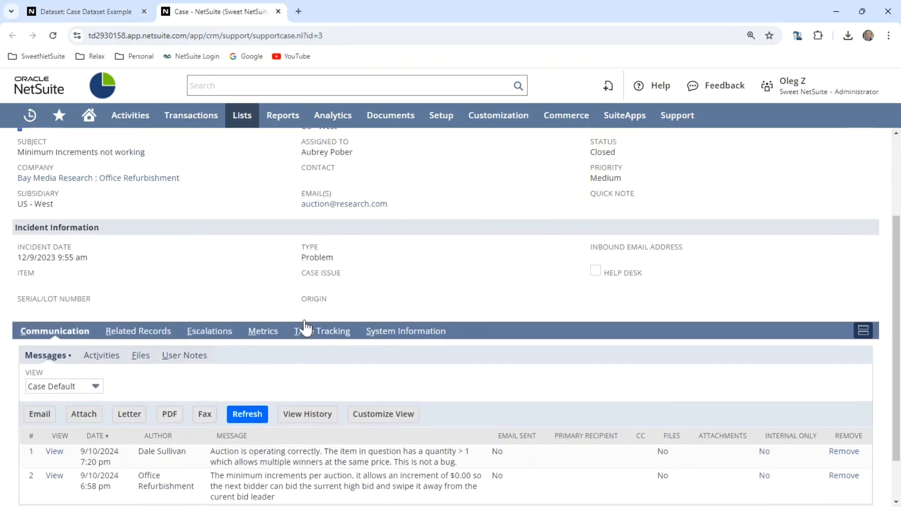
scroll(271, 275, up, 3)
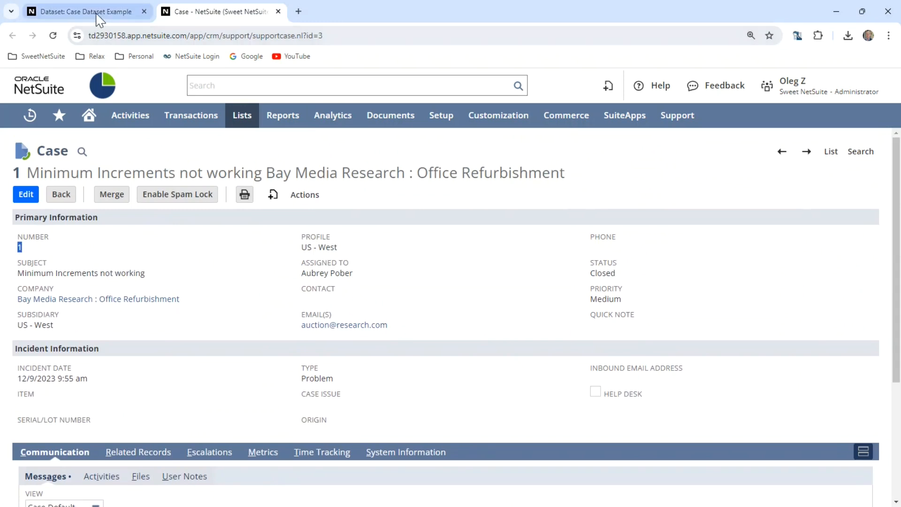
click(73, 12)
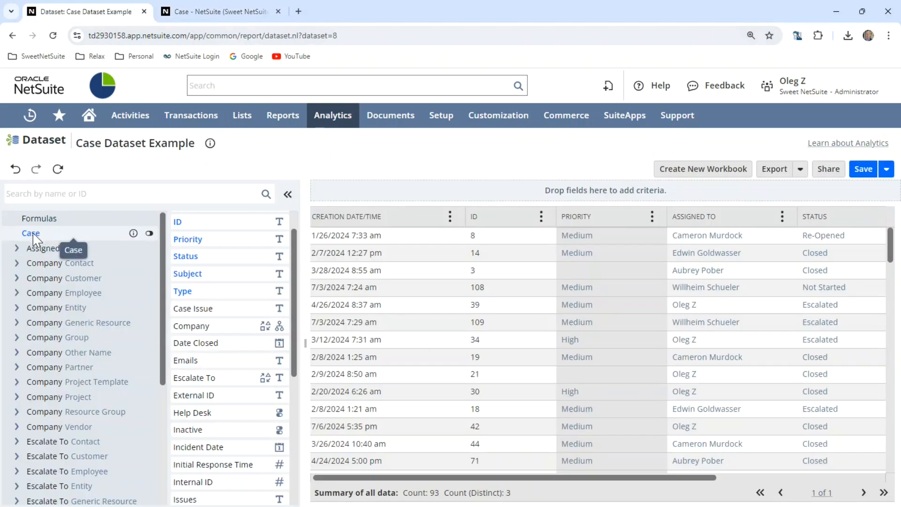
Review the record types joined to Case, including the fields and nested records available under Assigned To
scroll(34, 254, down, 3)
scroll(35, 255, down, 5)
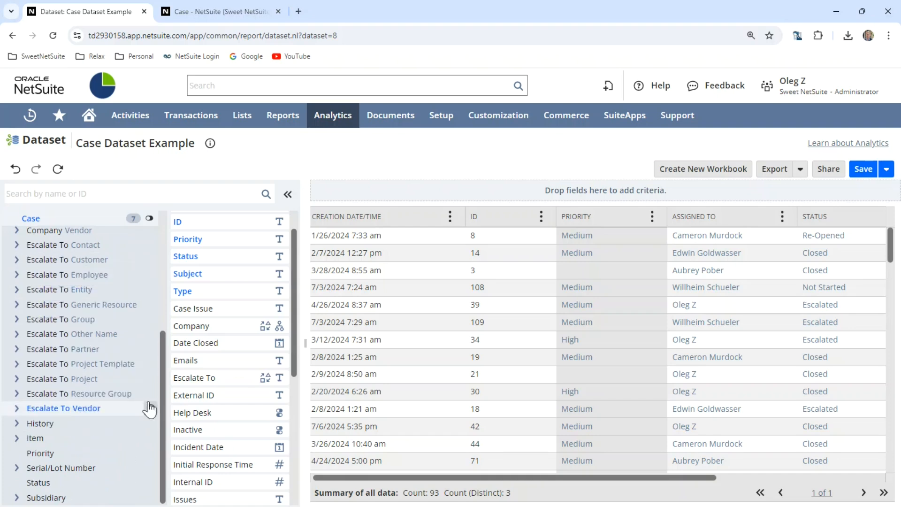
drag(165, 398, 163, 280)
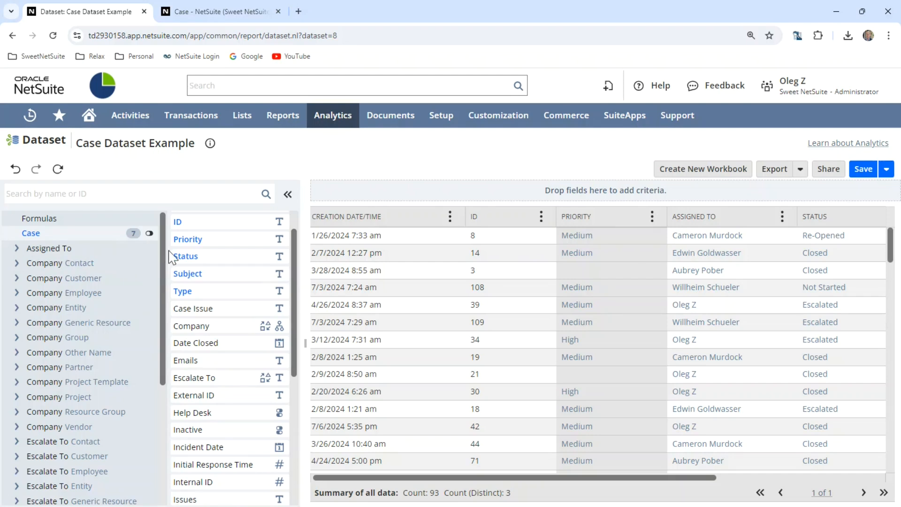
click(41, 252)
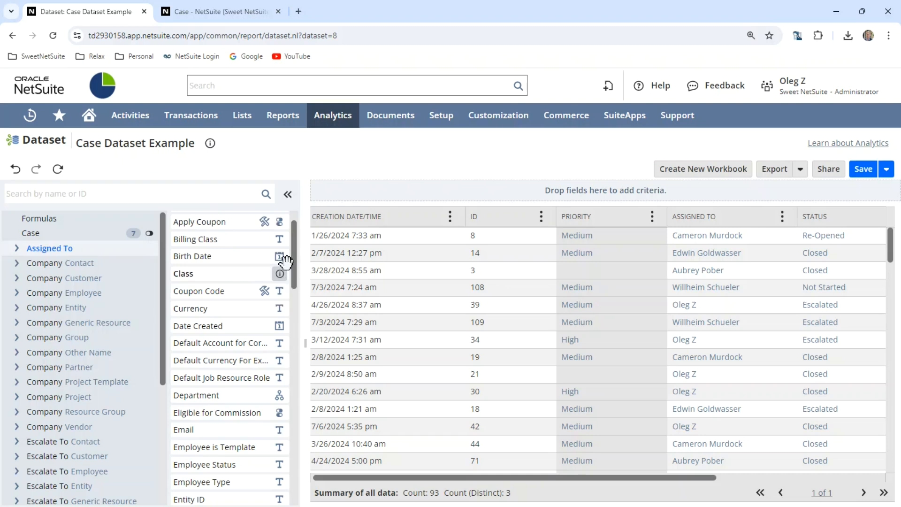
click(17, 249)
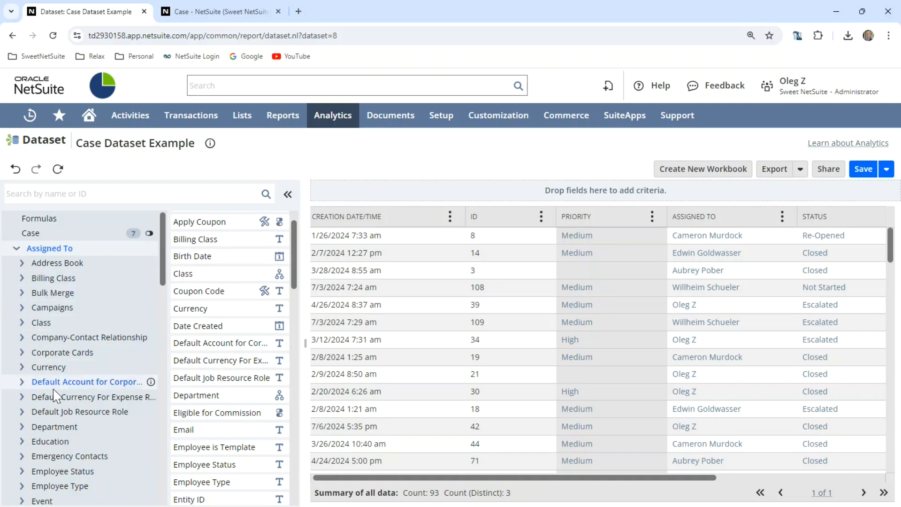
click(17, 249)
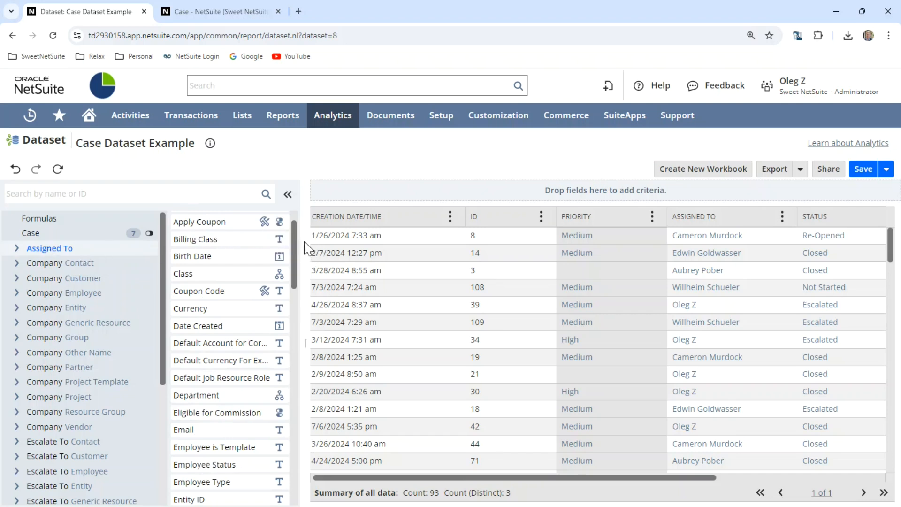
Add the Supervisor field from the Assigned To record as a dataset column directly after Assigned To
drag(294, 241, 297, 282)
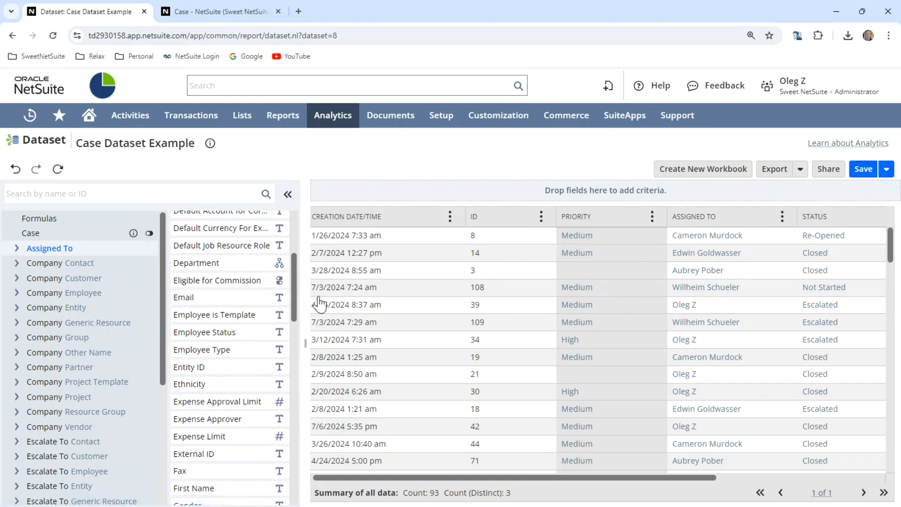
drag(296, 296, 297, 459)
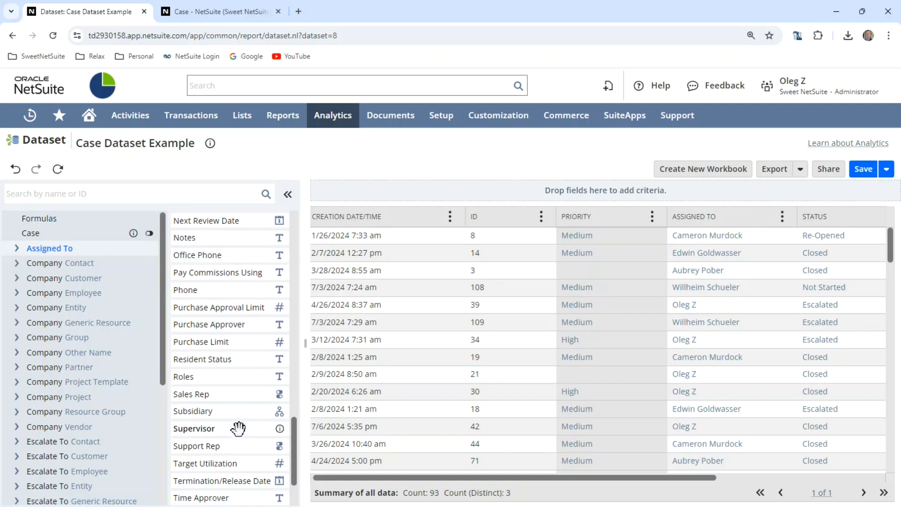
drag(227, 427, 788, 250)
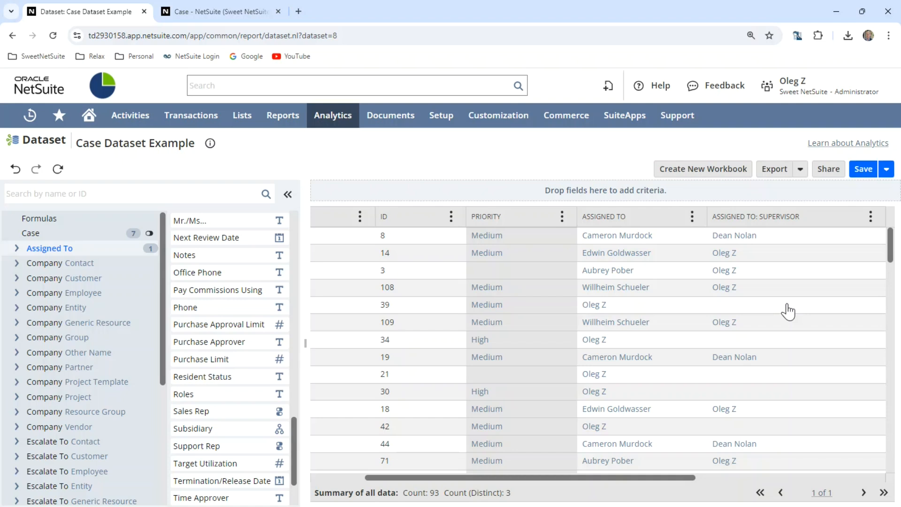
Rename the Assigned To: Supervisor column to Supervisor and narrow it so the Status column fits in view
scroll(769, 281, down, 3)
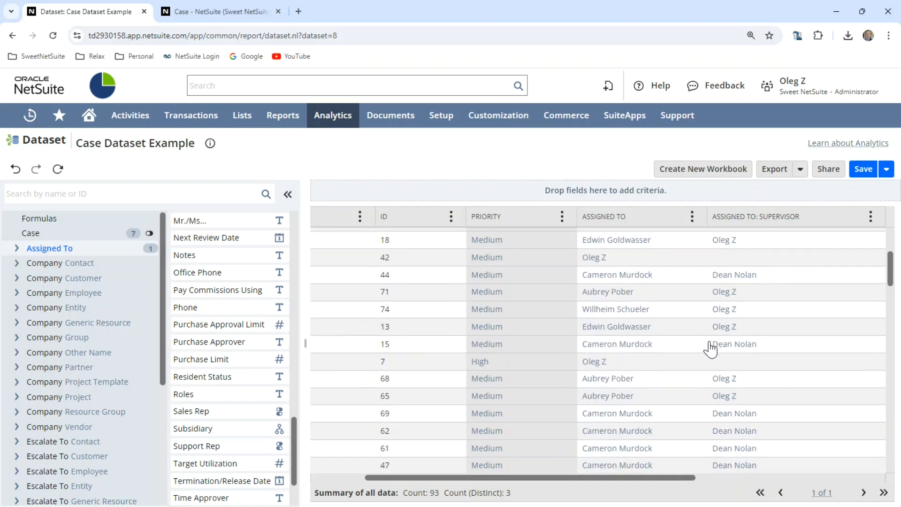
scroll(746, 333, up, 3)
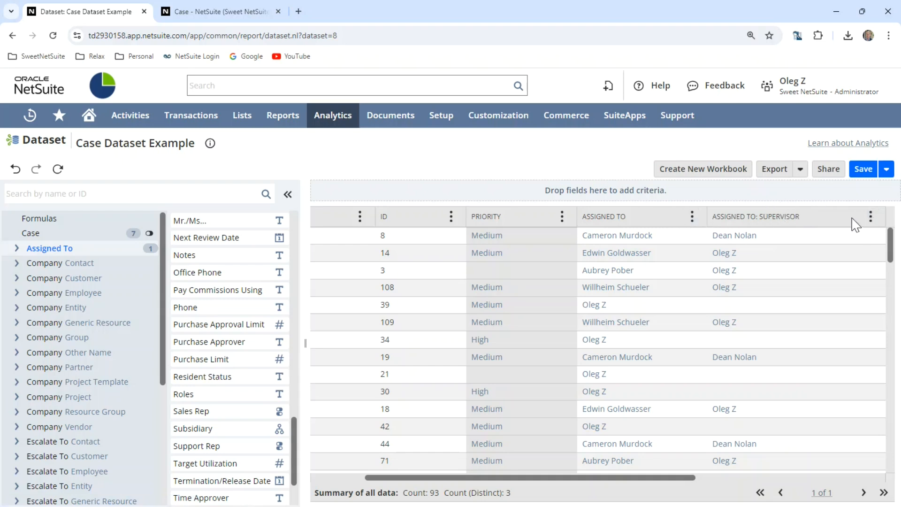
click(871, 217)
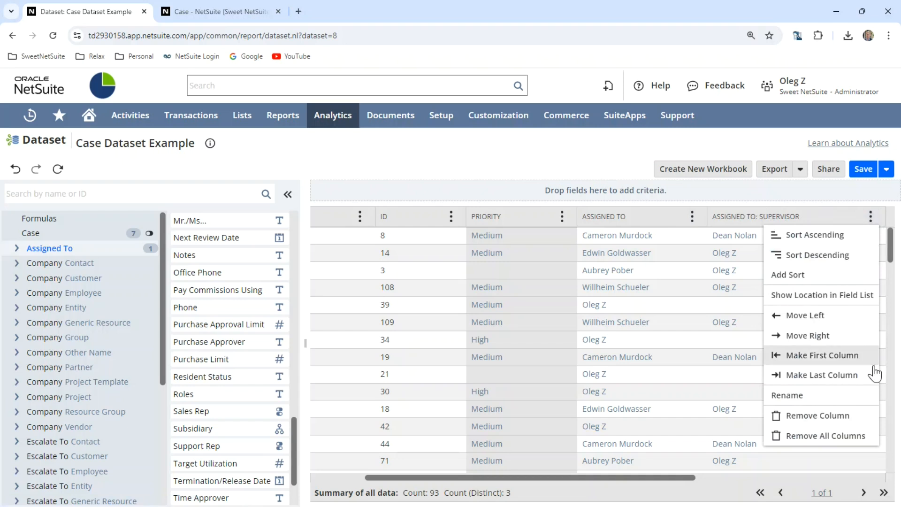
click(785, 395)
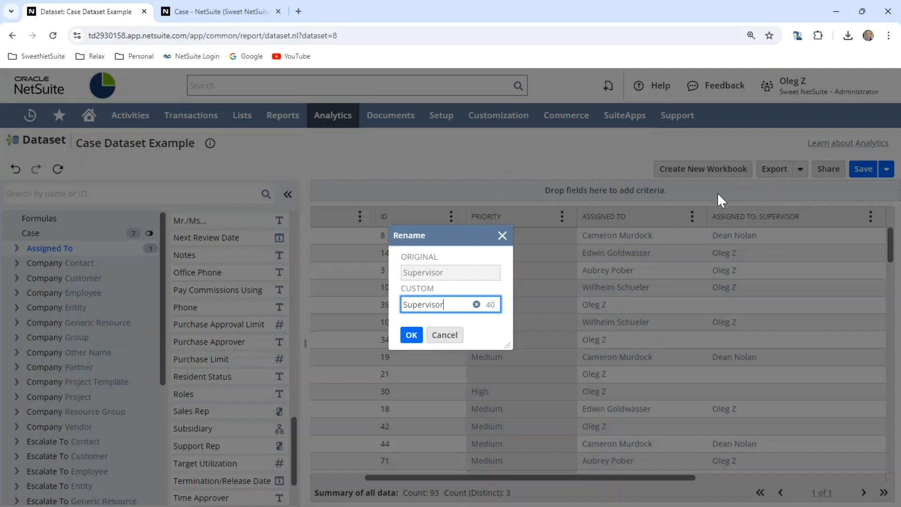
click(411, 335)
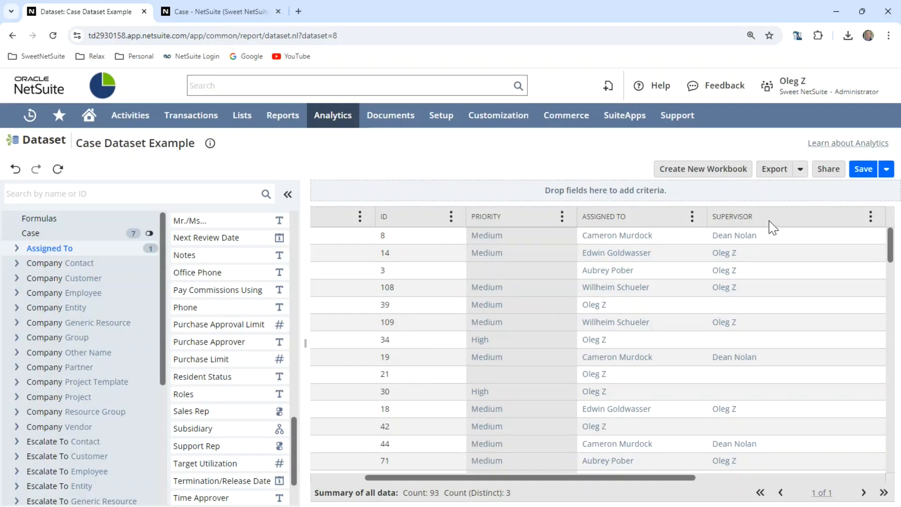
drag(885, 216, 793, 217)
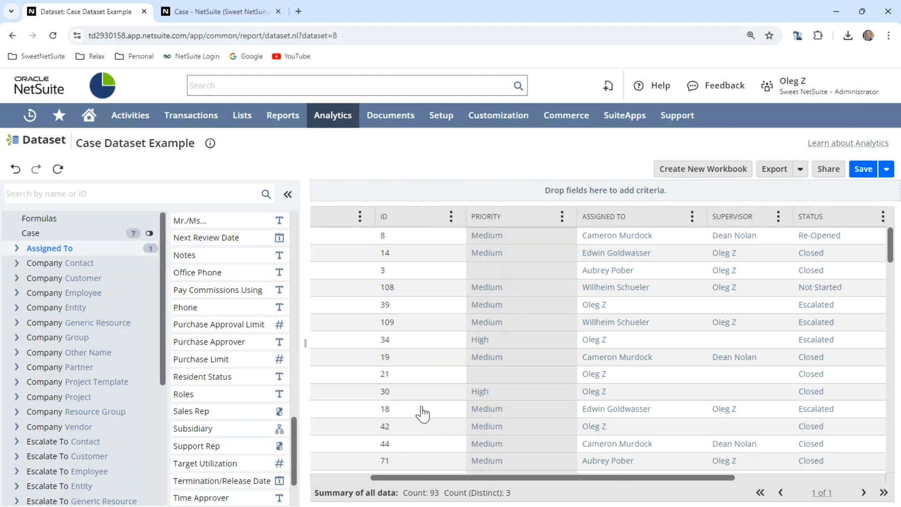
Add a Status criterion set to none of Closed to the dataset, and collapse the criteria summary
drag(537, 479, 638, 483)
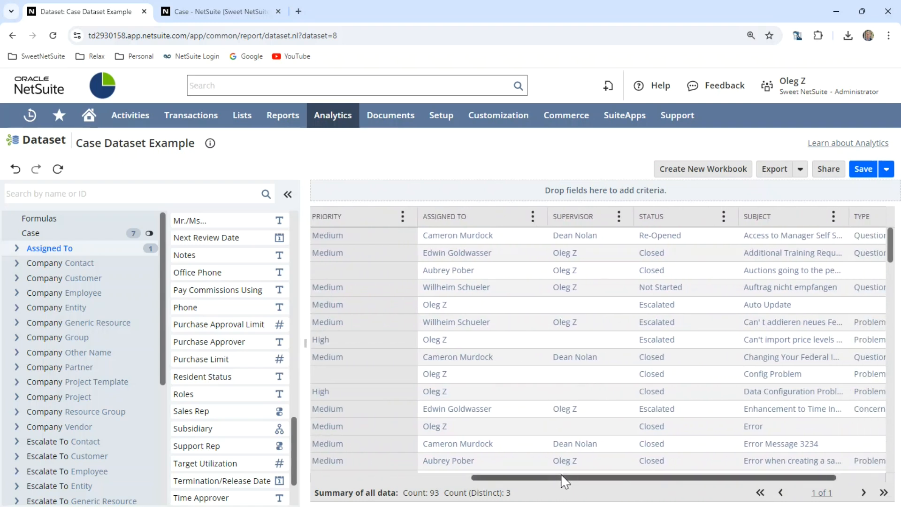
drag(563, 478, 550, 481)
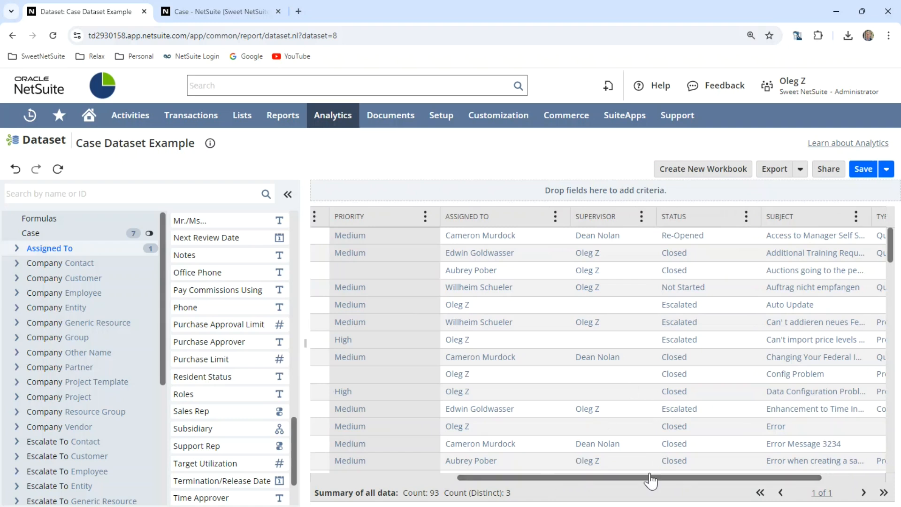
drag(629, 479, 640, 479)
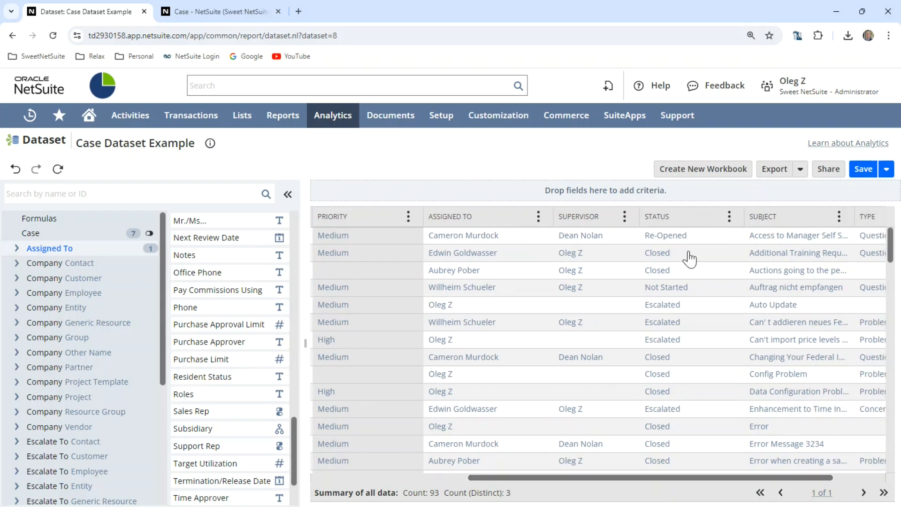
click(677, 214)
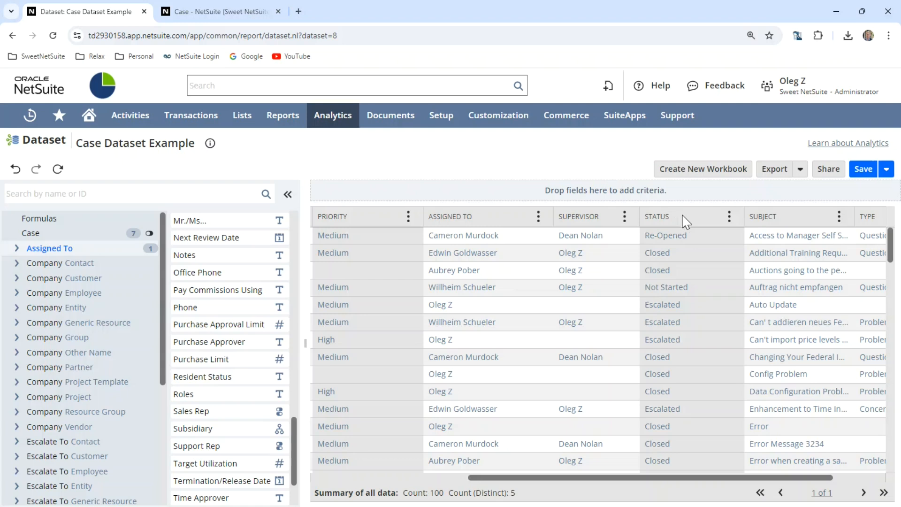
drag(682, 215, 513, 189)
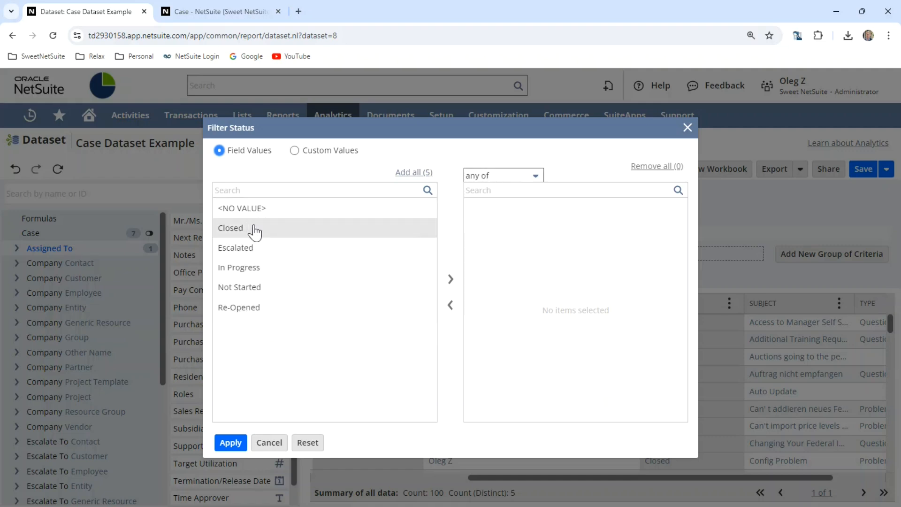
click(300, 230)
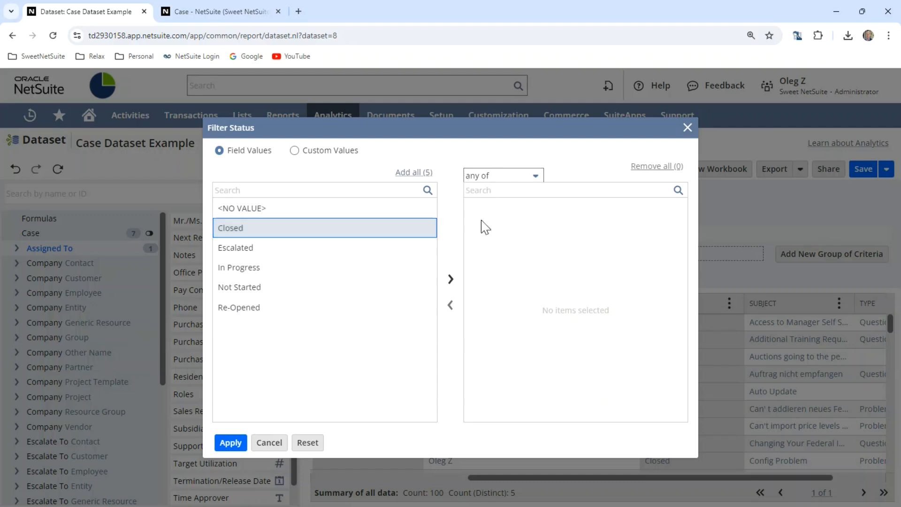
click(450, 280)
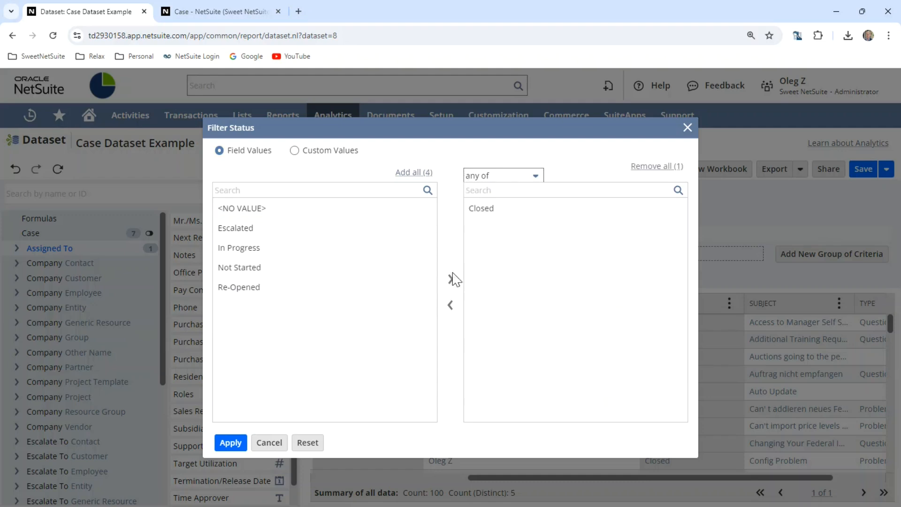
click(498, 178)
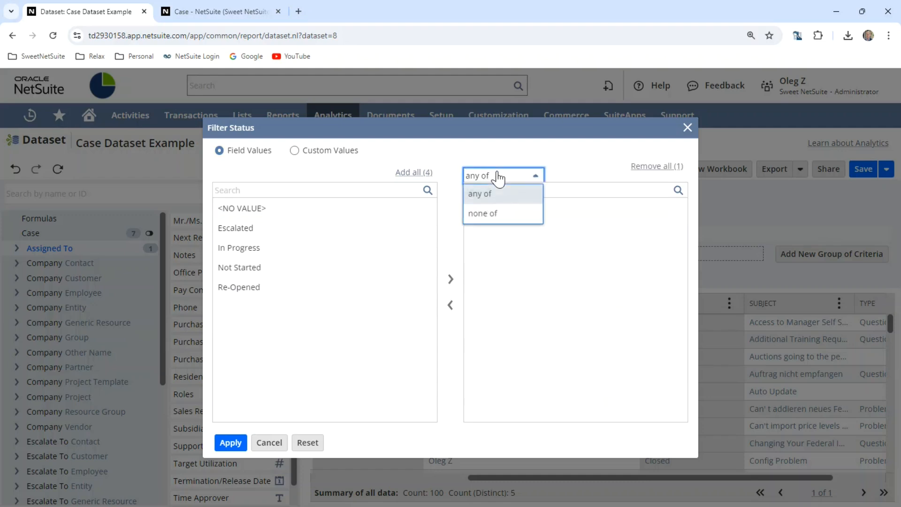
click(488, 215)
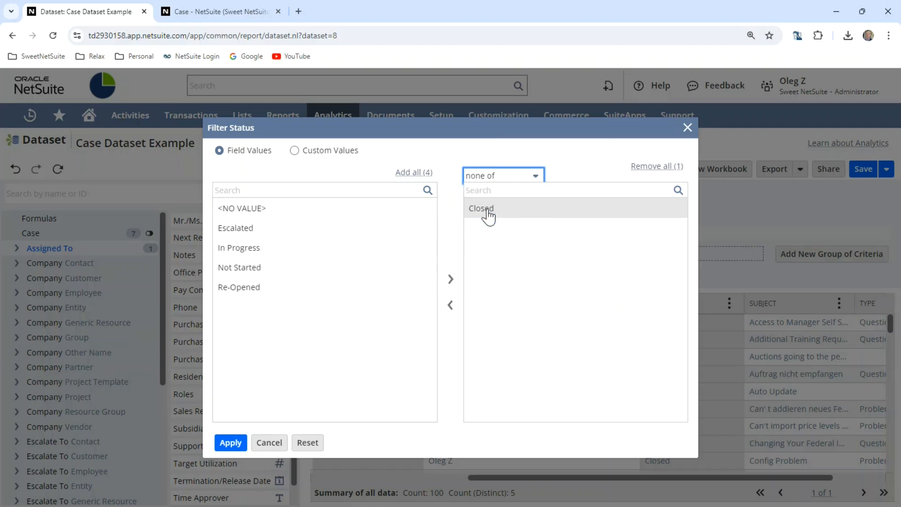
click(230, 443)
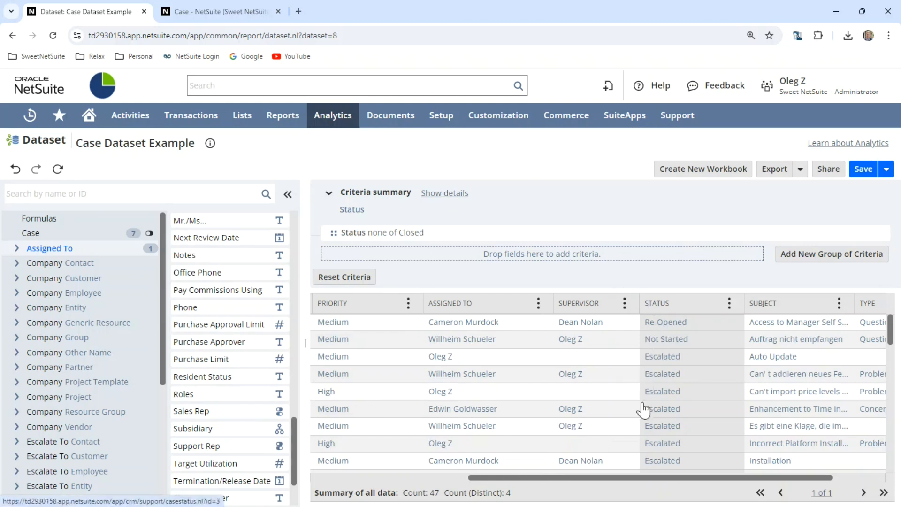
drag(646, 477, 459, 479)
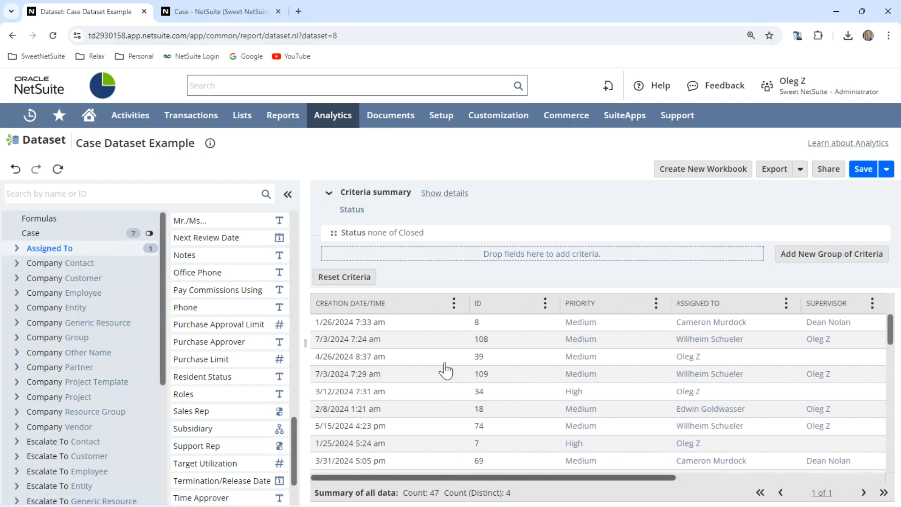
click(327, 195)
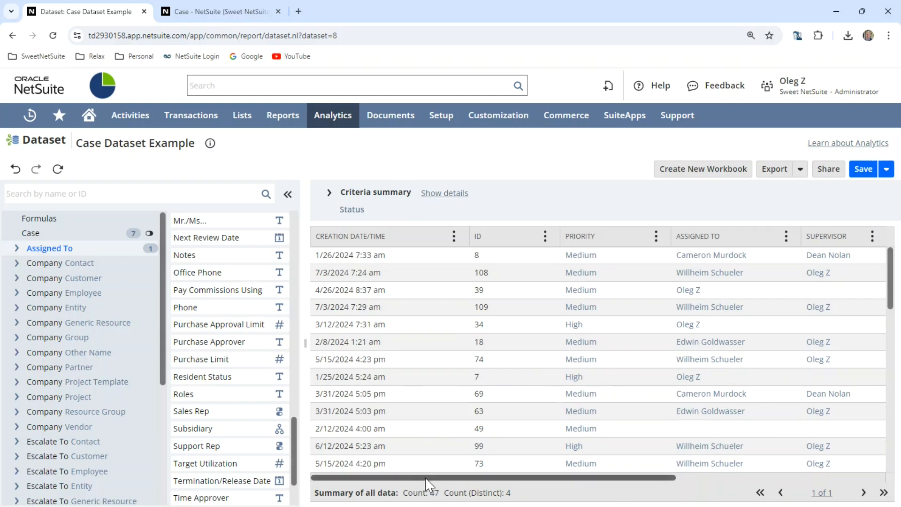
mouse_move(511, 479)
mouse_down()
mouse_move(529, 481)
mouse_move(511, 486)
mouse_up()
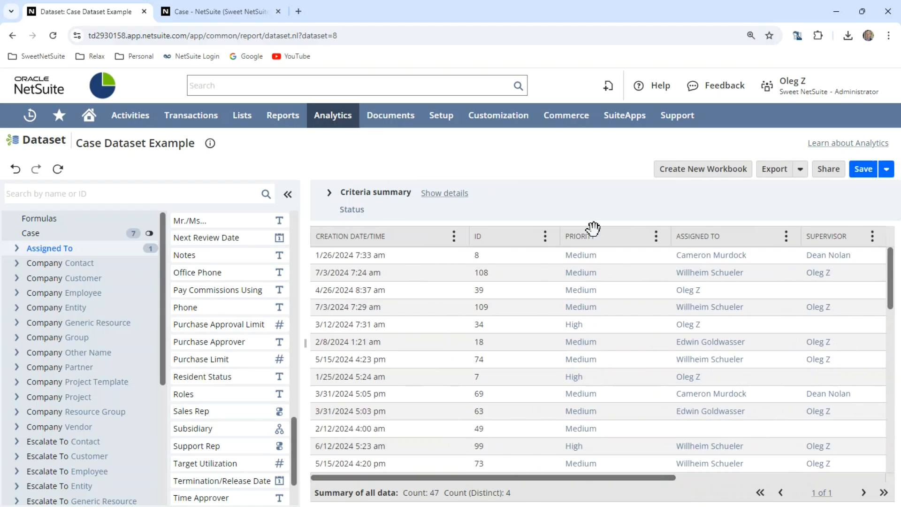
Locate the source fields of the Priority and Supervisor columns in the field list
click(657, 237)
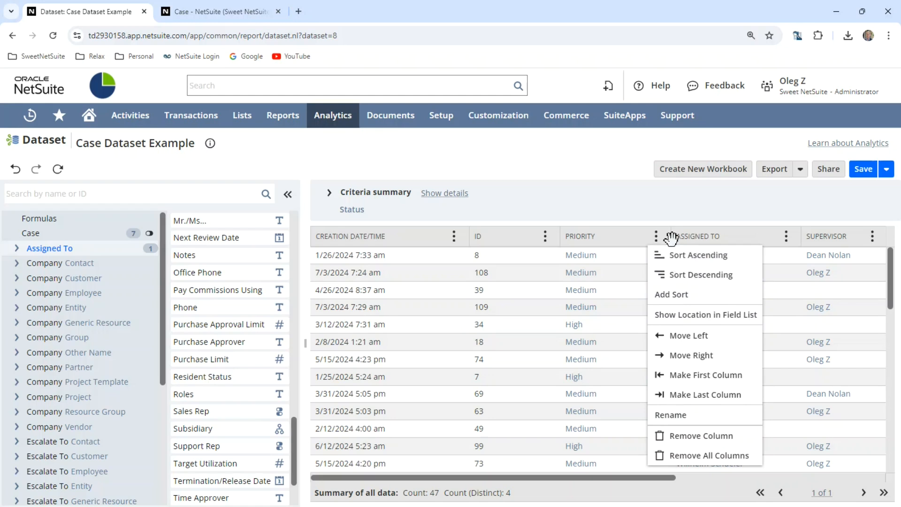
click(704, 317)
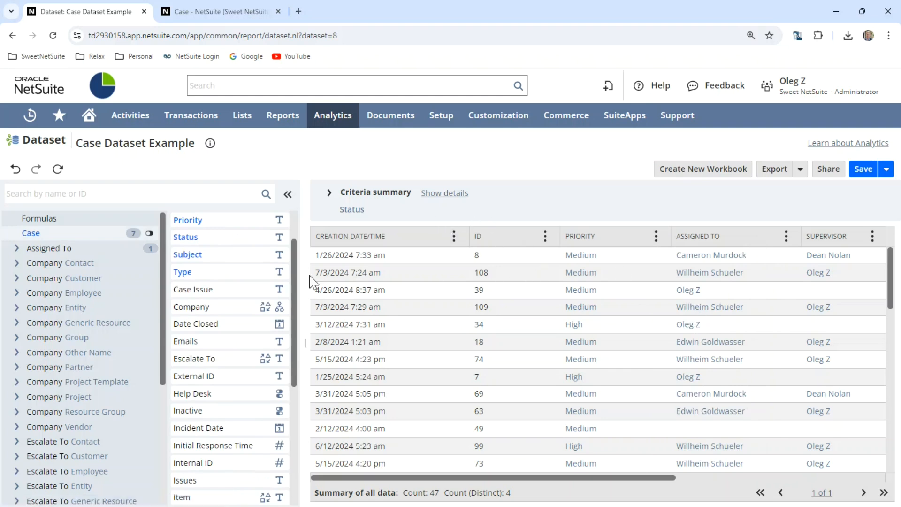
scroll(215, 253, up, 1)
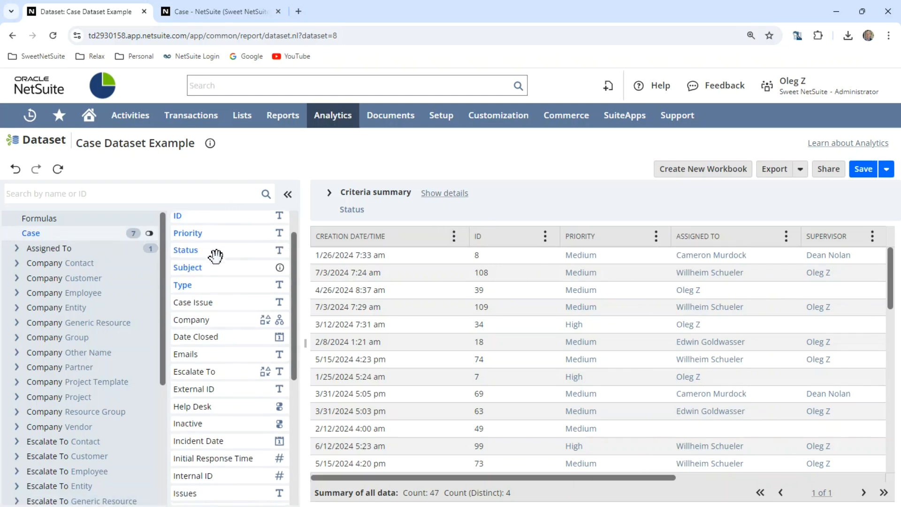
scroll(216, 255, up, 1)
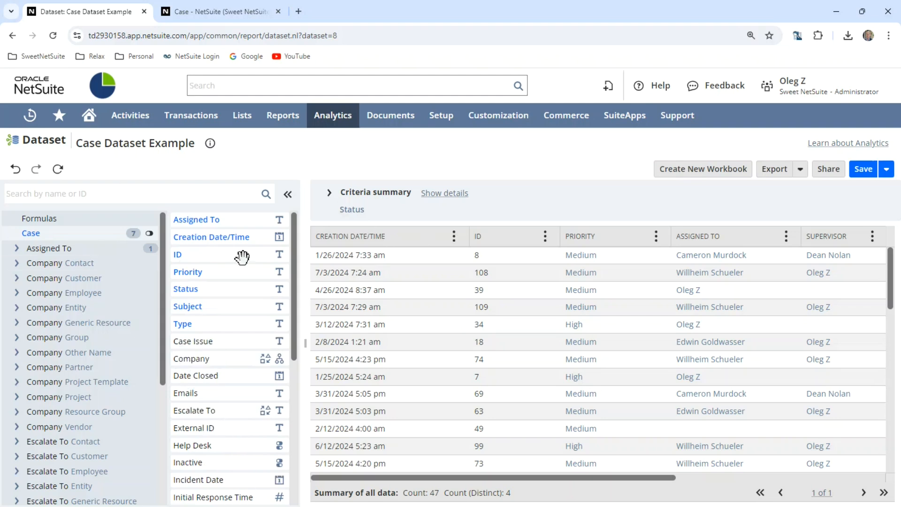
drag(518, 477, 640, 495)
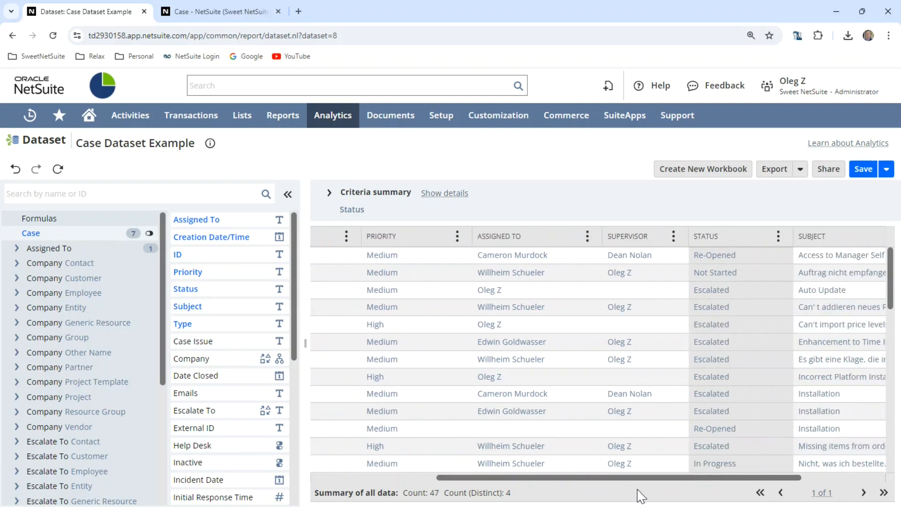
click(673, 237)
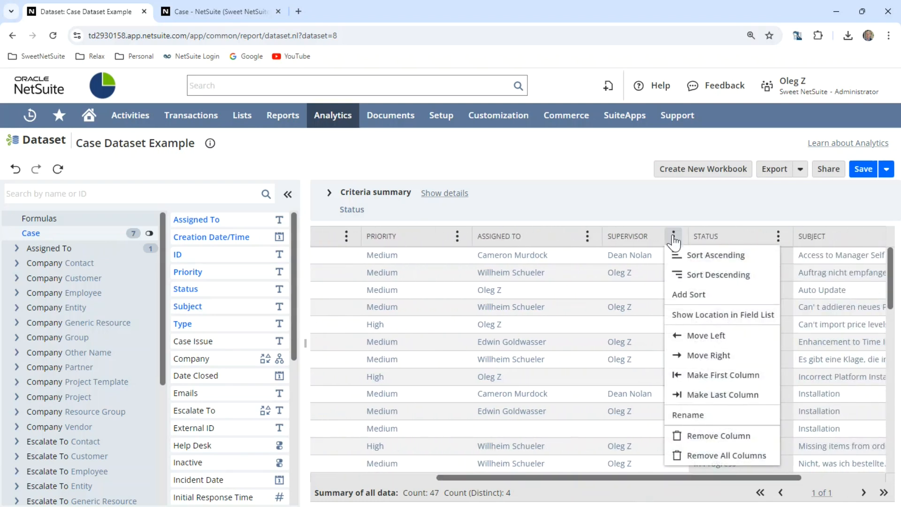
click(695, 314)
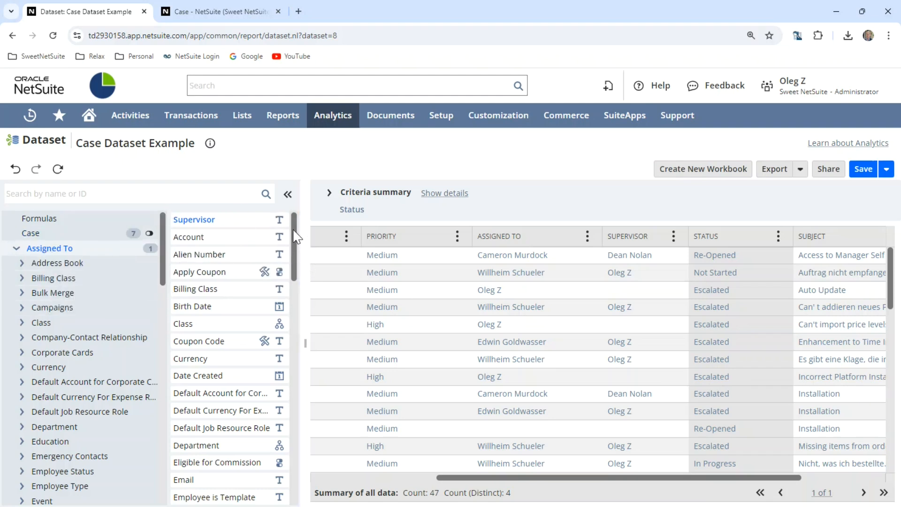
Review the export formats offered for the dataset without exporting anything
drag(459, 477, 500, 488)
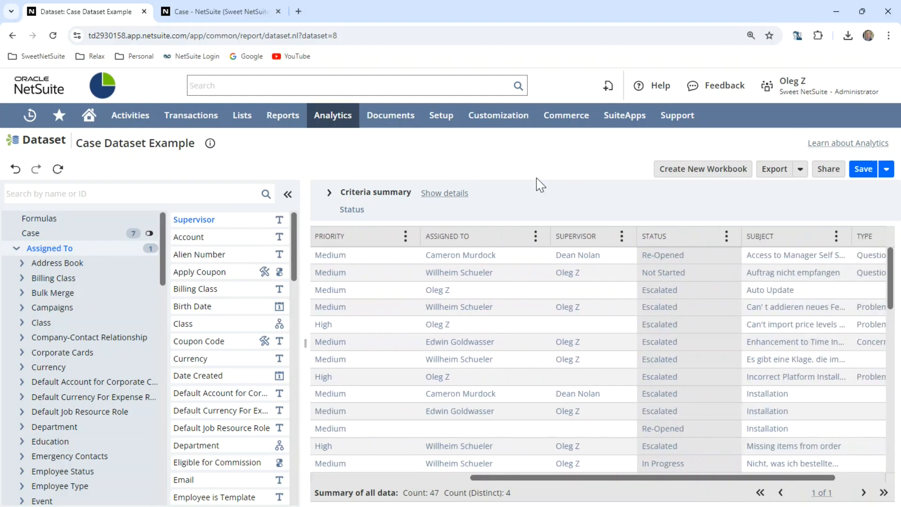
click(800, 172)
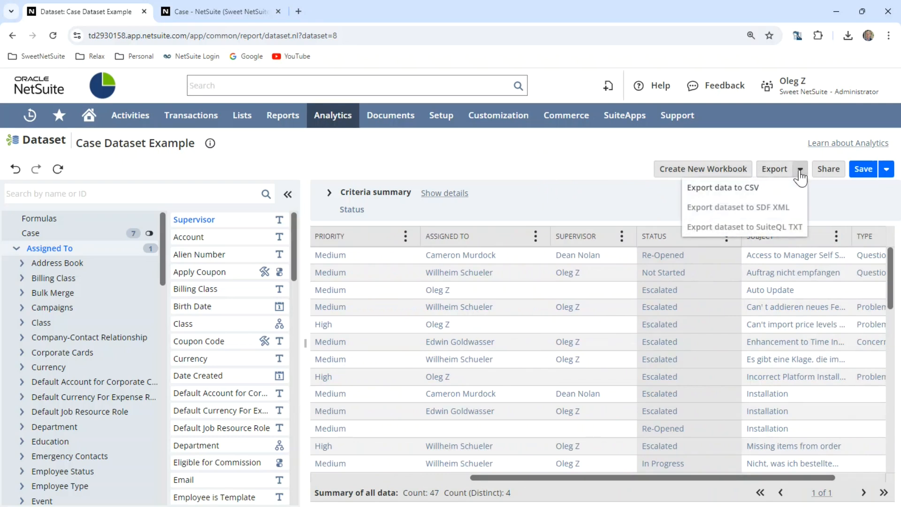
click(740, 150)
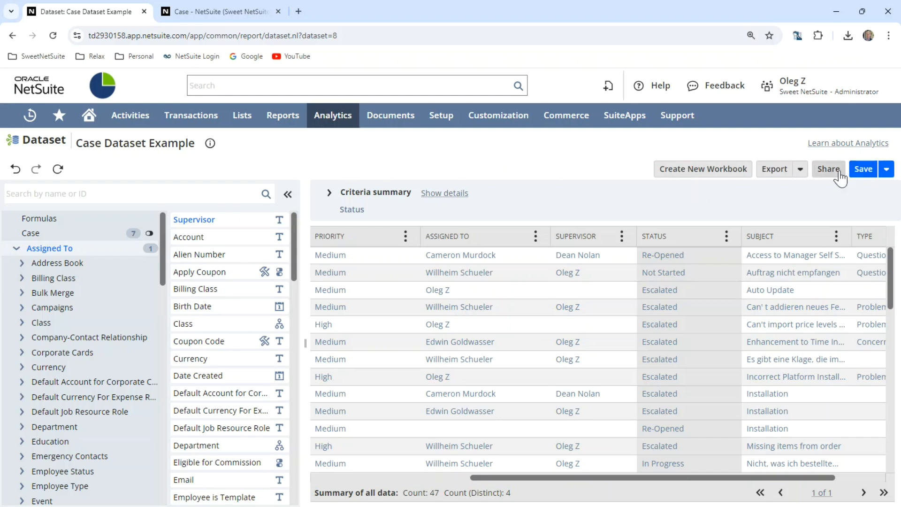
Save the dataset and create a new workbook based on it
click(862, 173)
click(679, 179)
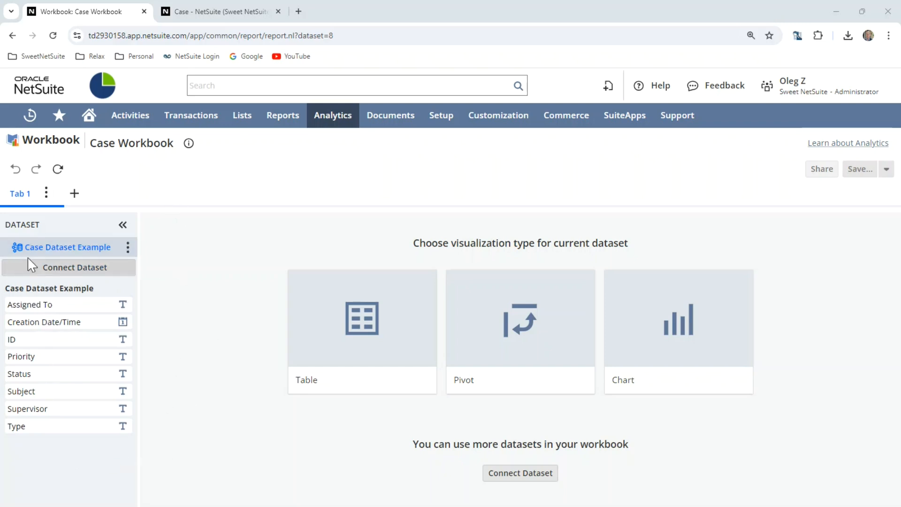
Open Case Dataset Example from within the workbook to review its editing options, and return without applying changes
click(128, 248)
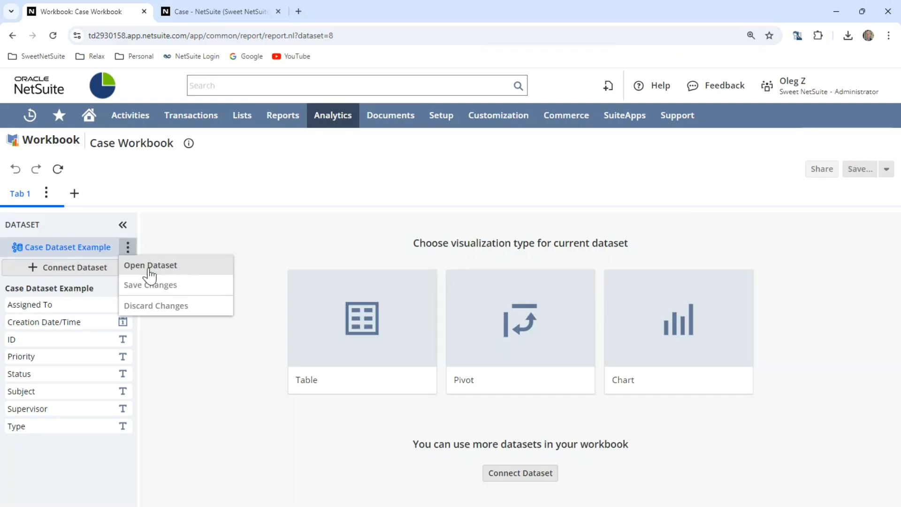
click(149, 266)
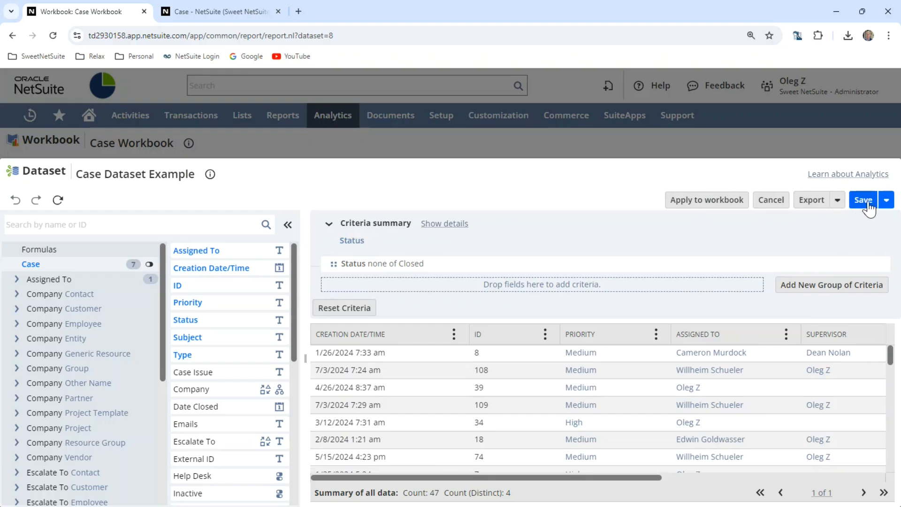
click(771, 200)
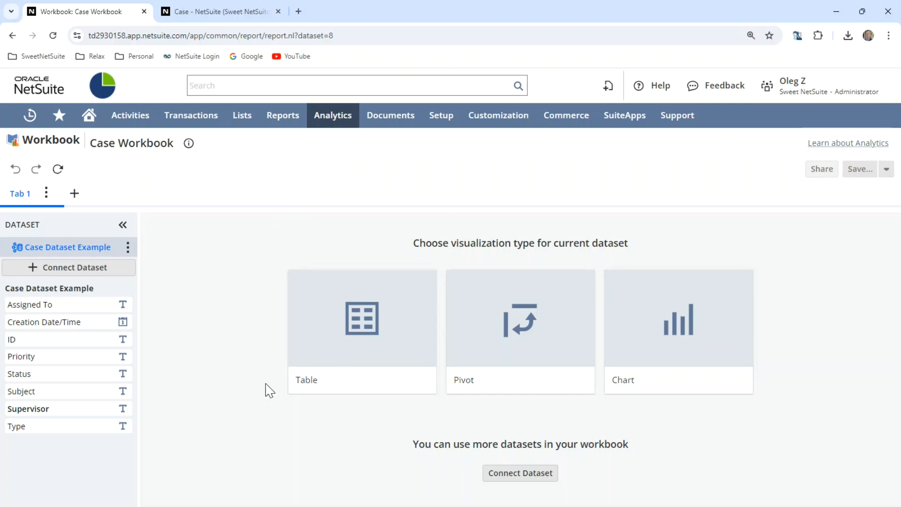
Create a table visualization in the workbook containing all fields of Case Dataset Example
click(359, 322)
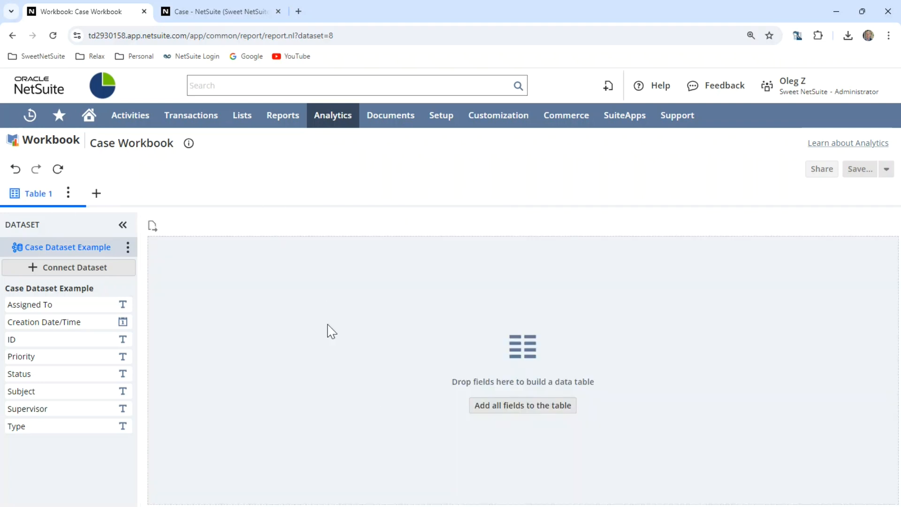
click(488, 411)
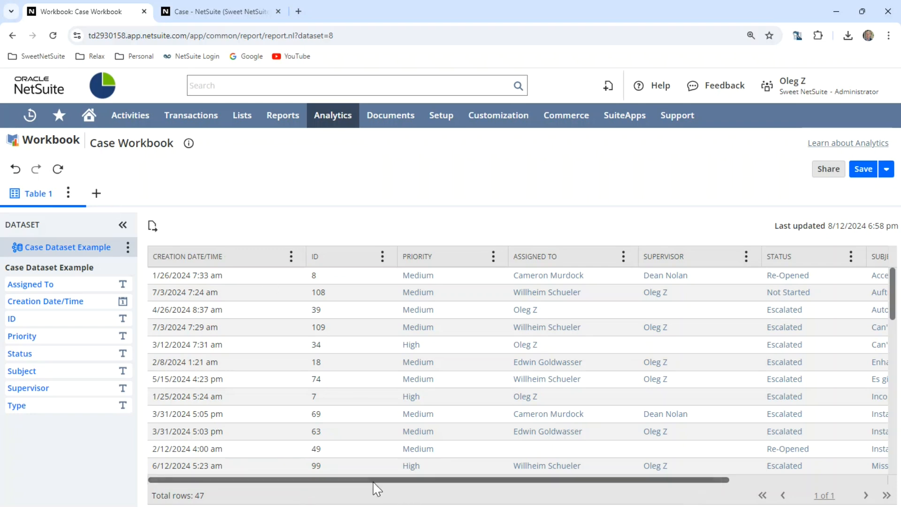
Rename the table visualization to Raw Data and save the workbook as Case Workbook Example
drag(373, 481, 326, 478)
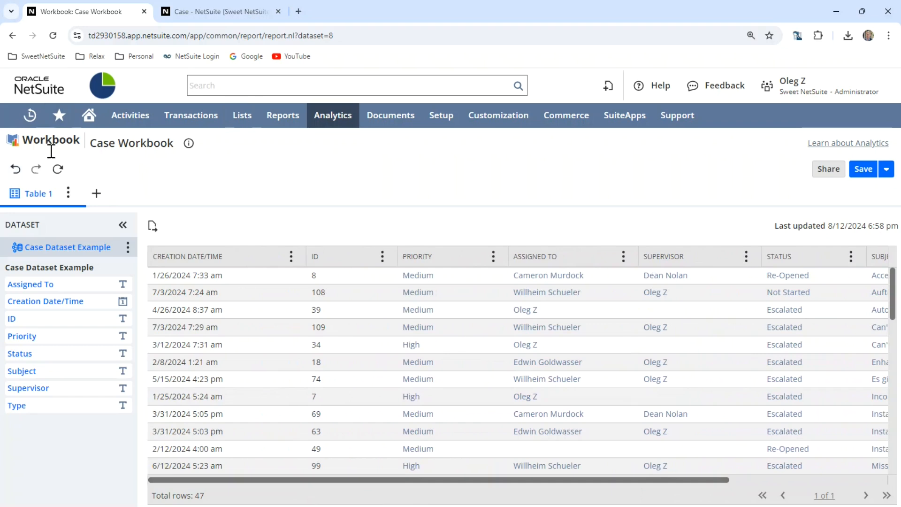
double_click(39, 193)
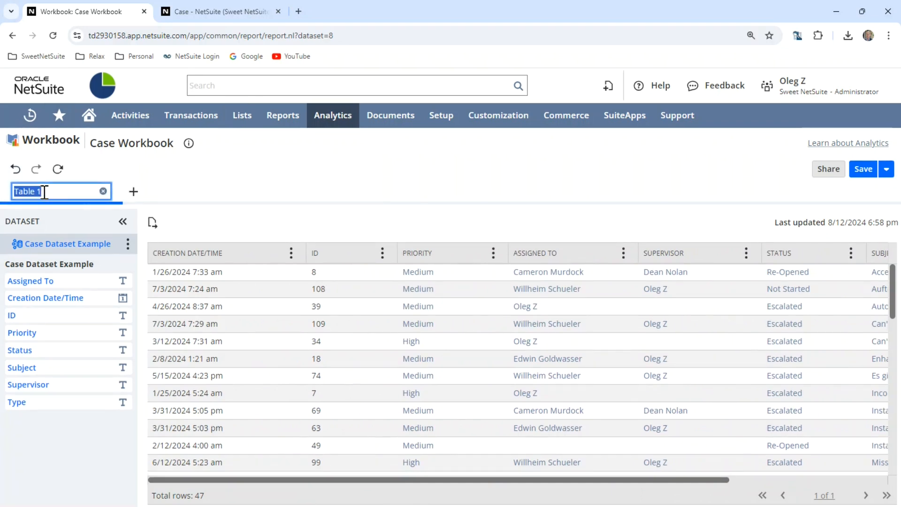
text(Raw Data)
key(Return)
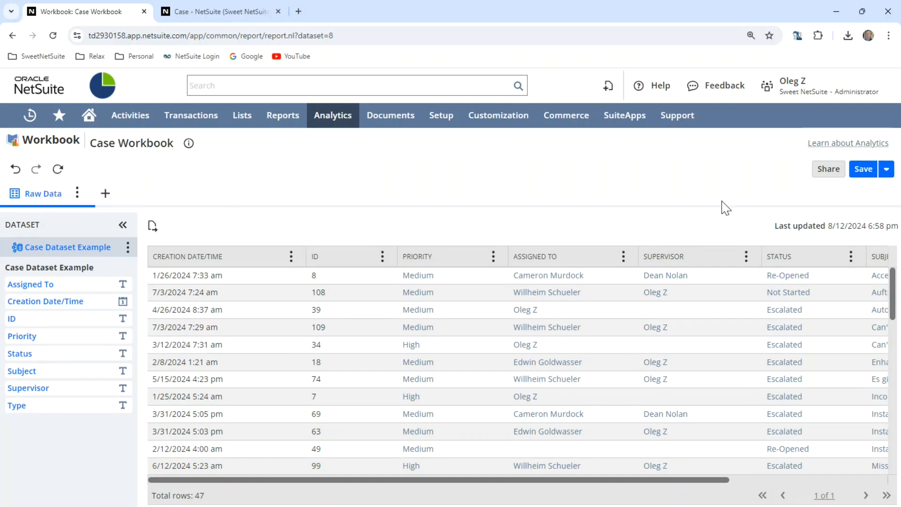
click(866, 172)
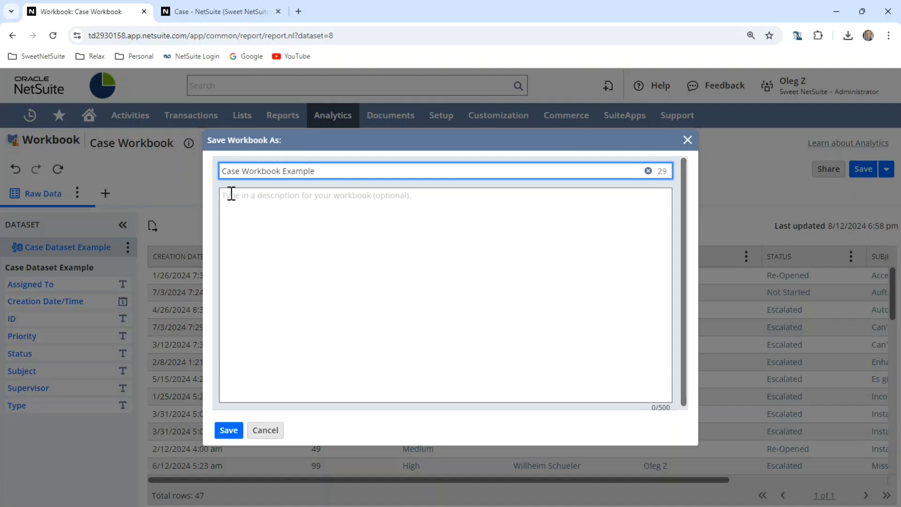
click(228, 430)
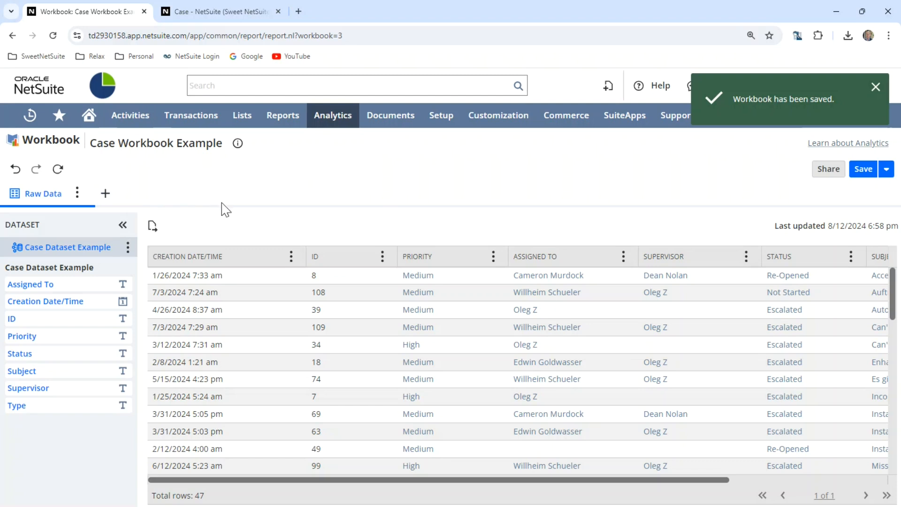
Refresh the Raw Data table and check its last updated time
click(59, 169)
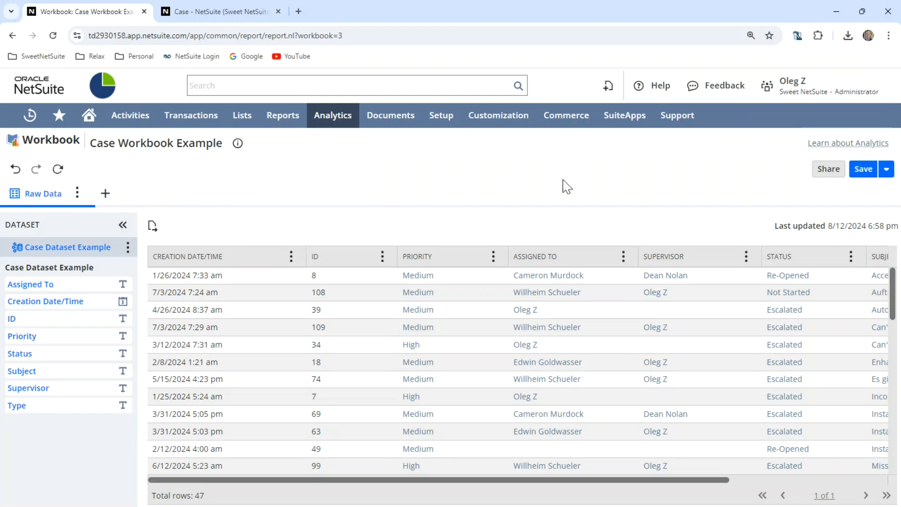
drag(777, 227, 900, 226)
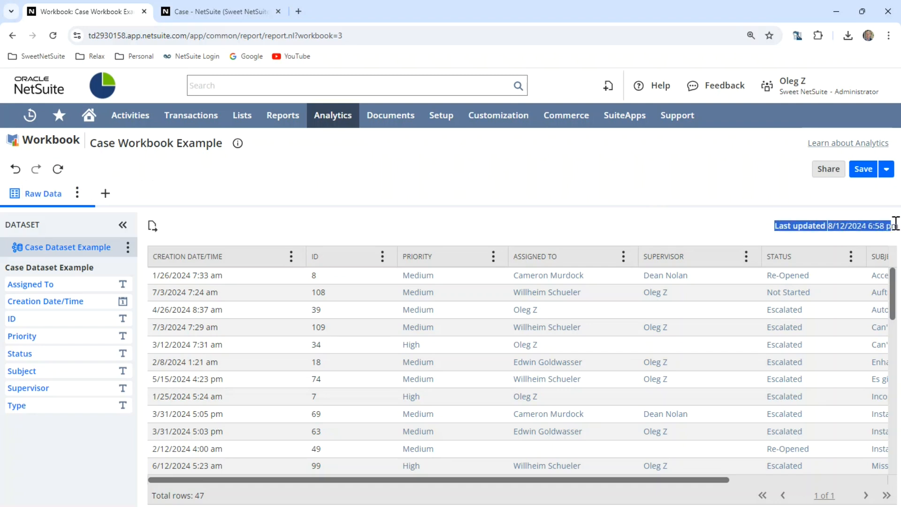
click(58, 174)
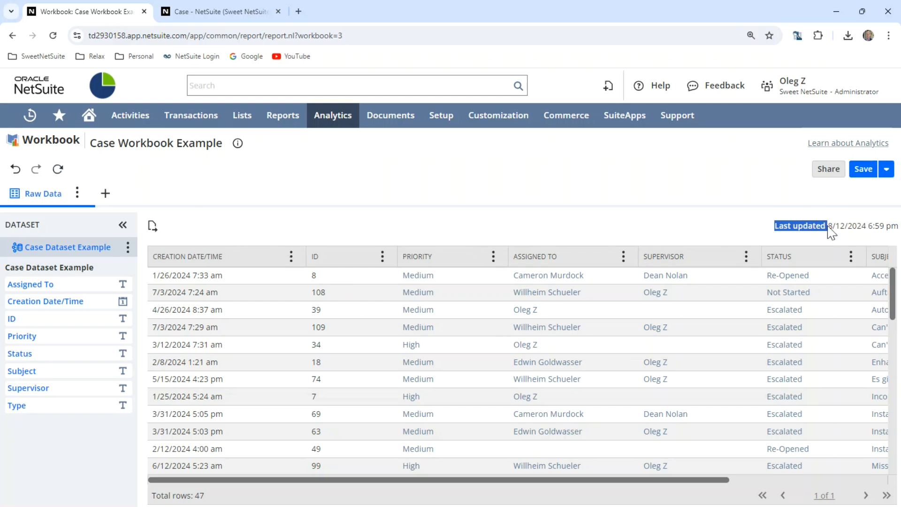
click(666, 172)
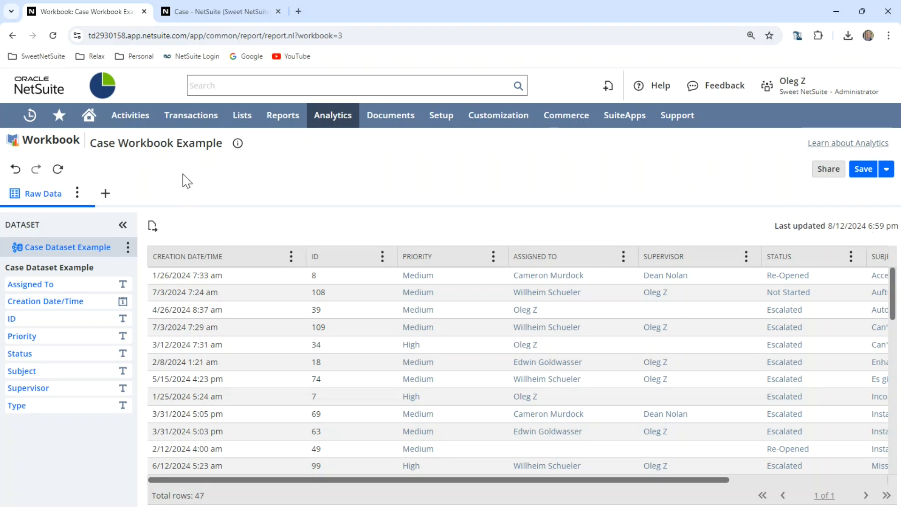
Add a chart visualization based on Case Dataset Example to the workbook, using the basic Column Chart type
click(105, 193)
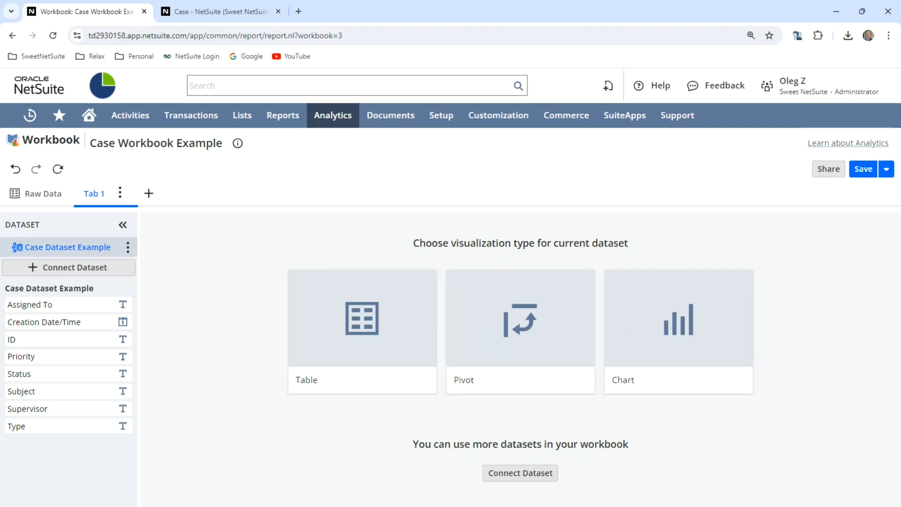
click(690, 339)
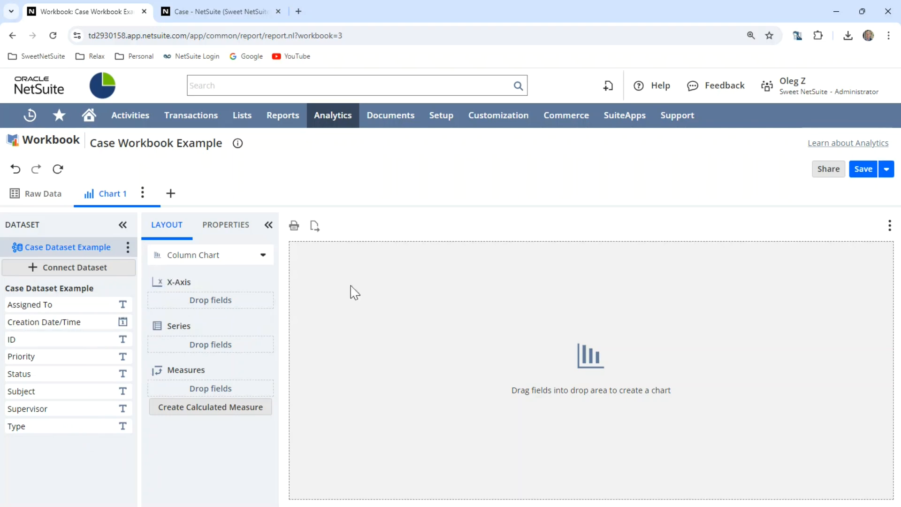
click(261, 255)
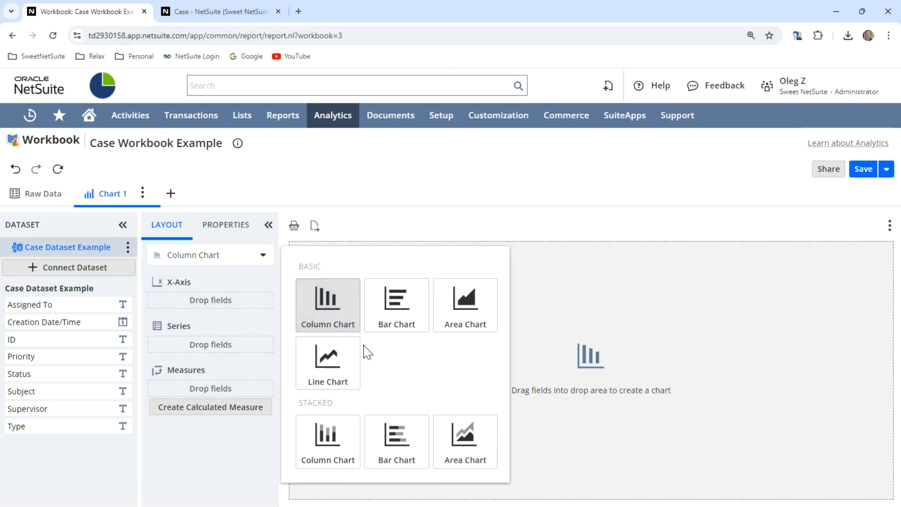
click(336, 309)
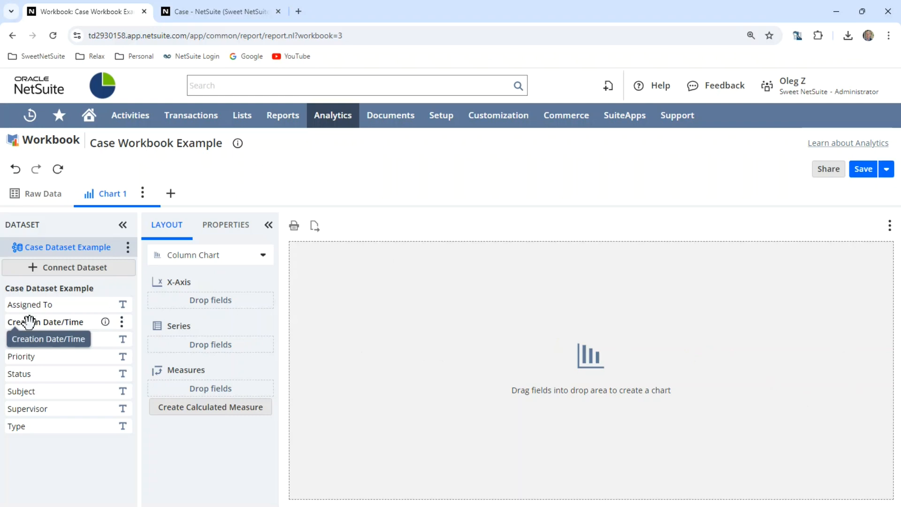
Put Creation Date/Time on the chart's X-Axis and the count of ID in Measures, and refresh the chart
drag(26, 322, 180, 295)
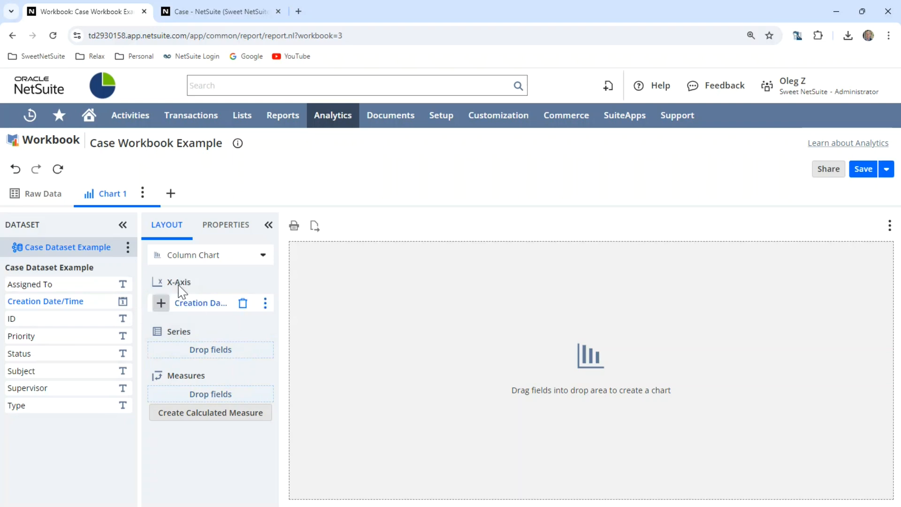
click(265, 302)
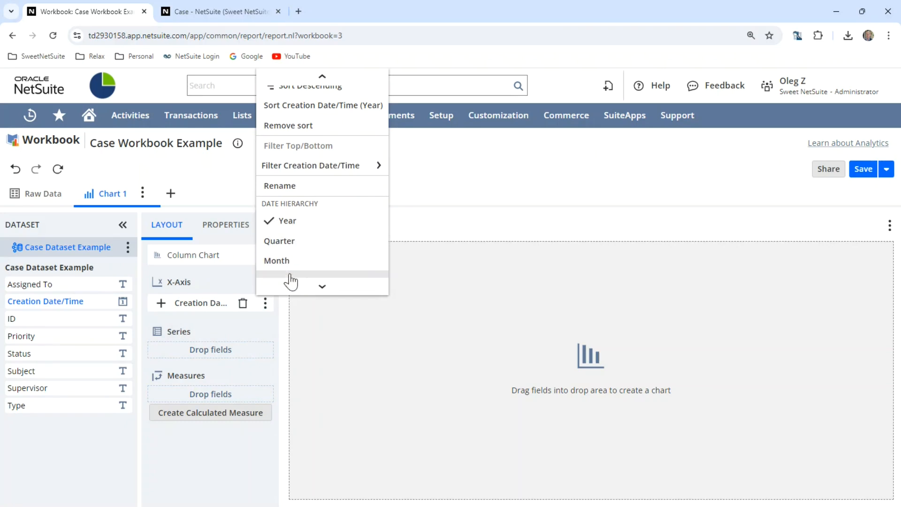
click(205, 460)
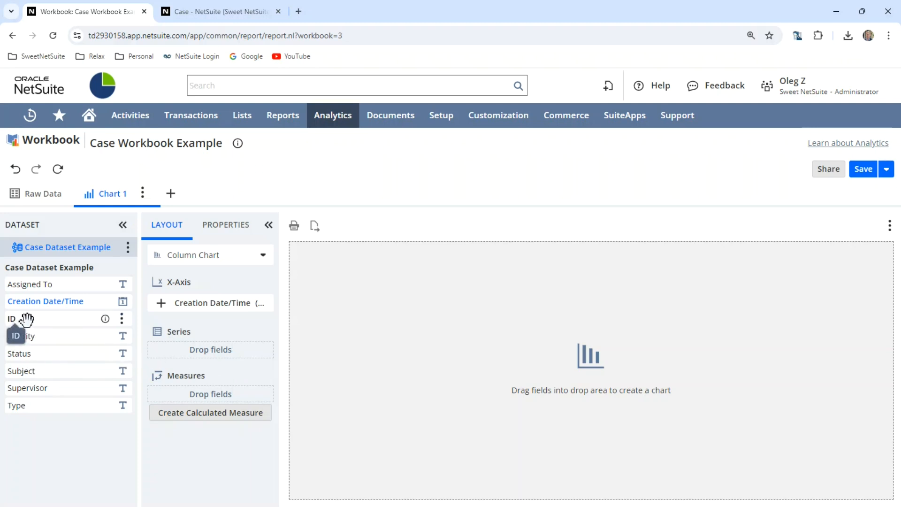
drag(27, 319, 175, 397)
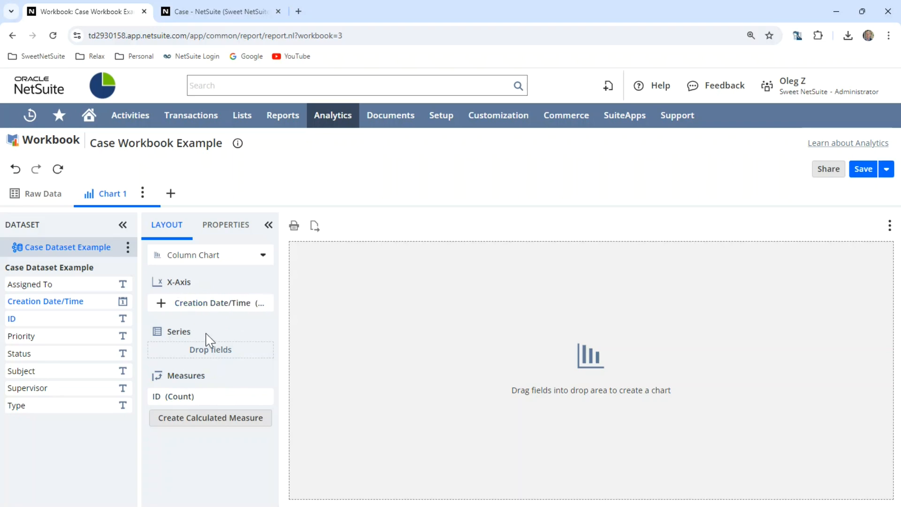
click(58, 173)
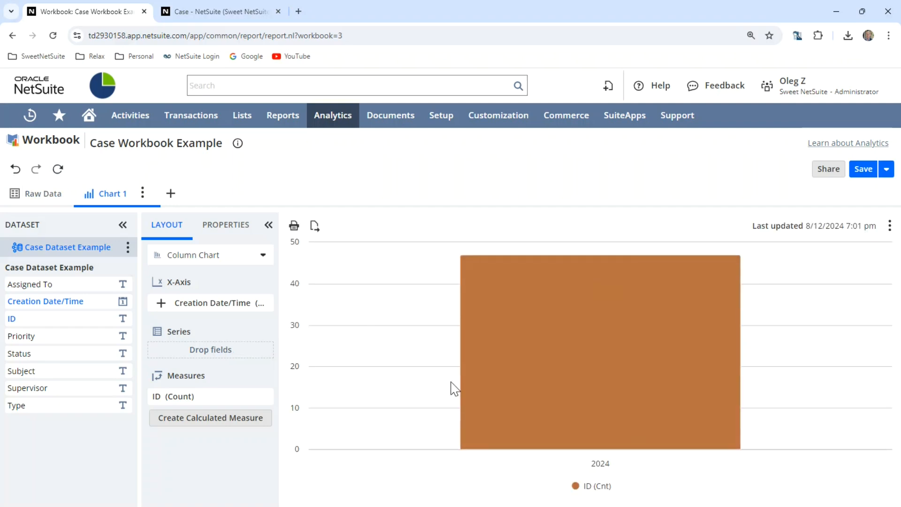
Set the date hierarchy of Creation Date/Time on the X-Axis to Month and refresh the chart
mouse_move(488, 398)
mouse_move(212, 299)
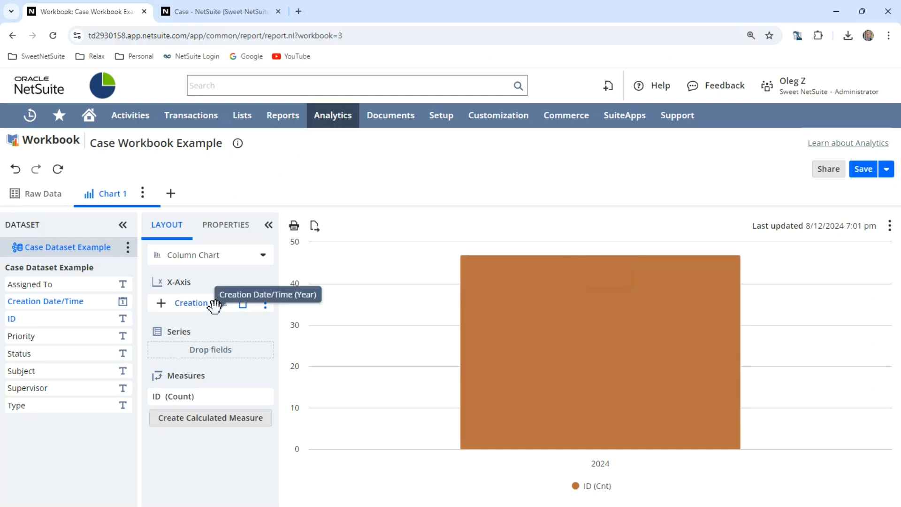
mouse_move(577, 449)
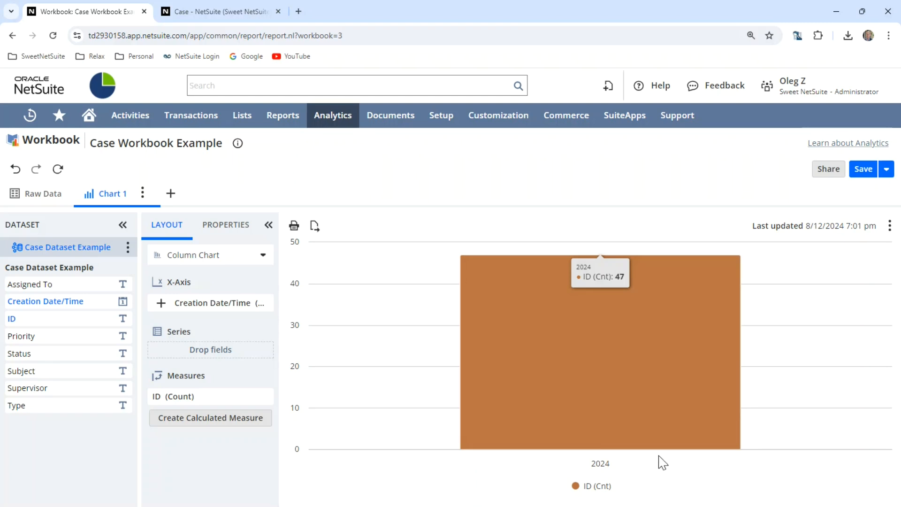
mouse_move(252, 303)
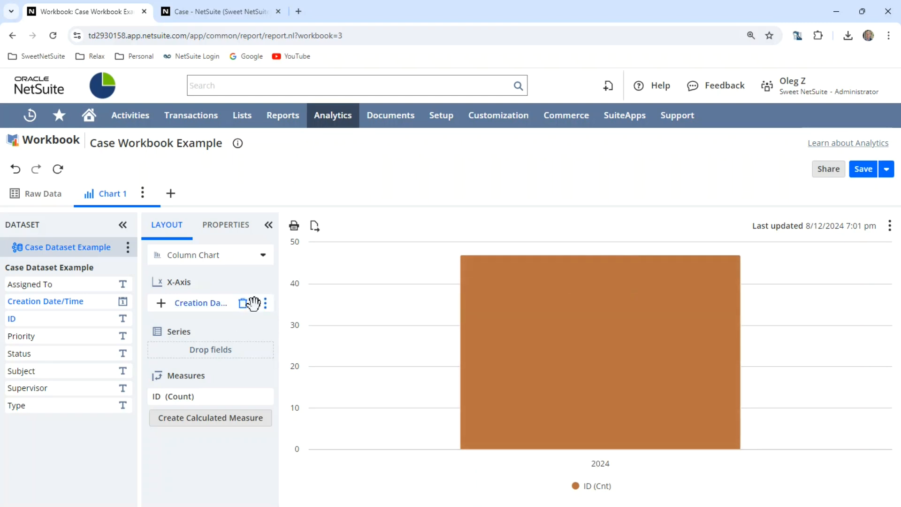
click(265, 305)
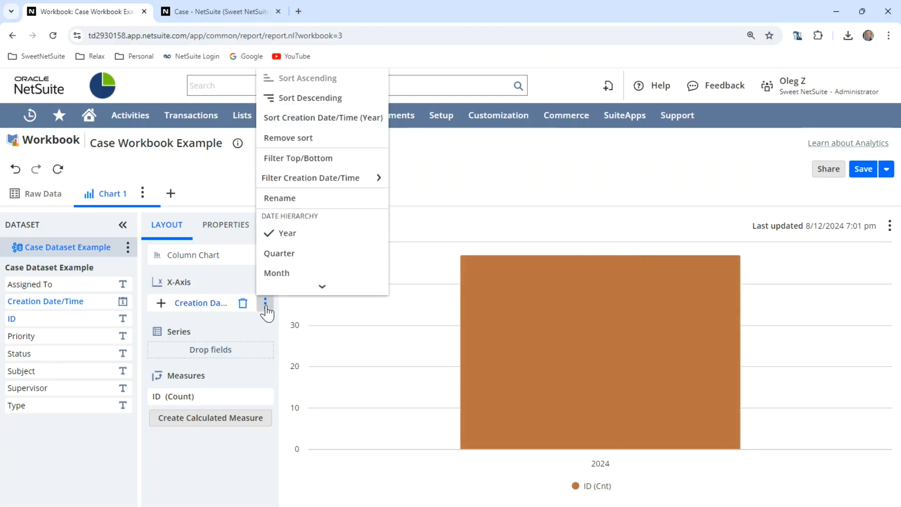
click(289, 274)
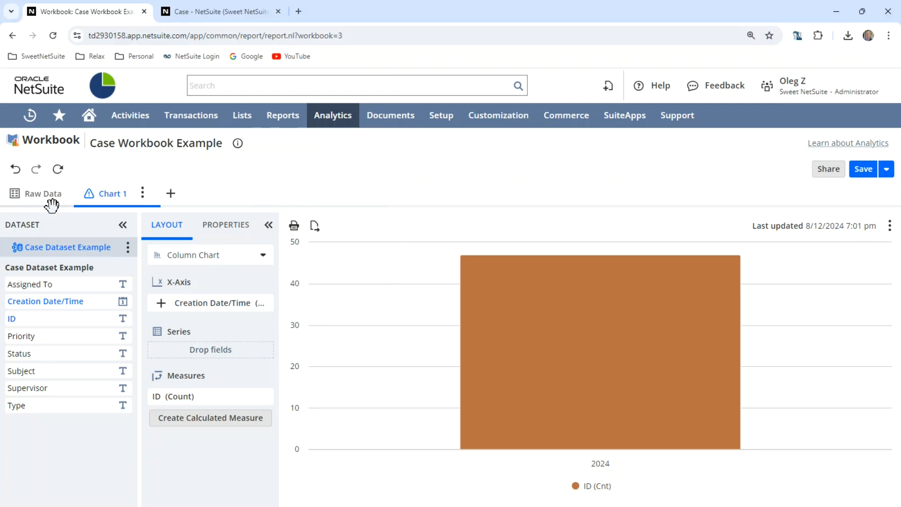
click(57, 169)
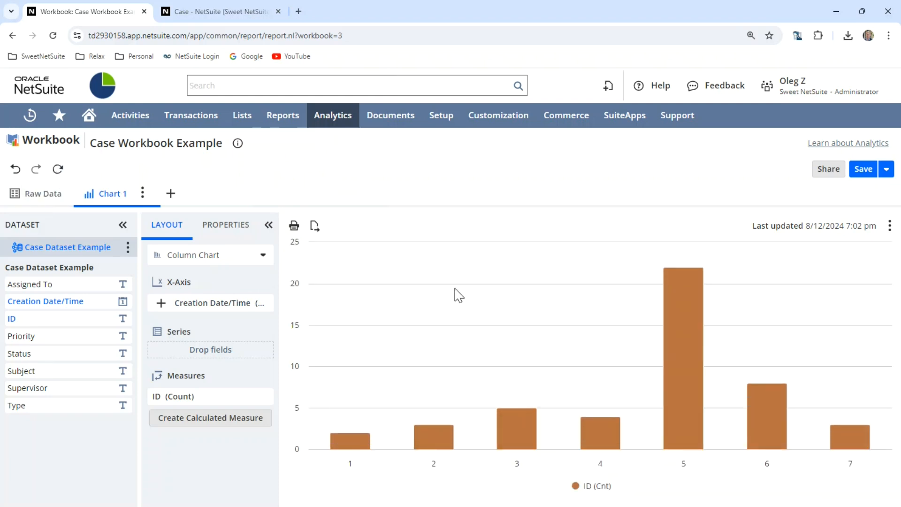
Examine the case counts of the individual monthly columns in the chart
mouse_move(339, 448)
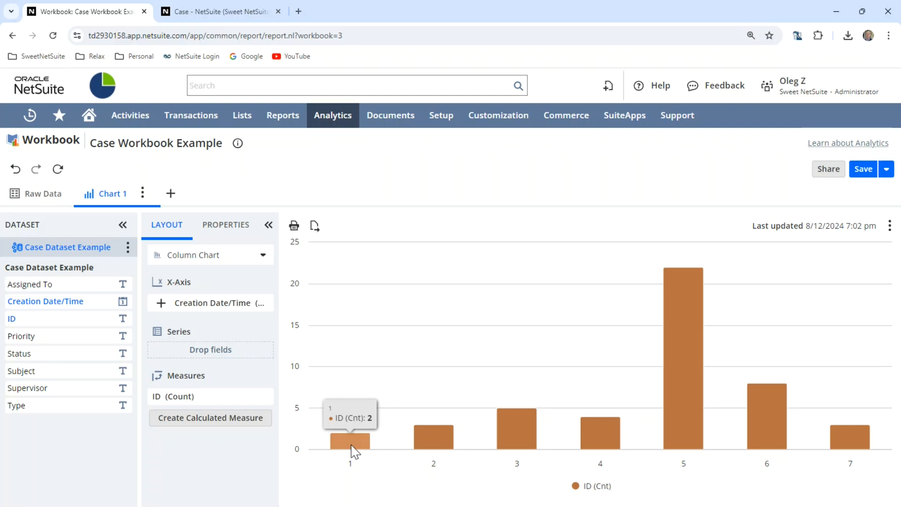
mouse_move(445, 443)
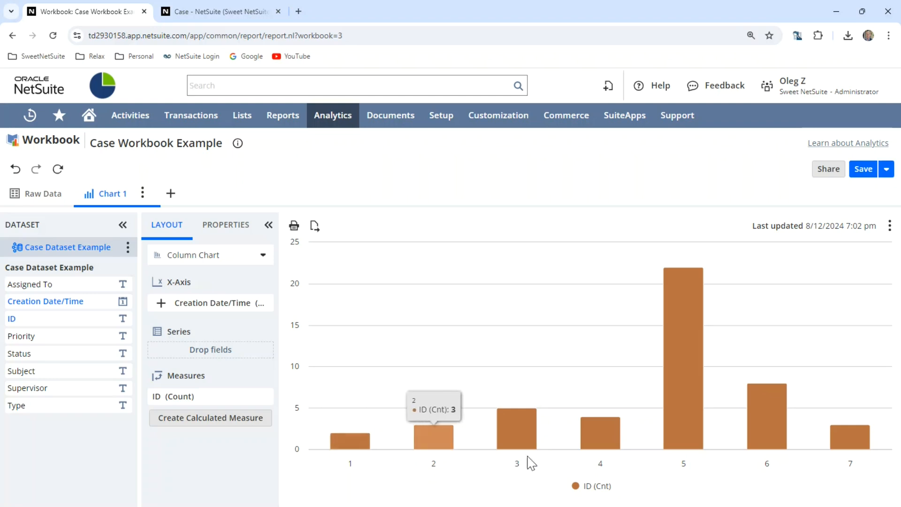
mouse_move(779, 424)
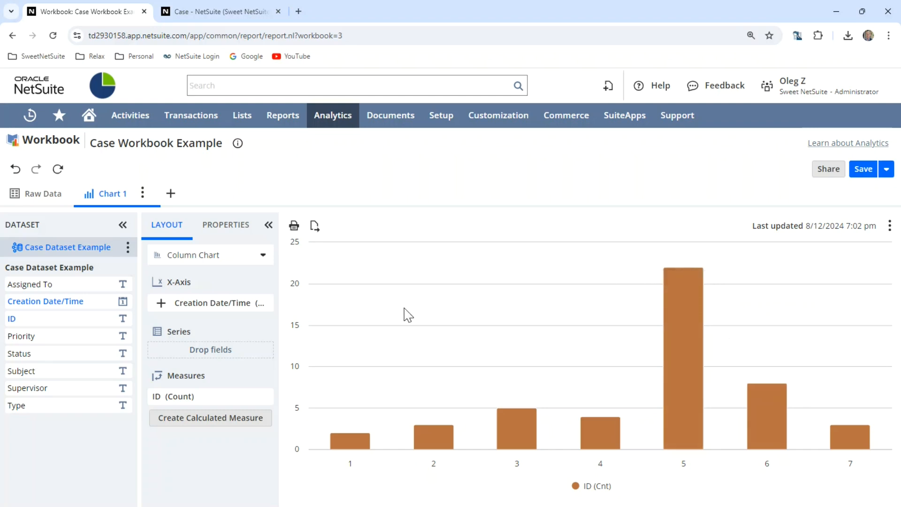
mouse_move(678, 300)
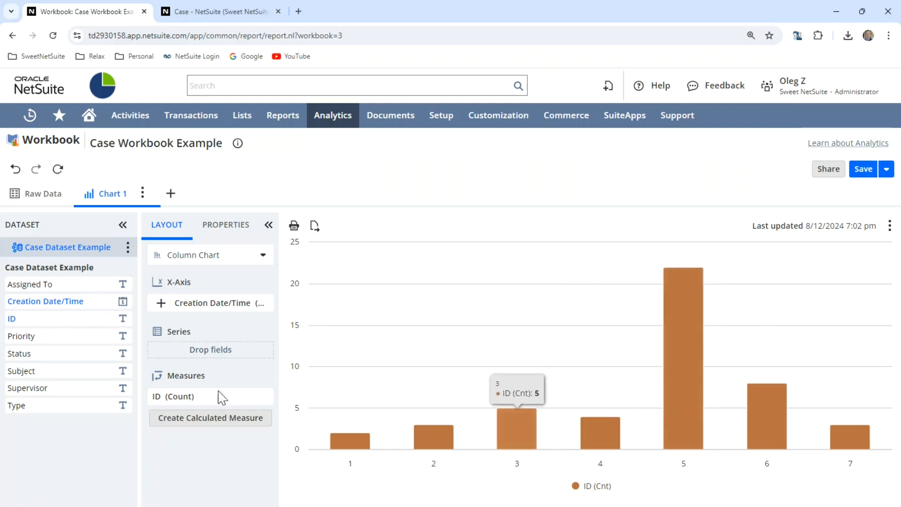
mouse_move(700, 332)
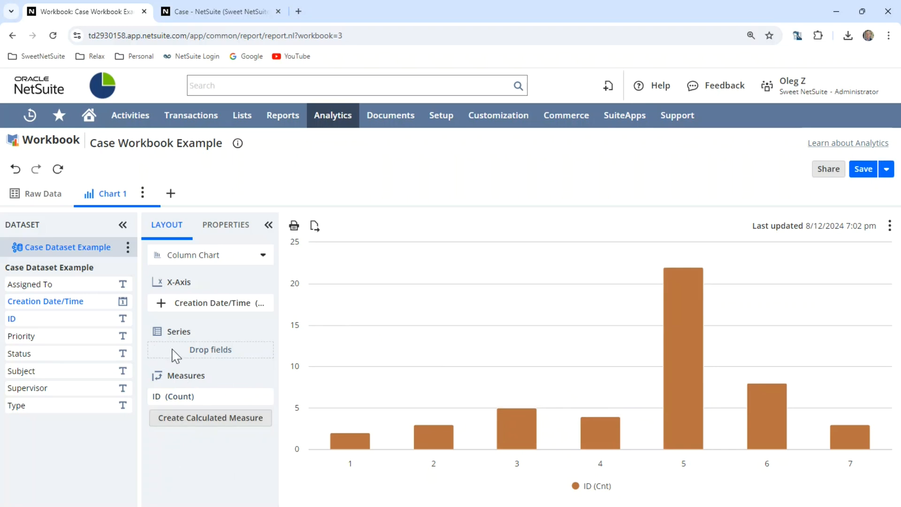
mouse_move(350, 440)
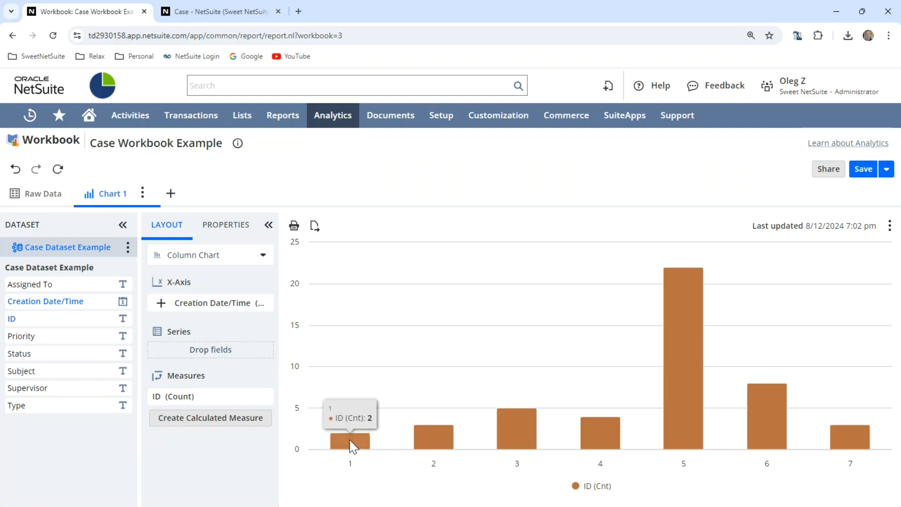
mouse_move(528, 441)
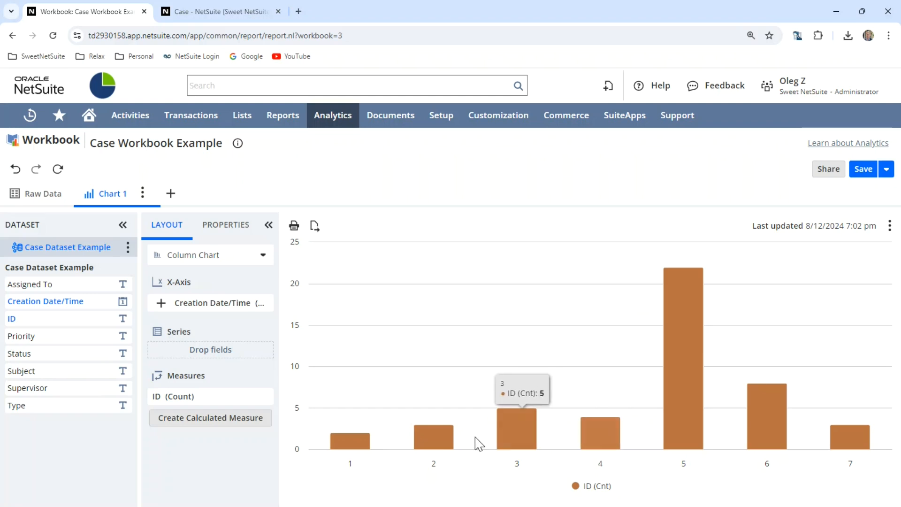
mouse_move(434, 436)
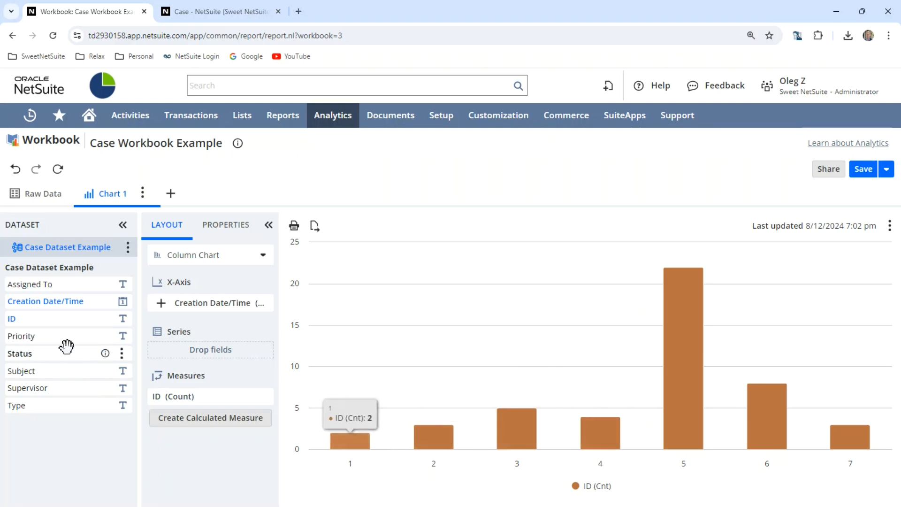
Add the Status field as the chart's Series
drag(32, 353, 122, 299)
right_click(122, 299)
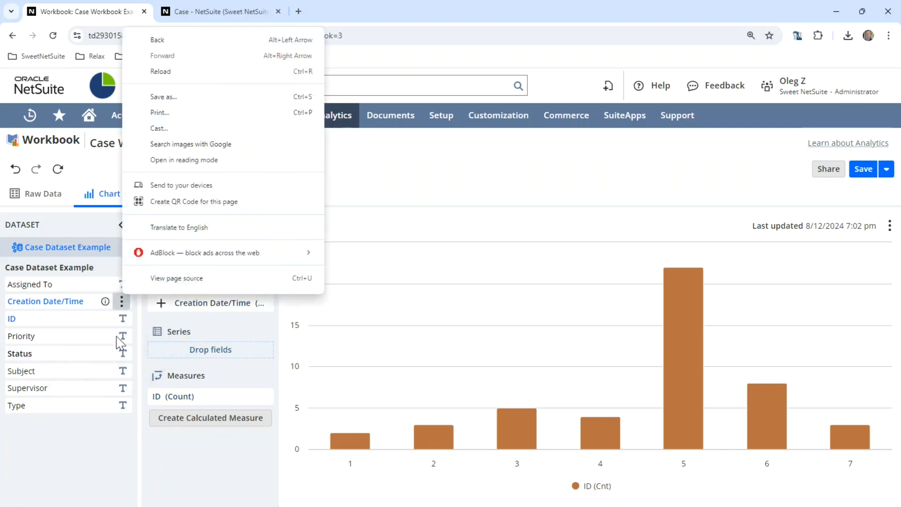
click(58, 440)
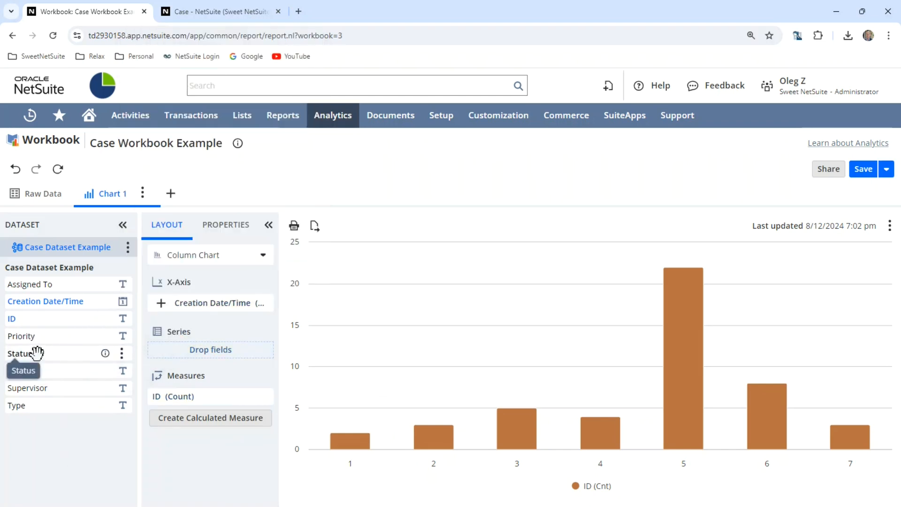
drag(42, 355, 165, 351)
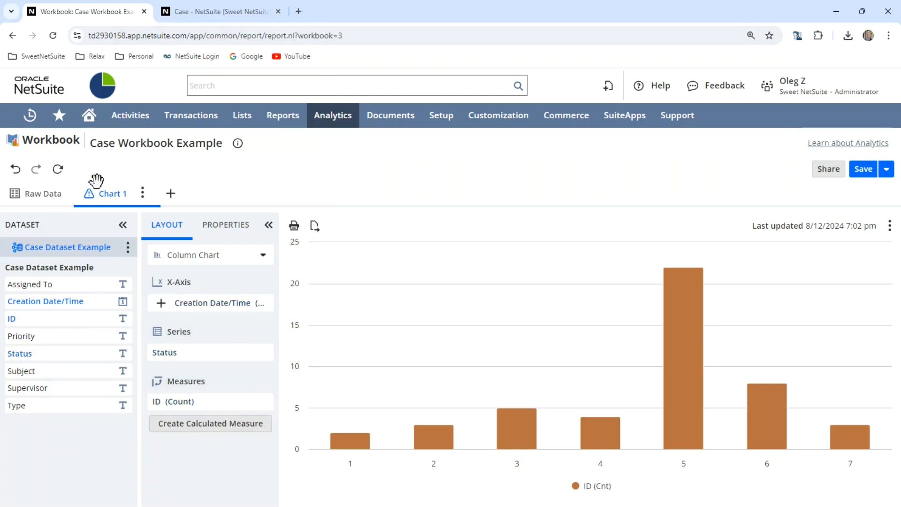
Refresh the chart and collapse the dataset and chart definition areas to examine the monthly case counts by status
click(57, 170)
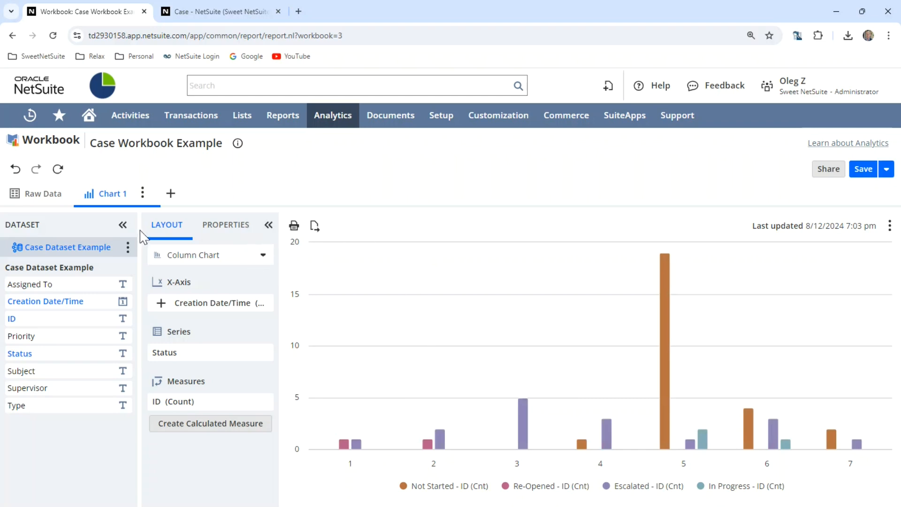
click(123, 225)
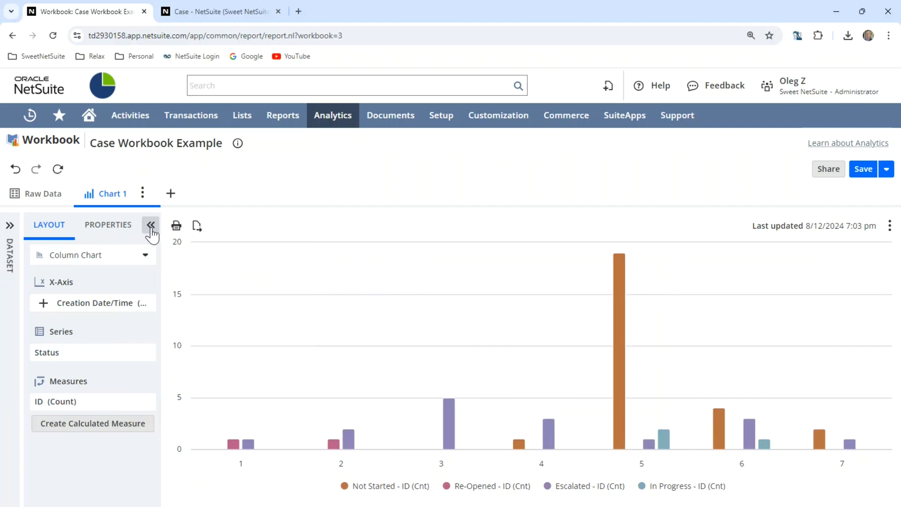
click(150, 225)
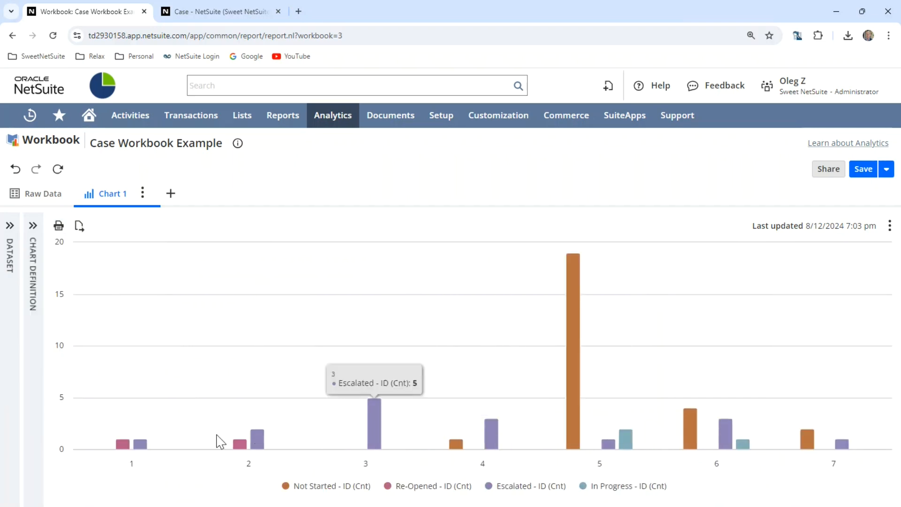
mouse_move(116, 448)
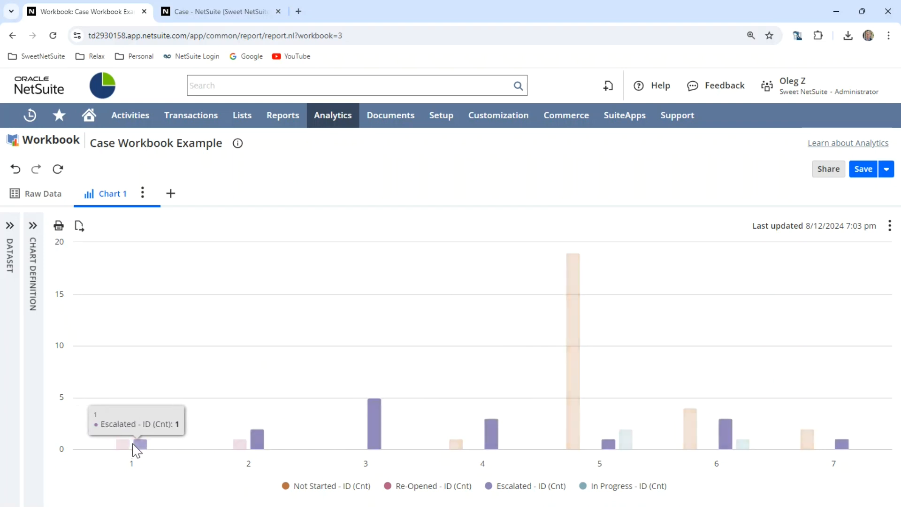
mouse_move(239, 448)
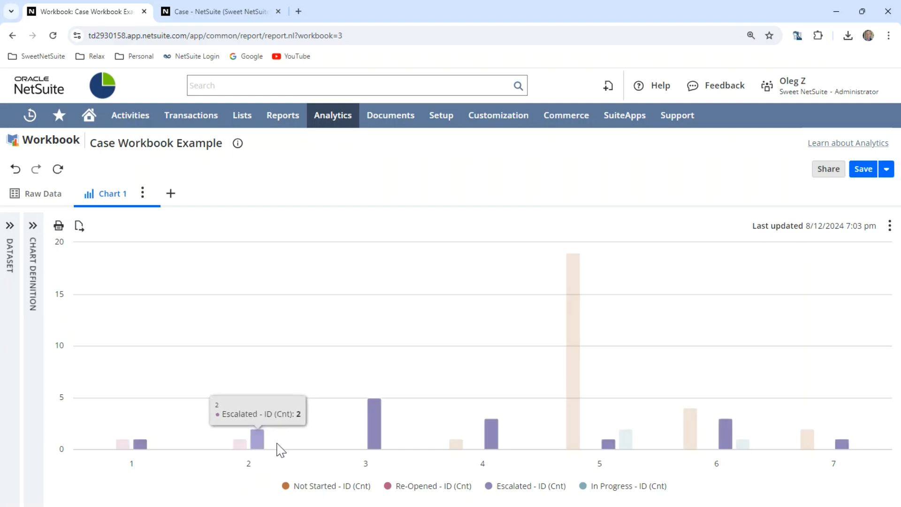
mouse_move(586, 404)
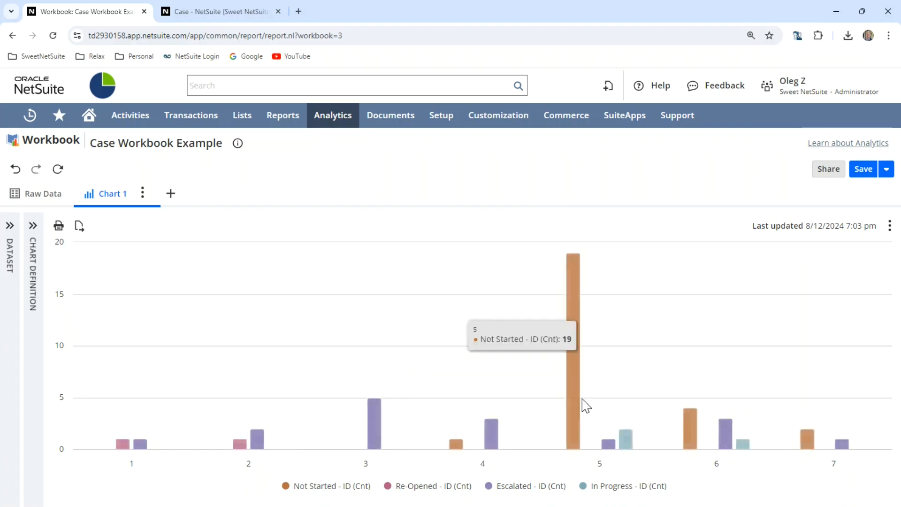
Hide the Not Started, Re-Opened and Escalated series to examine the monthly In Progress case counts alone
click(322, 488)
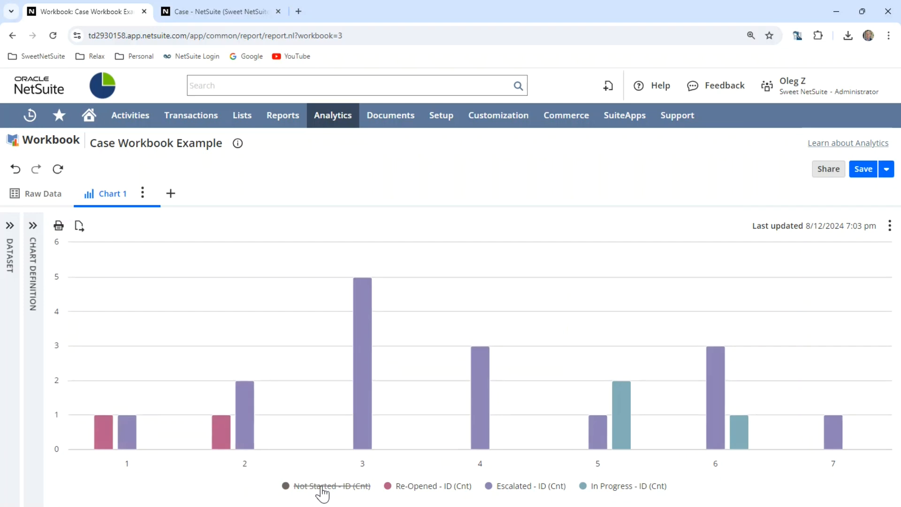
click(427, 488)
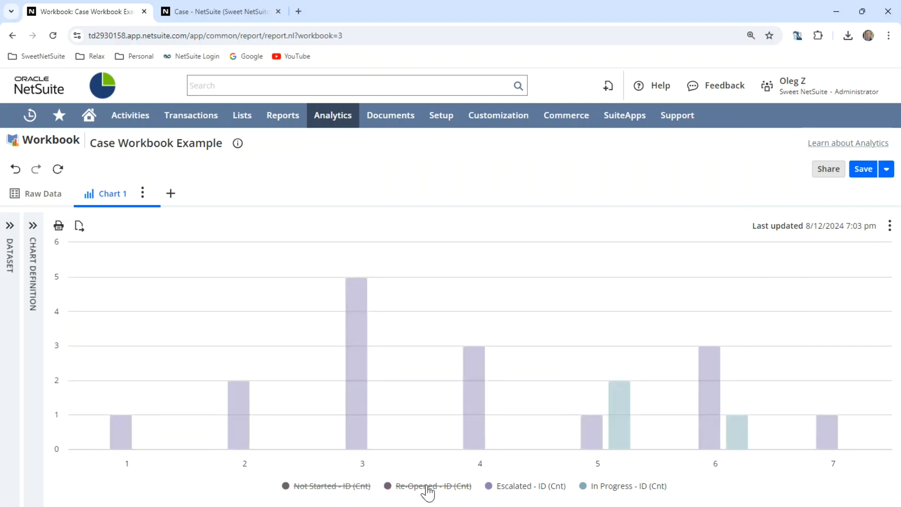
click(526, 488)
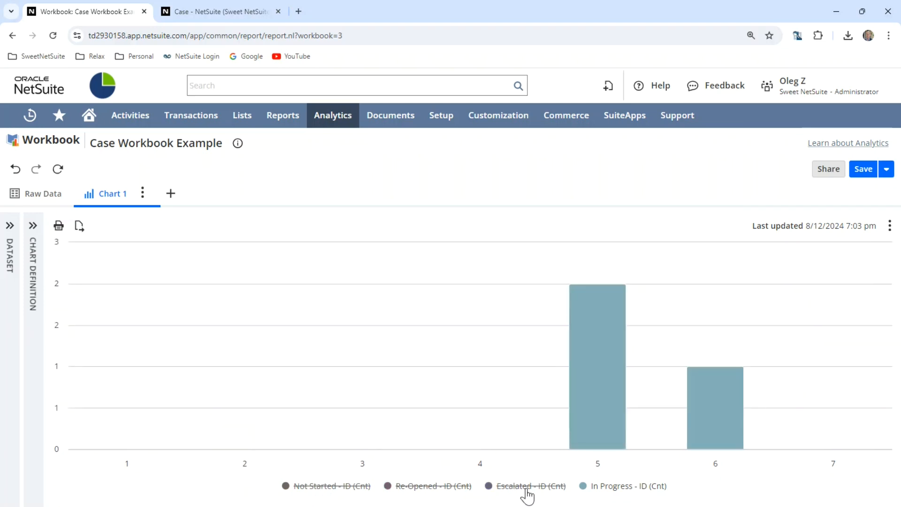
mouse_move(588, 312)
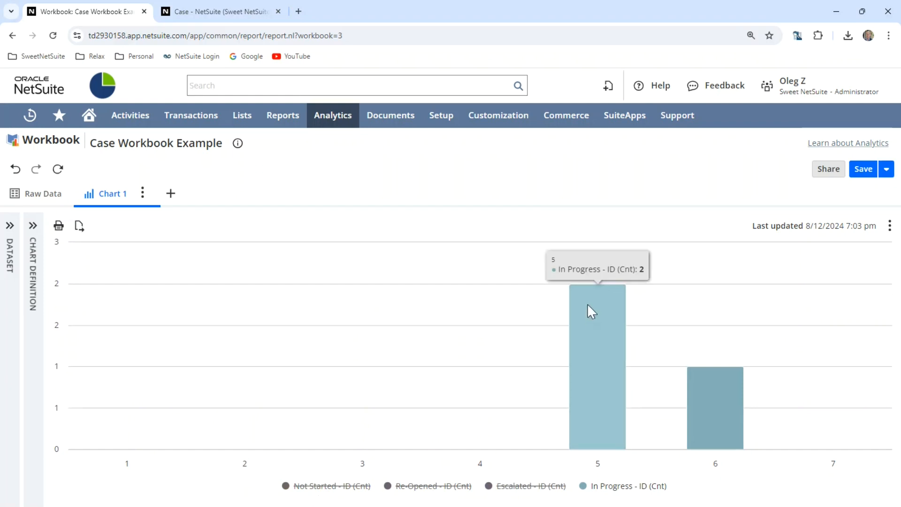
mouse_move(723, 437)
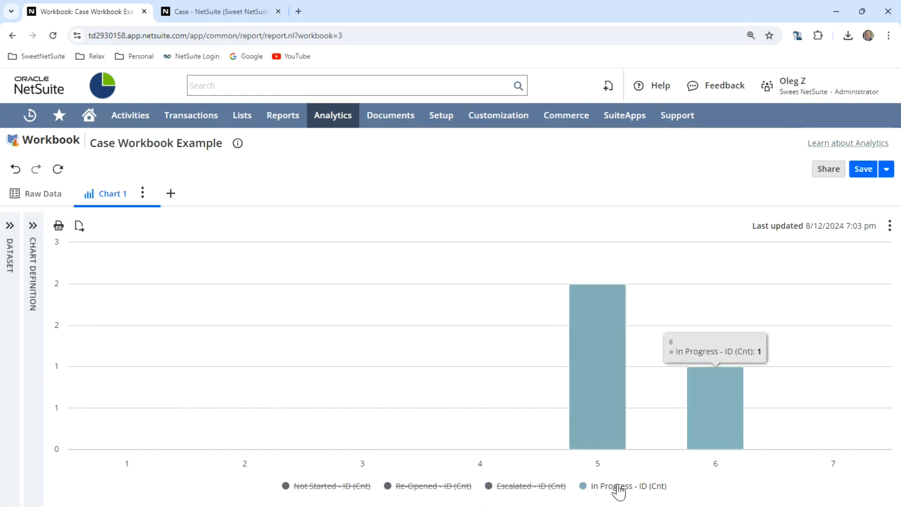
Isolate the Escalated, Re-Opened and Not Started series one at a time to examine their monthly case counts
click(526, 488)
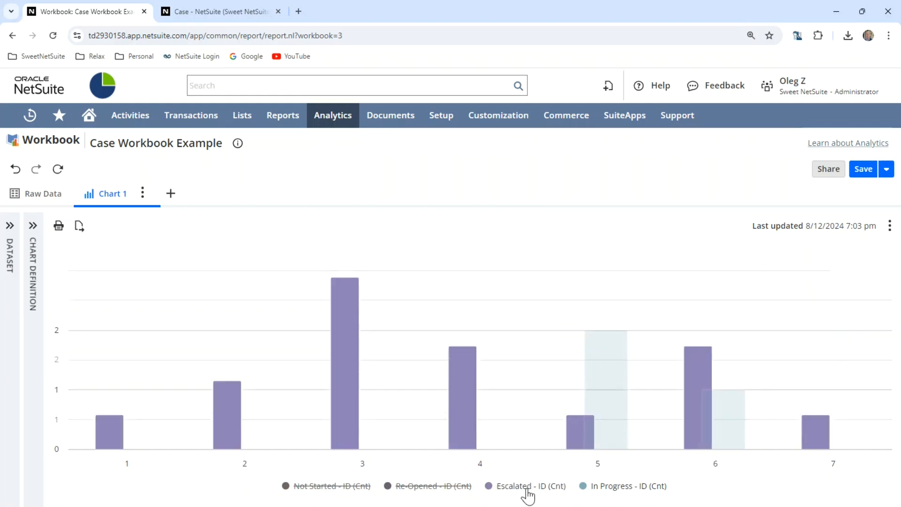
click(609, 488)
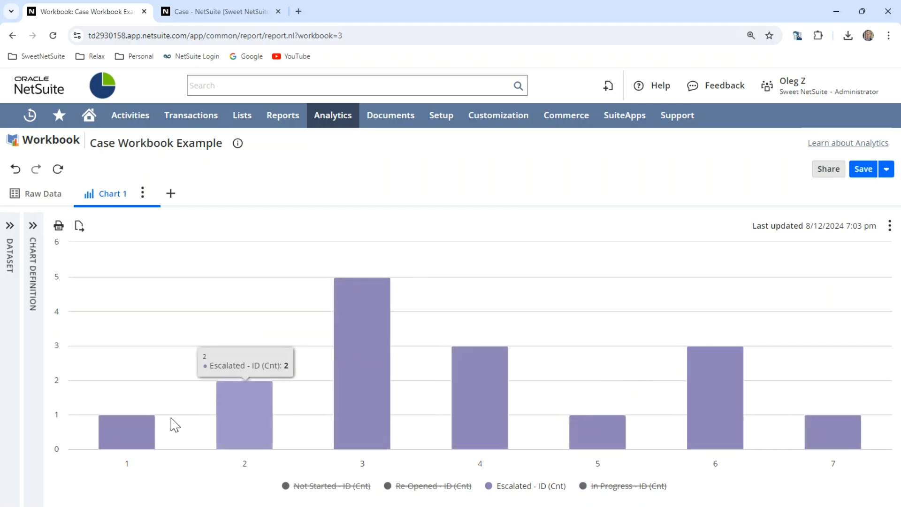
click(455, 491)
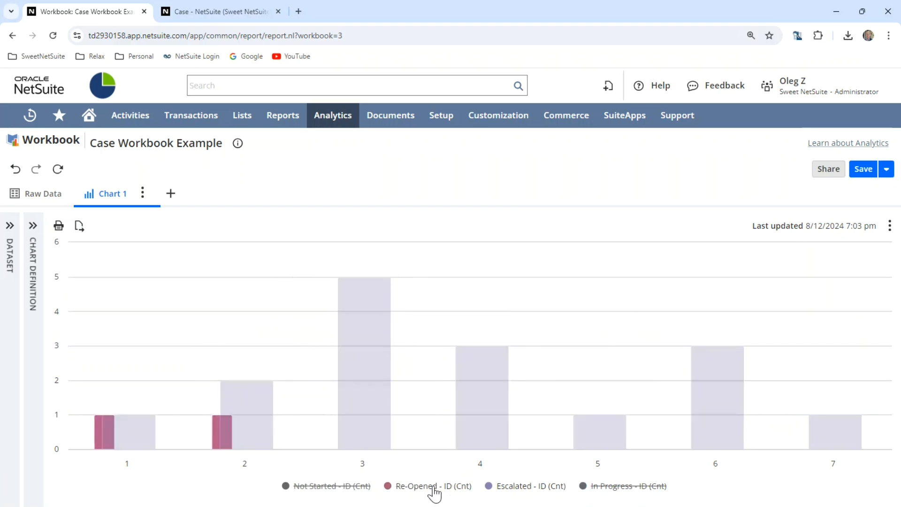
click(510, 488)
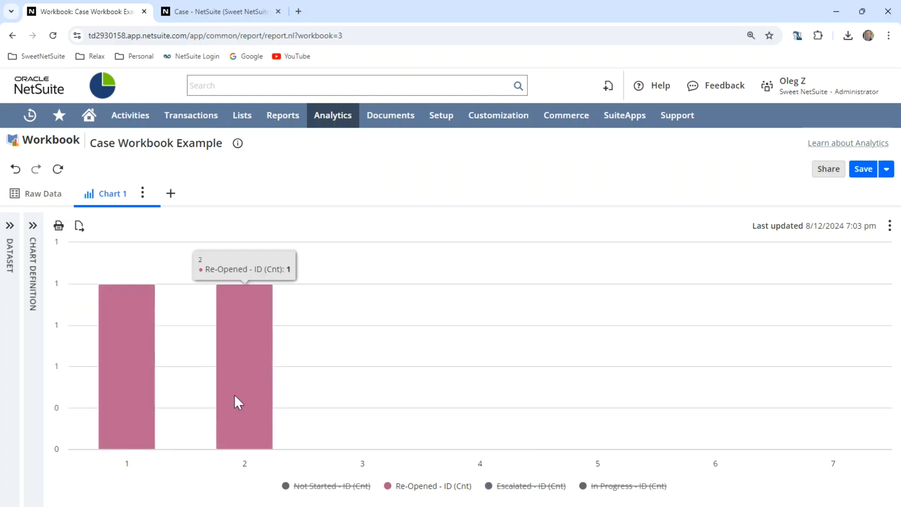
click(416, 488)
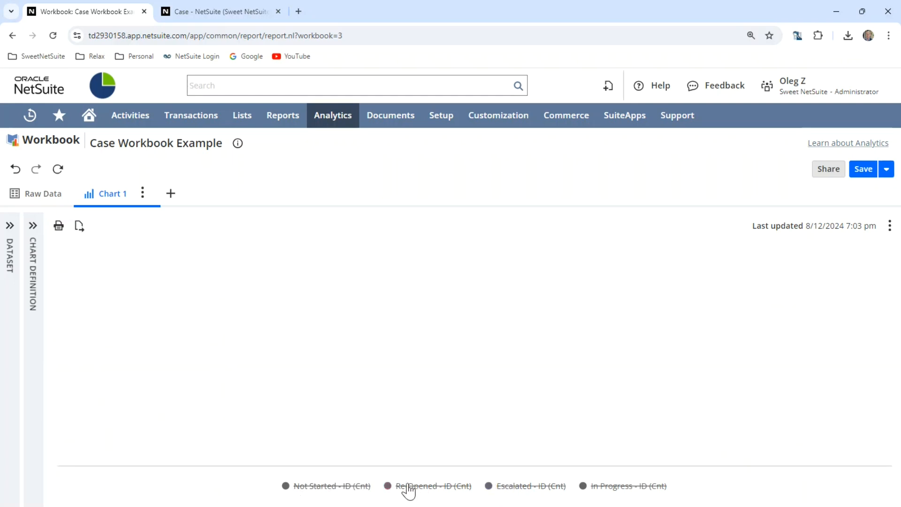
click(325, 488)
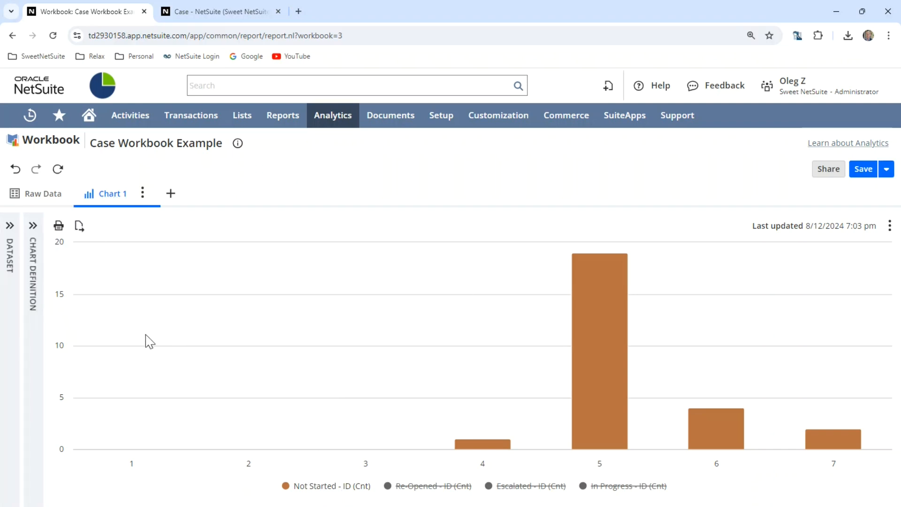
Expand the chart definition and dataset areas again and show the Re-Opened series alongside Not Started
click(33, 226)
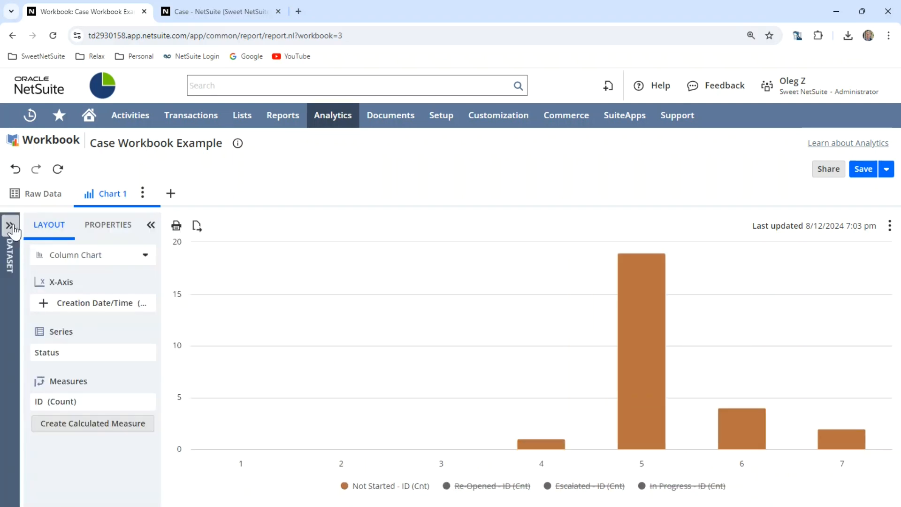
click(10, 227)
click(505, 485)
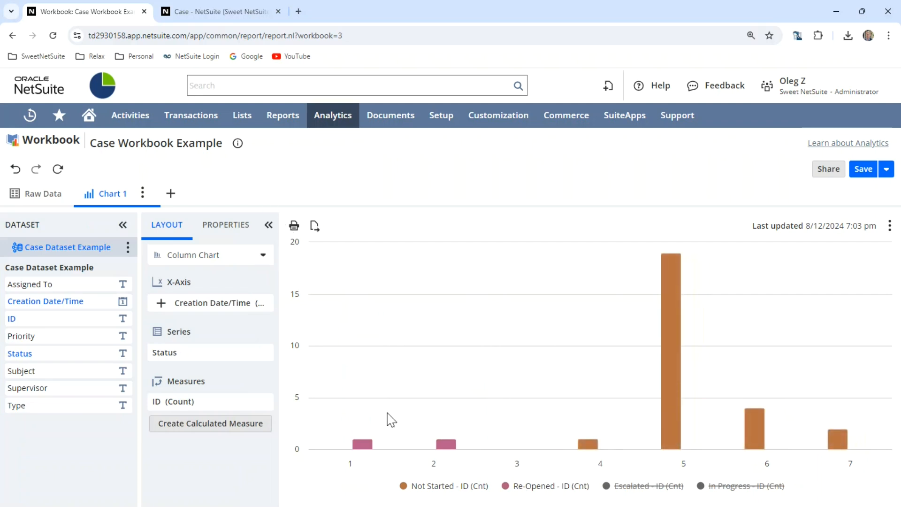
Rename the chart as Case Status per Month
double_click(115, 193)
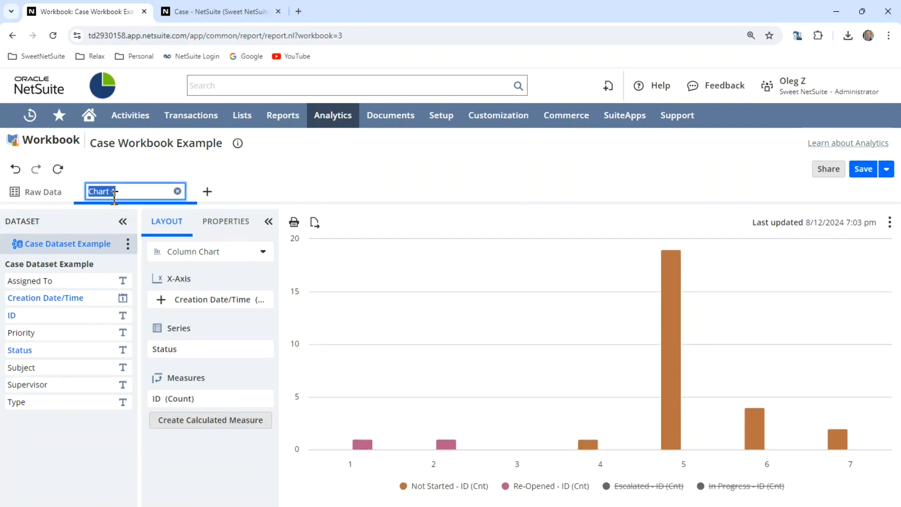
text(Case Status per Mot)
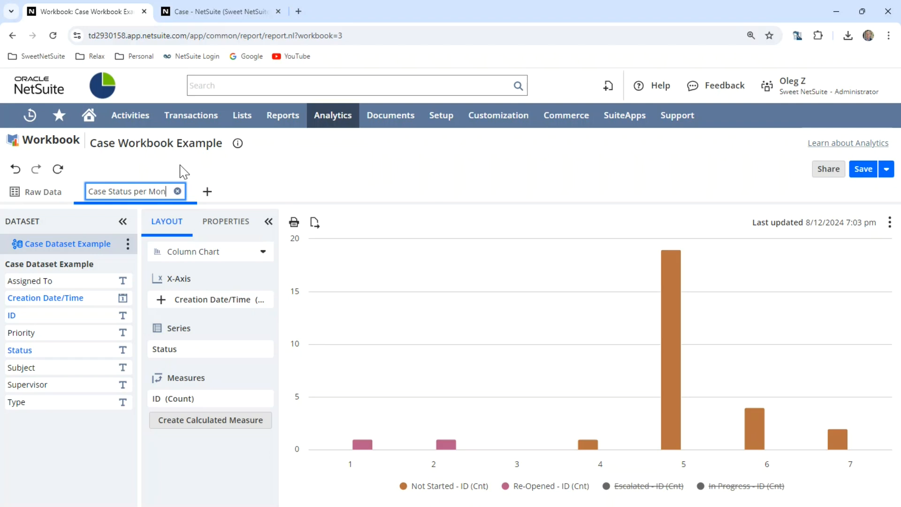
text(h)
key(Return)
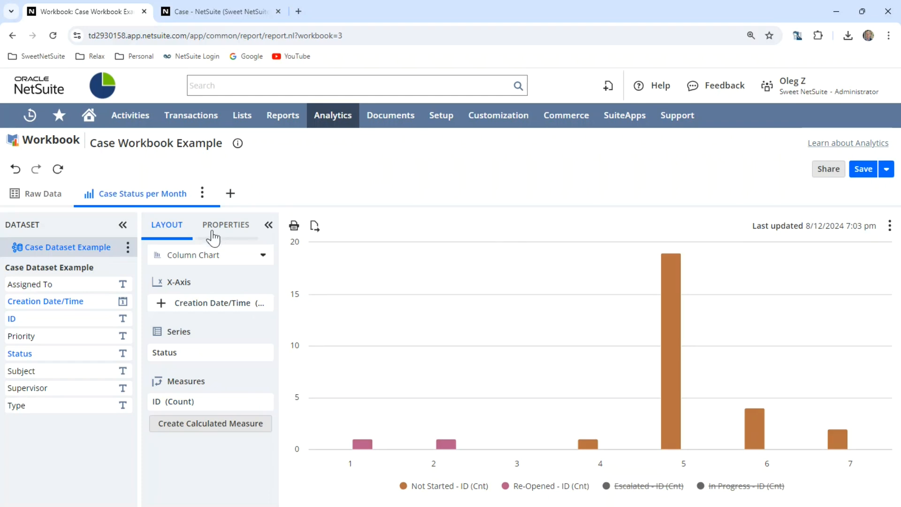
Add a pivot with Assigned To in Rows, Status in Columns and the count of ID in Measures, and refresh it
click(230, 193)
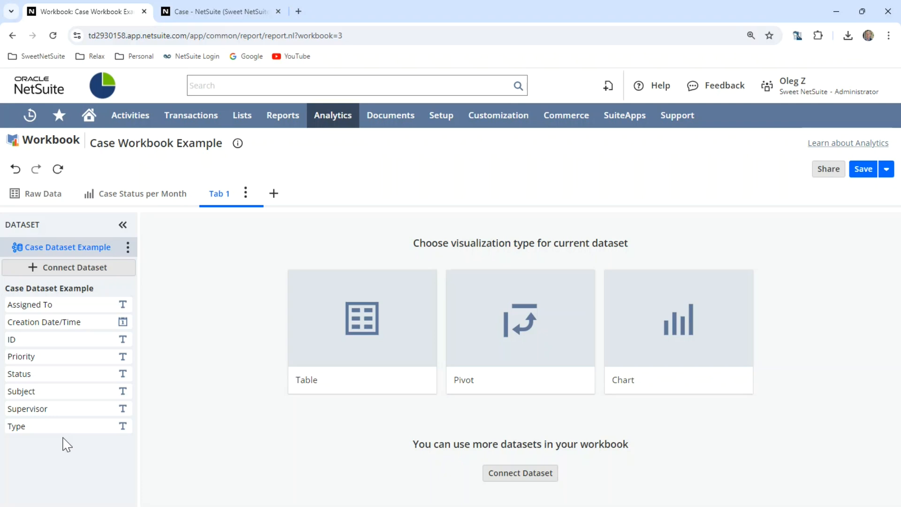
click(524, 320)
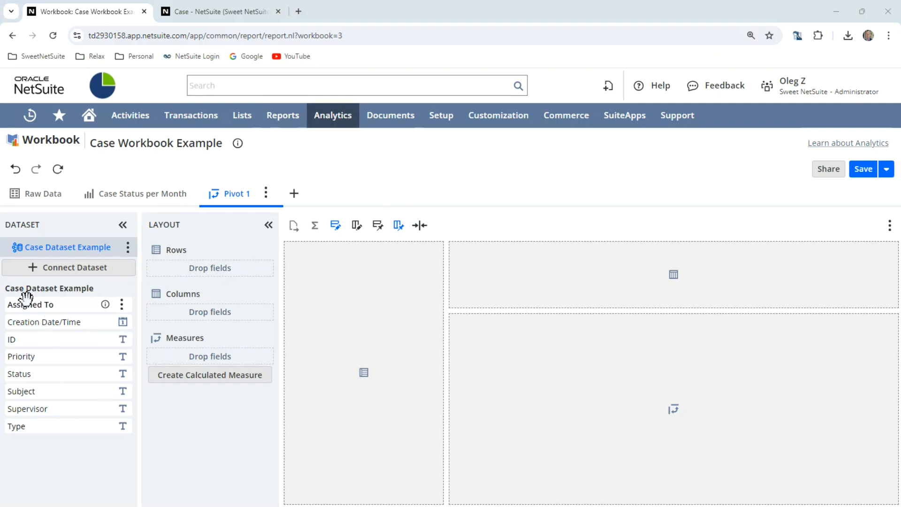
drag(27, 304, 161, 261)
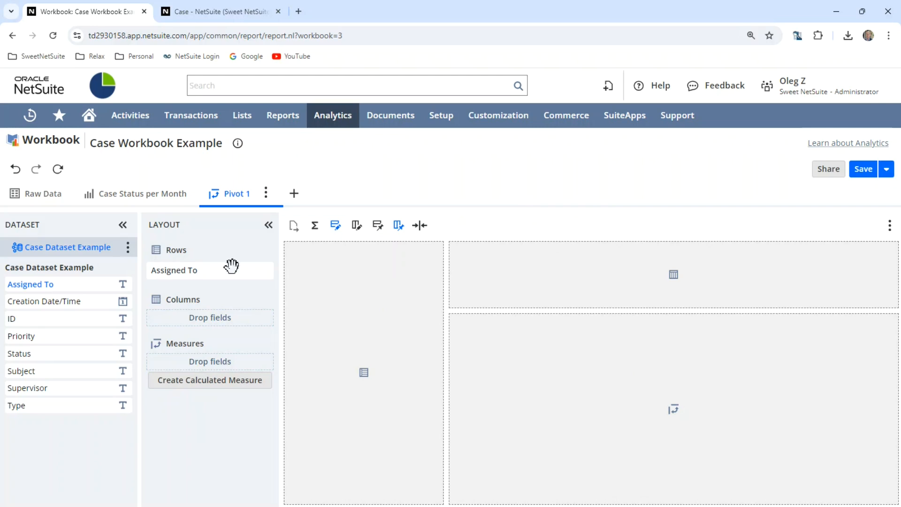
mouse_move(237, 273)
drag(43, 353, 166, 317)
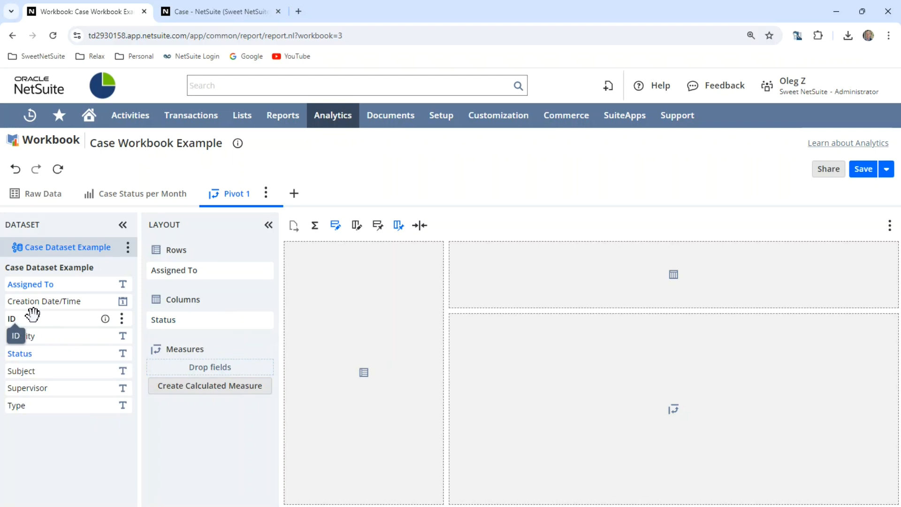
drag(32, 315, 158, 366)
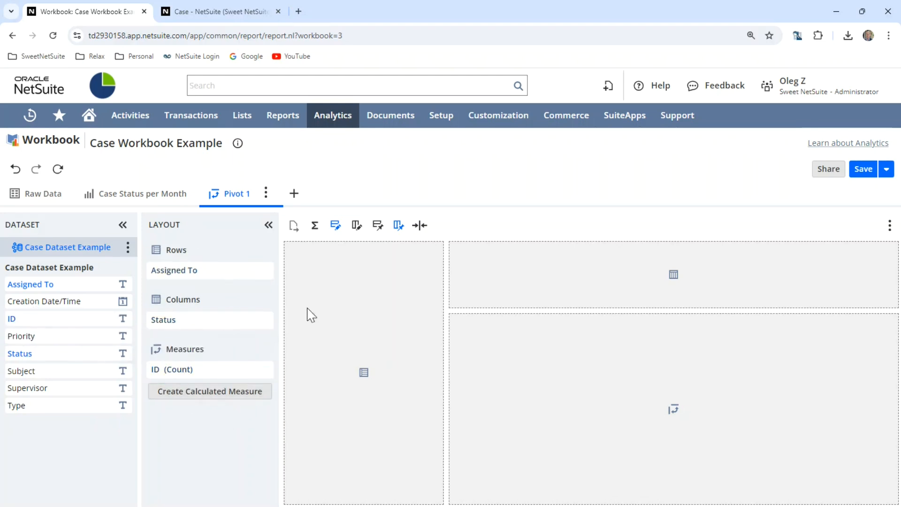
click(59, 177)
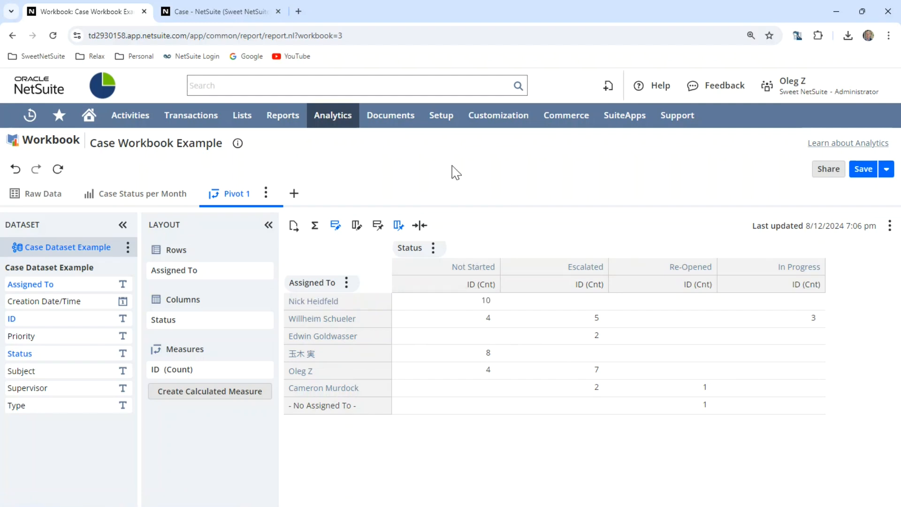
Set the pivot's row totaling individually, placing the Assigned To grand total at the bottom
click(314, 226)
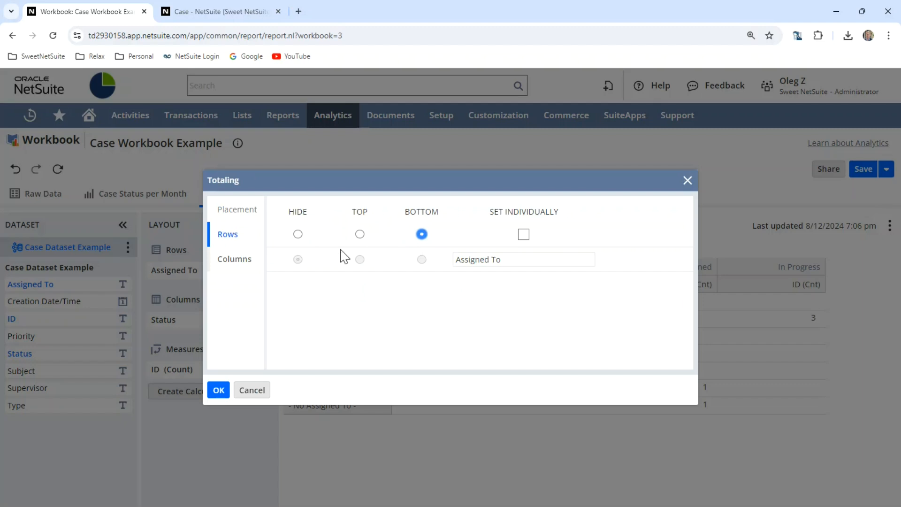
click(523, 234)
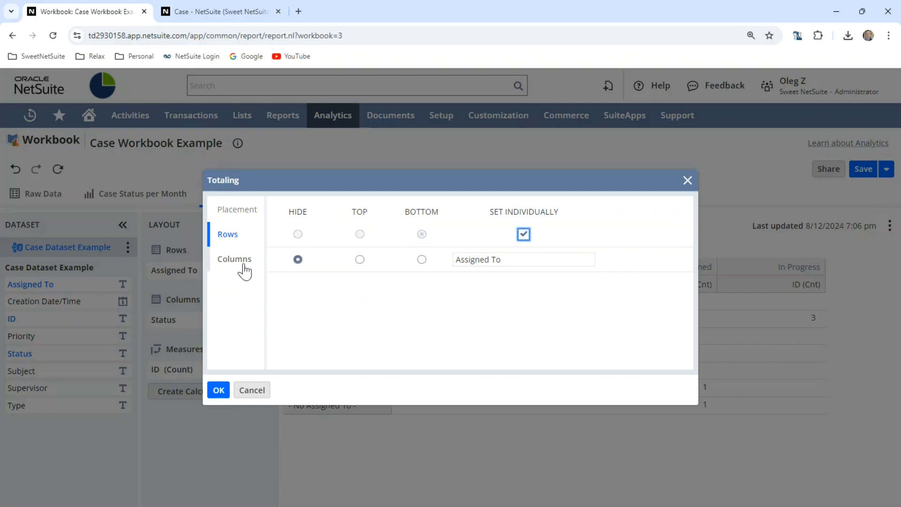
click(422, 260)
click(219, 391)
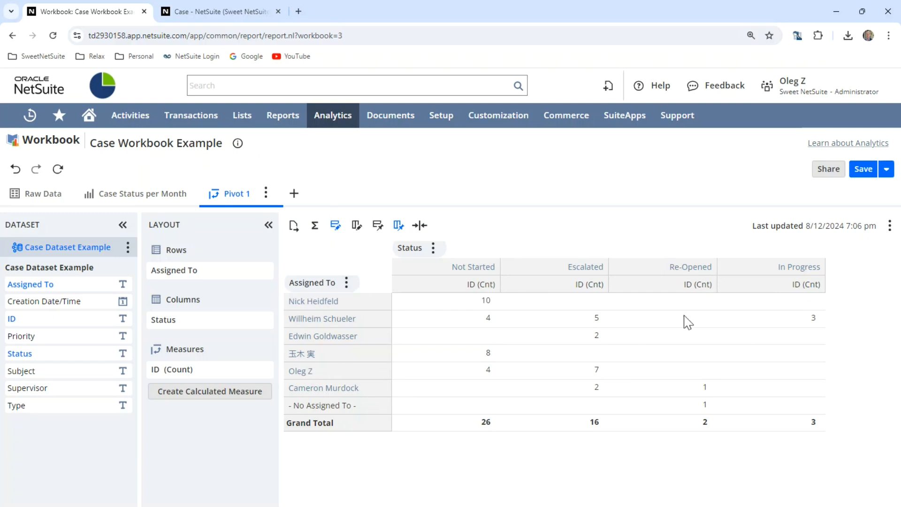
Turn on column totaling in the pivot so that each Assigned To row has a grand total across the statuses
click(315, 226)
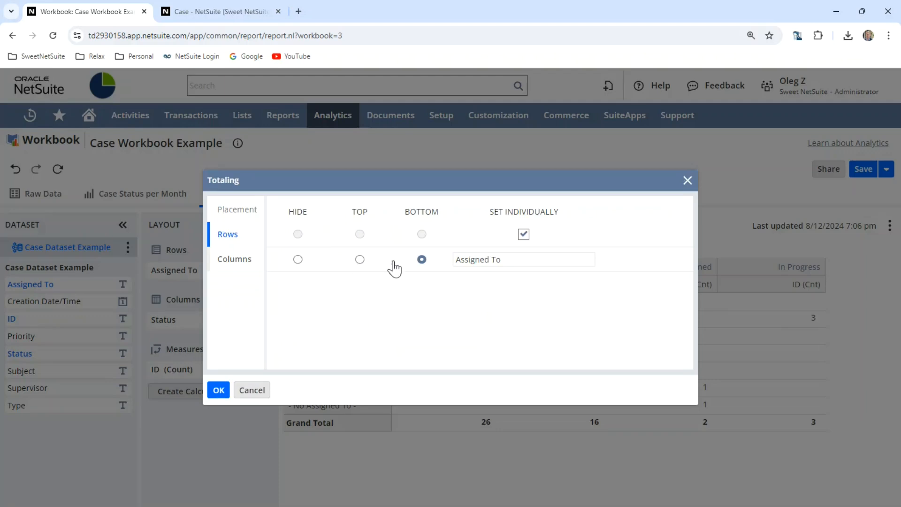
click(524, 234)
click(421, 235)
click(217, 390)
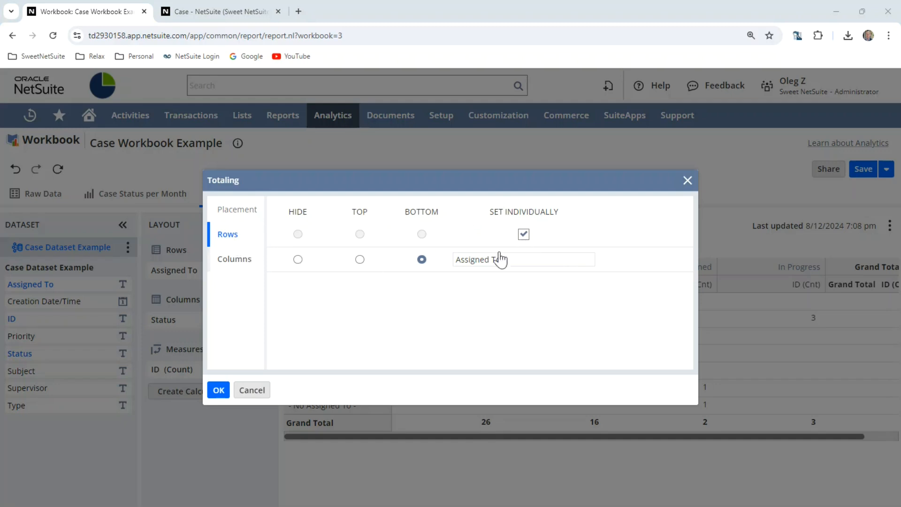
click(219, 390)
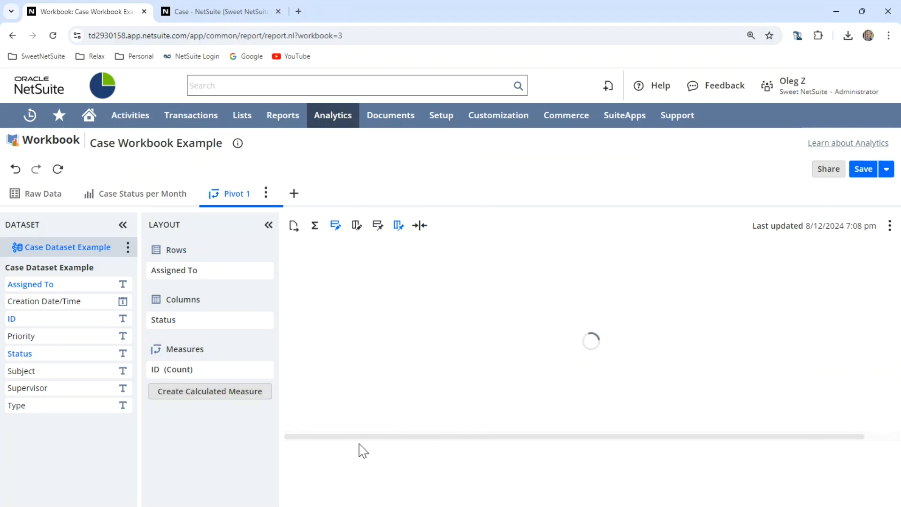
drag(358, 437, 438, 453)
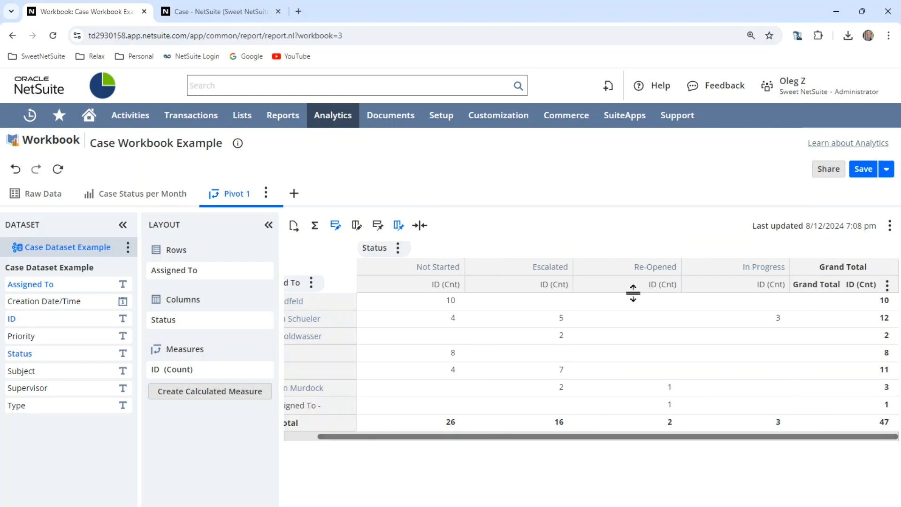
Collapse the pivot's Layout area and examine the case counts per assignee and status together with the grand totals
drag(639, 438, 449, 370)
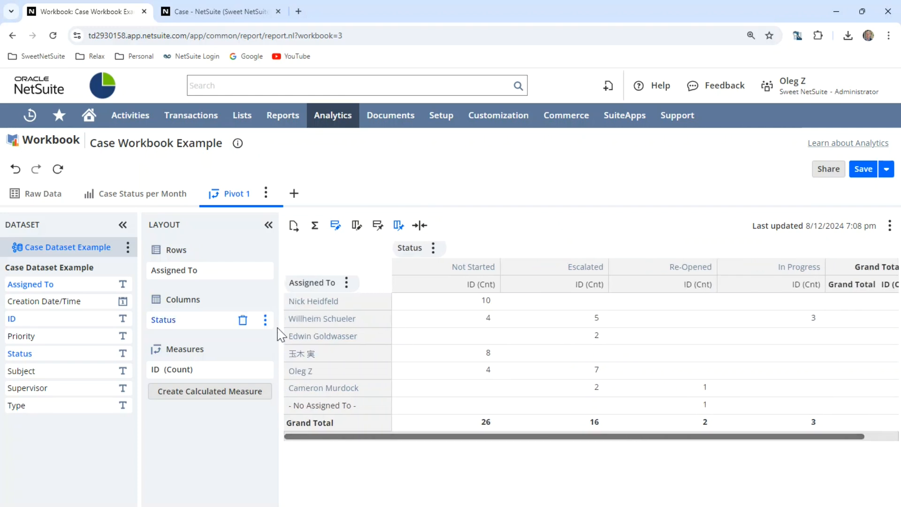
drag(568, 436, 649, 440)
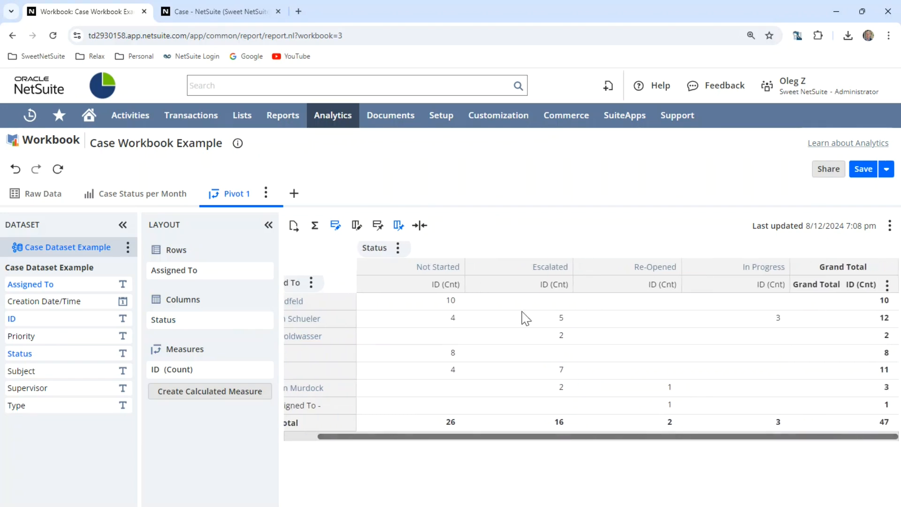
click(268, 225)
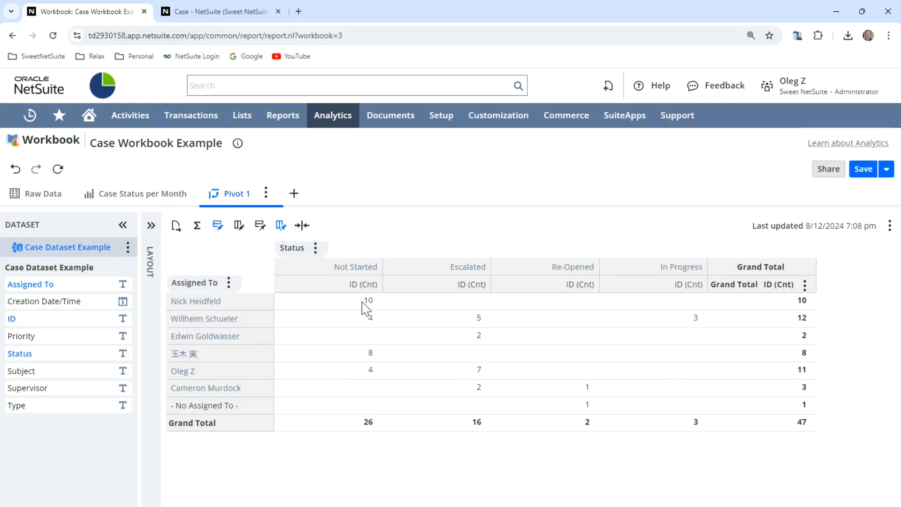
drag(366, 301, 379, 308)
drag(362, 376, 373, 373)
Rename the pivot as Status per Assignee
double_click(235, 192)
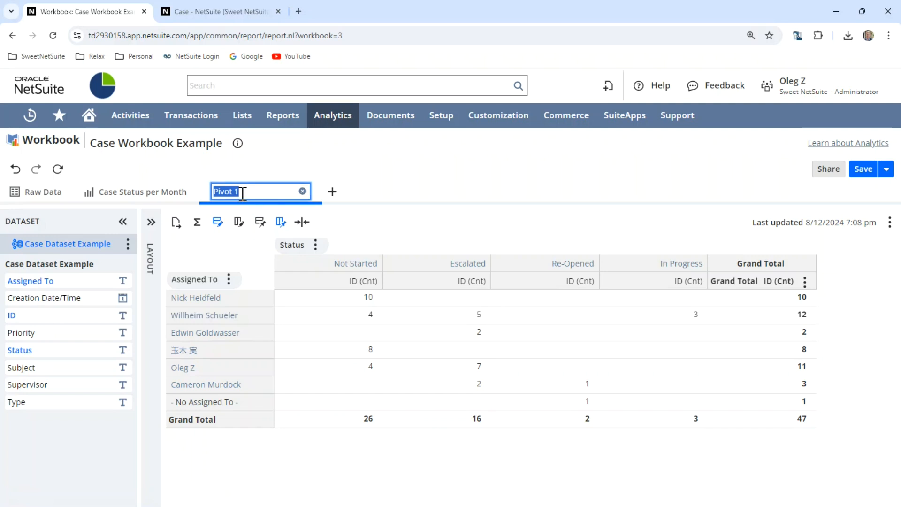
text(Status Per Assignee)
key(Return)
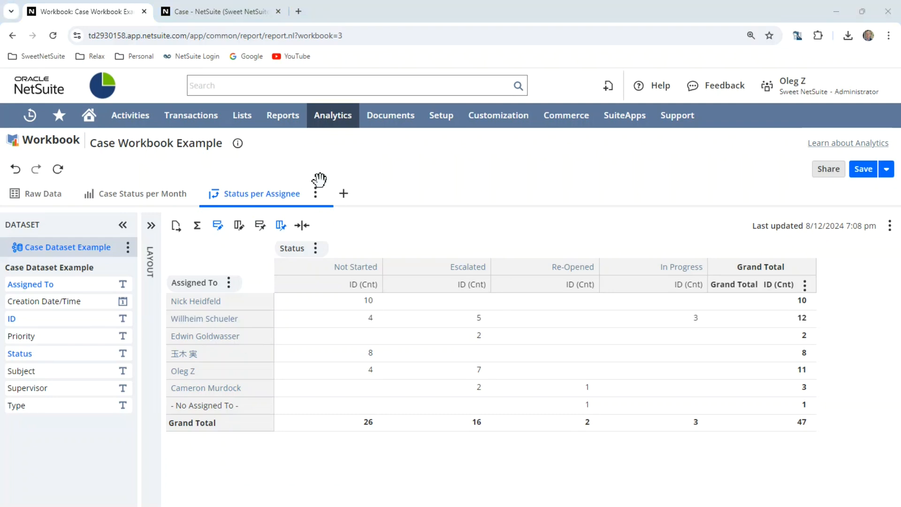
Add a second pivot with Assigned To, Priority and ID in Rows, and refresh it
click(344, 193)
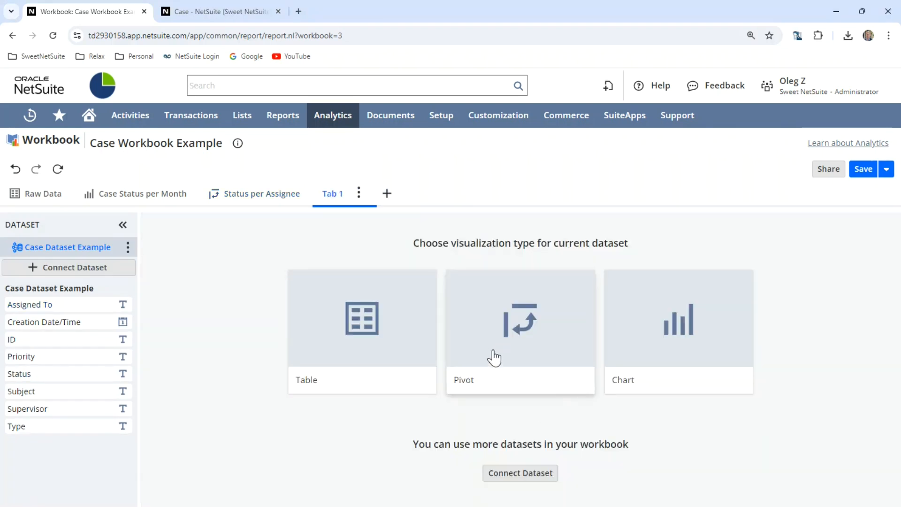
click(499, 347)
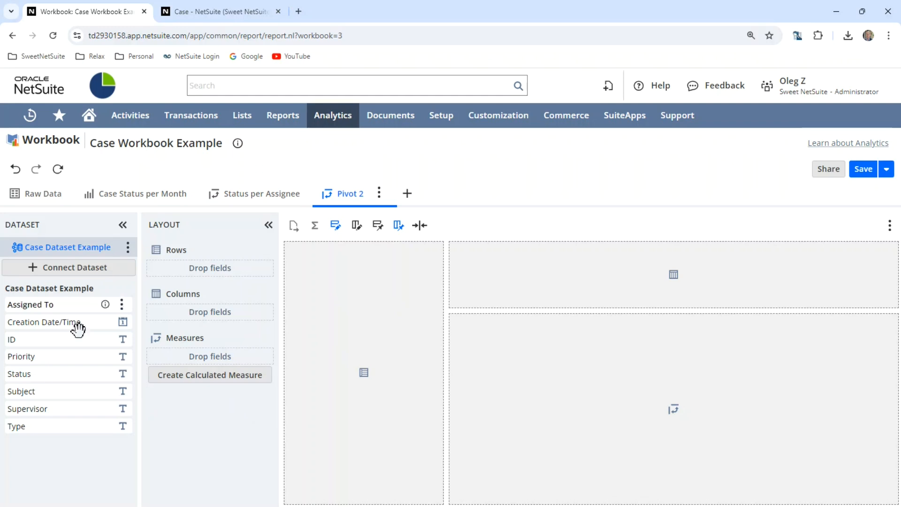
drag(52, 305, 172, 264)
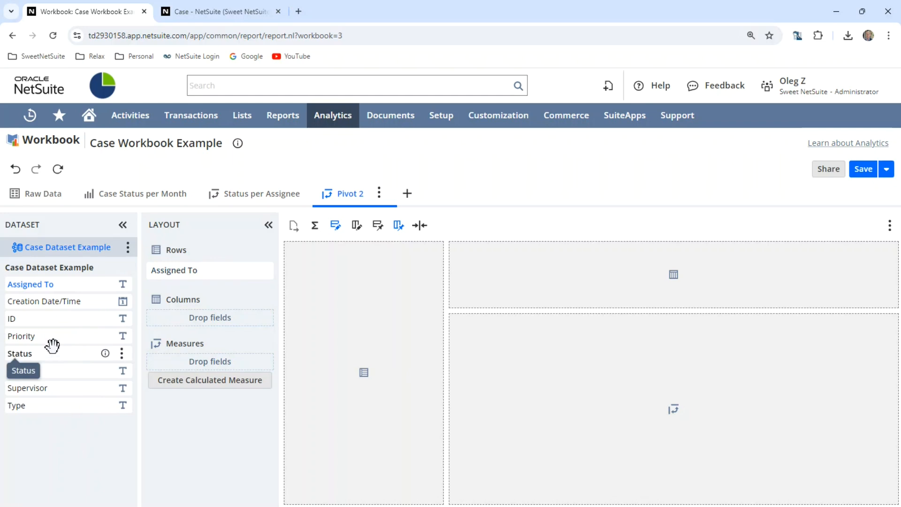
drag(56, 337, 202, 281)
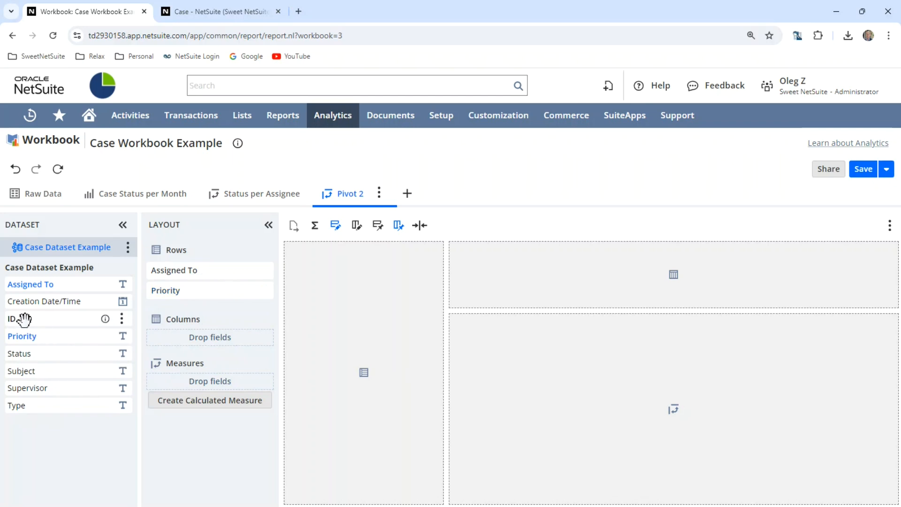
drag(22, 320, 163, 302)
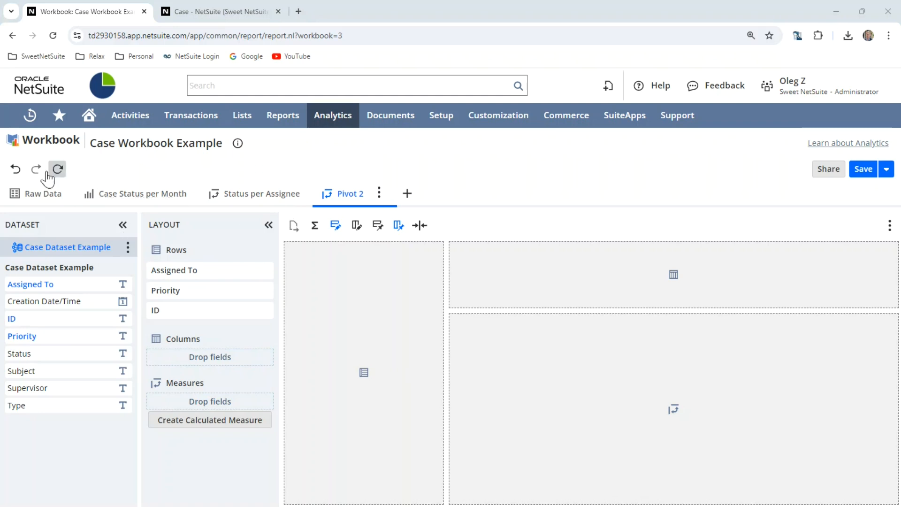
click(61, 173)
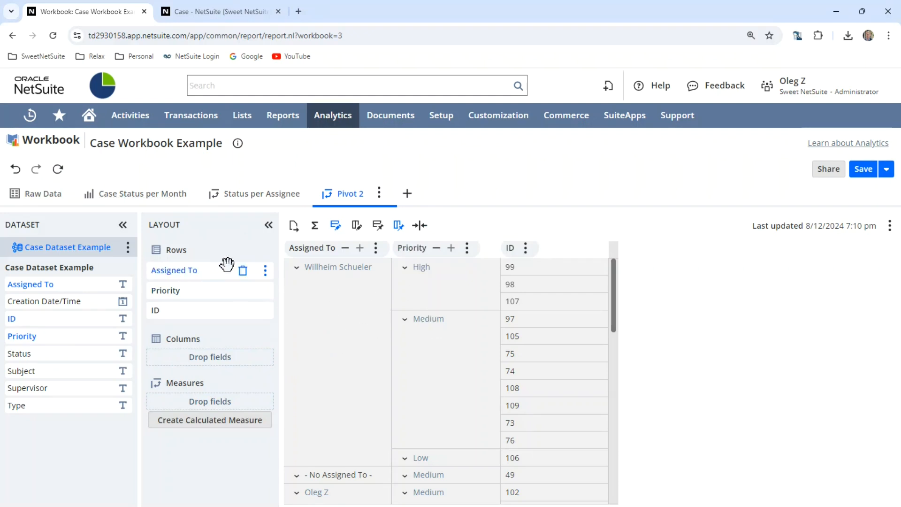
Collapse the named assignees' groups in the new pivot one by one, leaving the No Assigned To group expanded
click(296, 267)
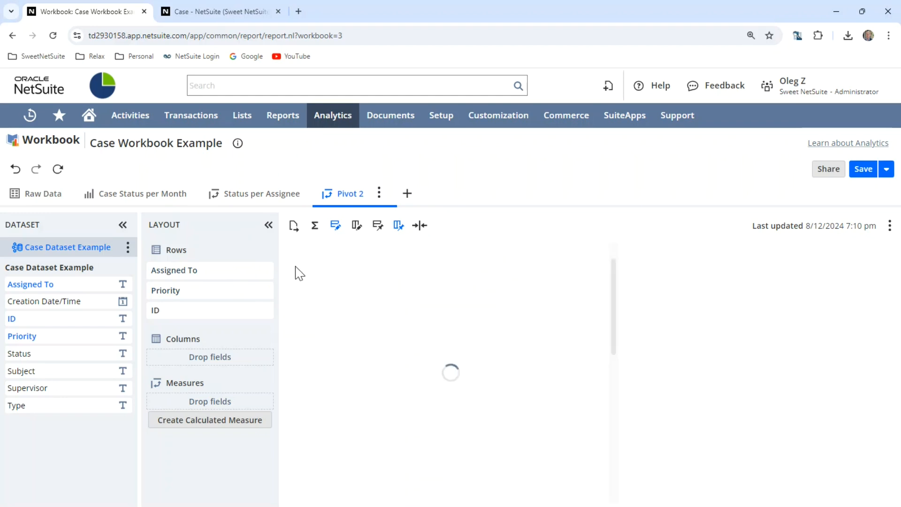
click(296, 301)
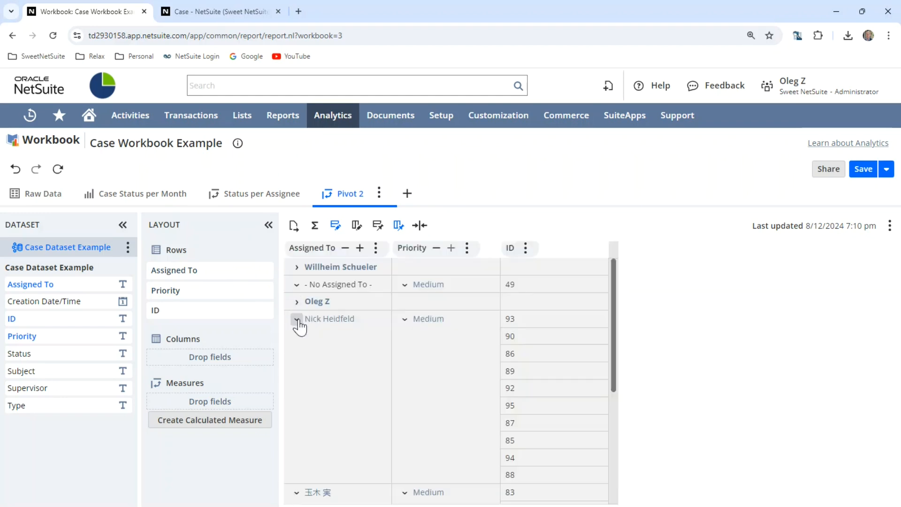
click(296, 319)
click(296, 336)
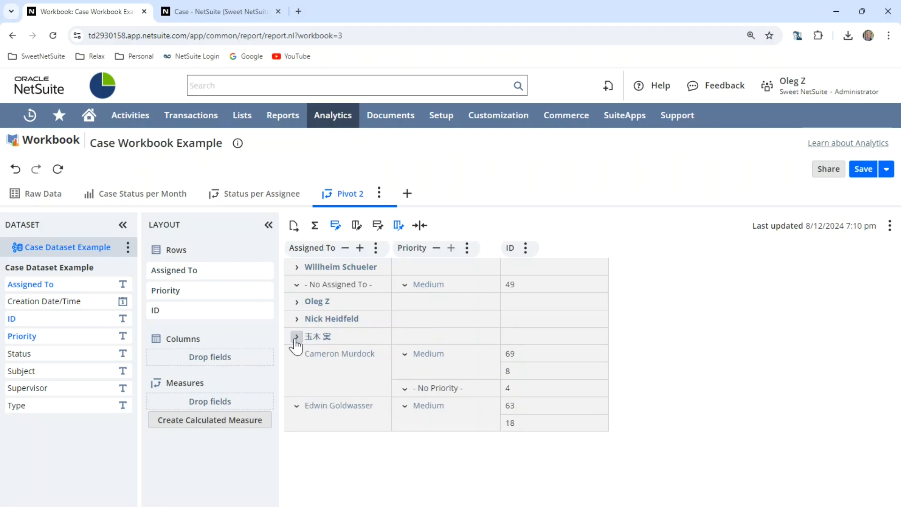
click(296, 354)
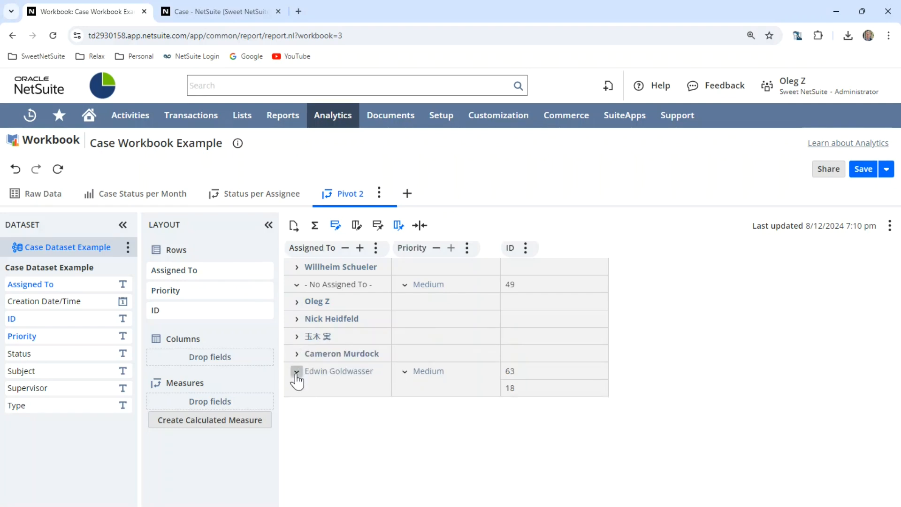
click(296, 371)
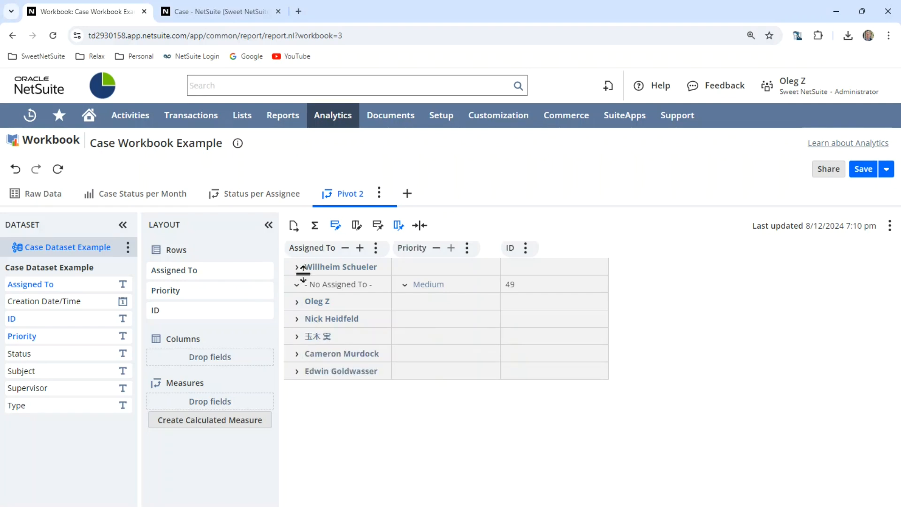
Expand all Assigned To groups at once and collapse all Priority groups so that the case IDs are hidden
click(360, 249)
click(346, 249)
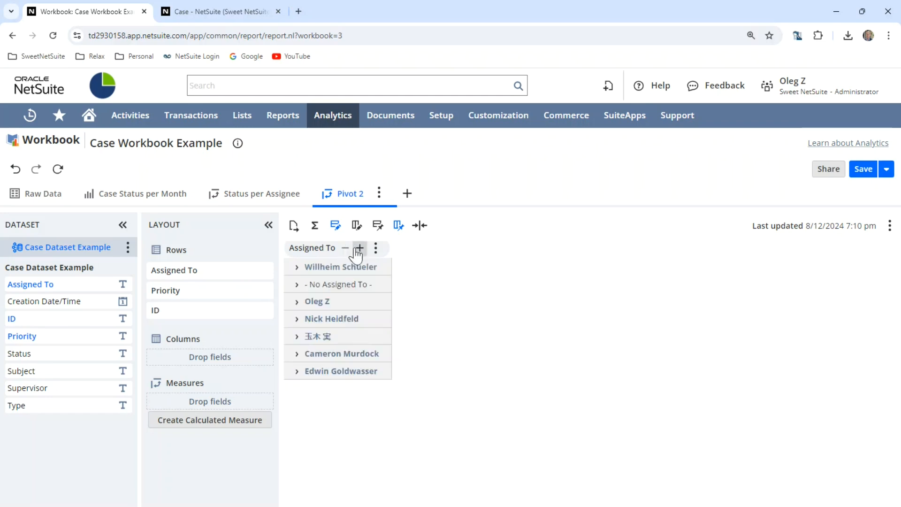
click(359, 249)
click(437, 247)
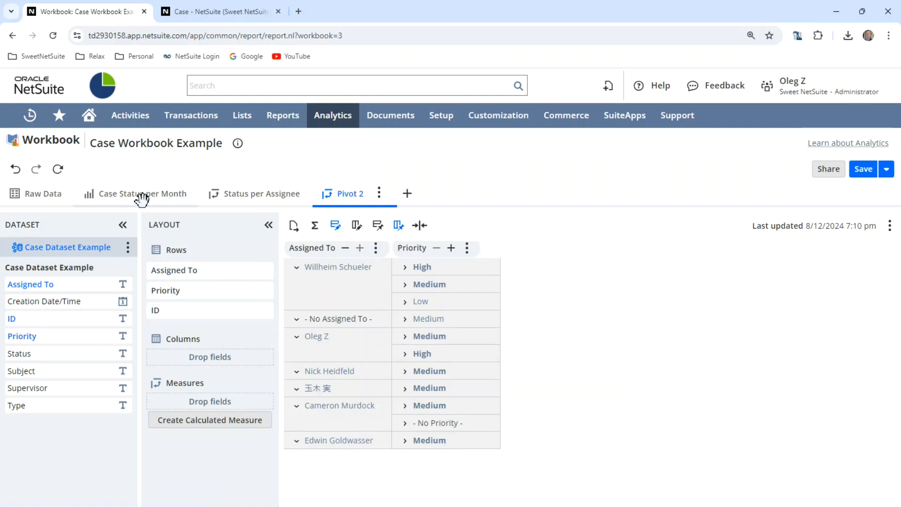
Compare with the Status per Assignee pivot and examine the case IDs under individual assignees' priorities, collapsing each group again
click(208, 201)
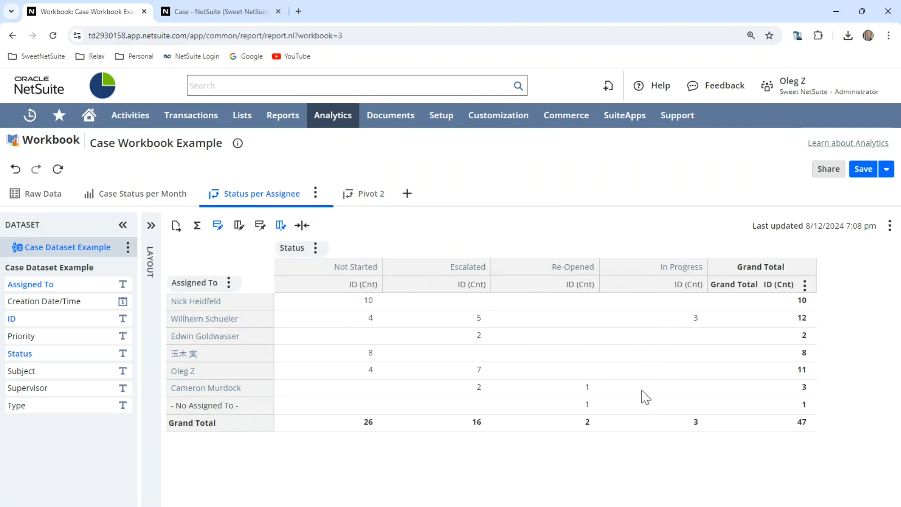
click(371, 193)
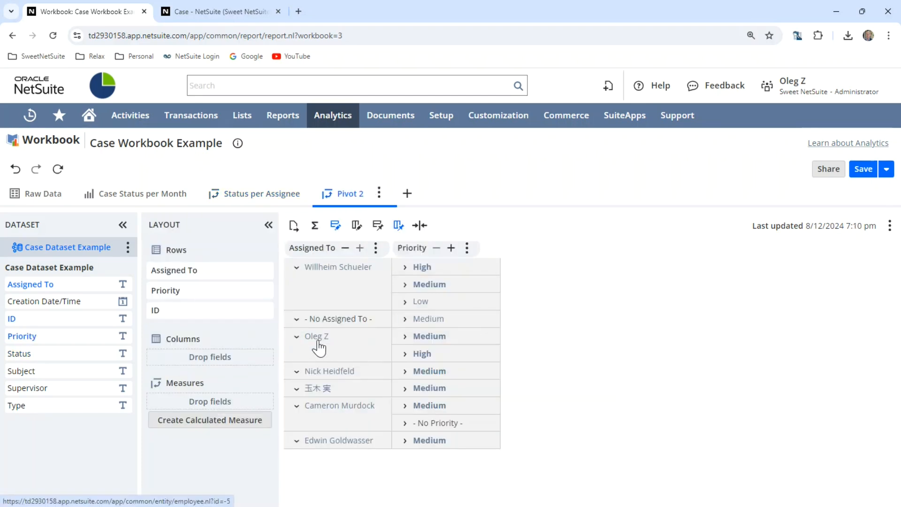
click(405, 337)
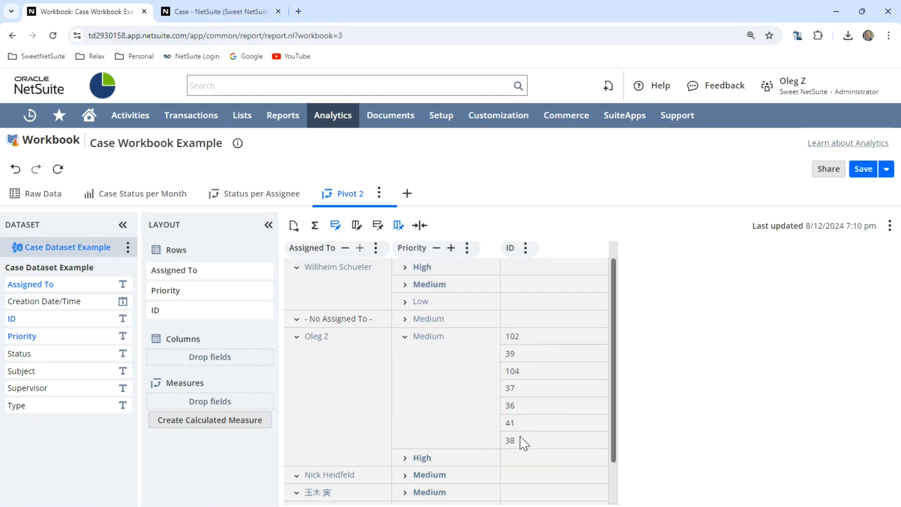
click(404, 338)
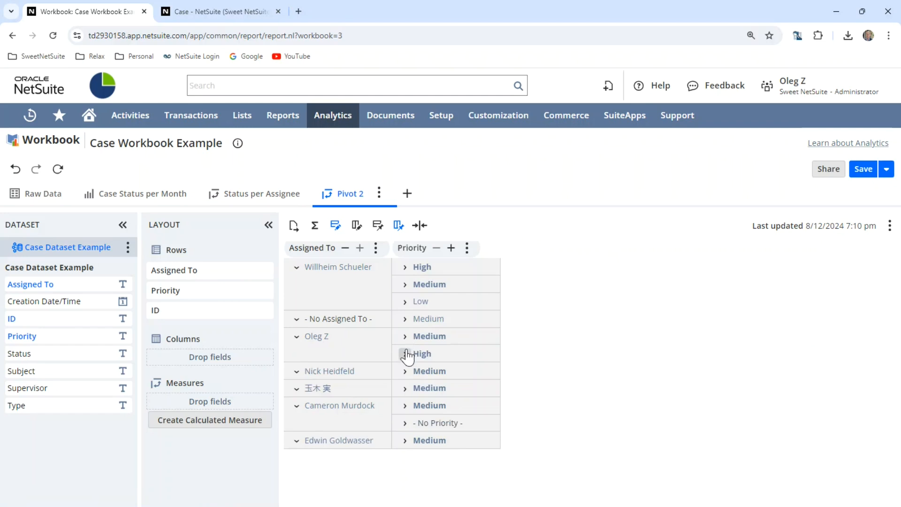
click(406, 355)
click(405, 355)
click(296, 371)
click(297, 371)
click(403, 371)
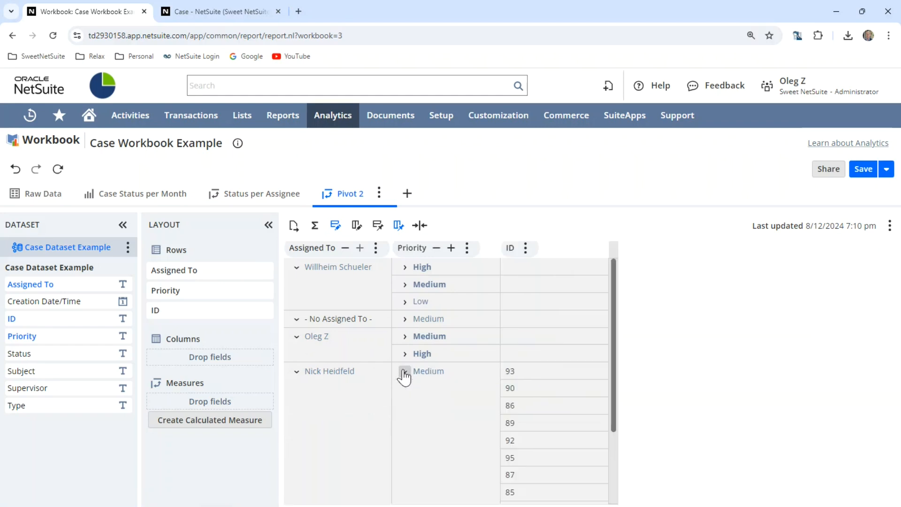
click(404, 372)
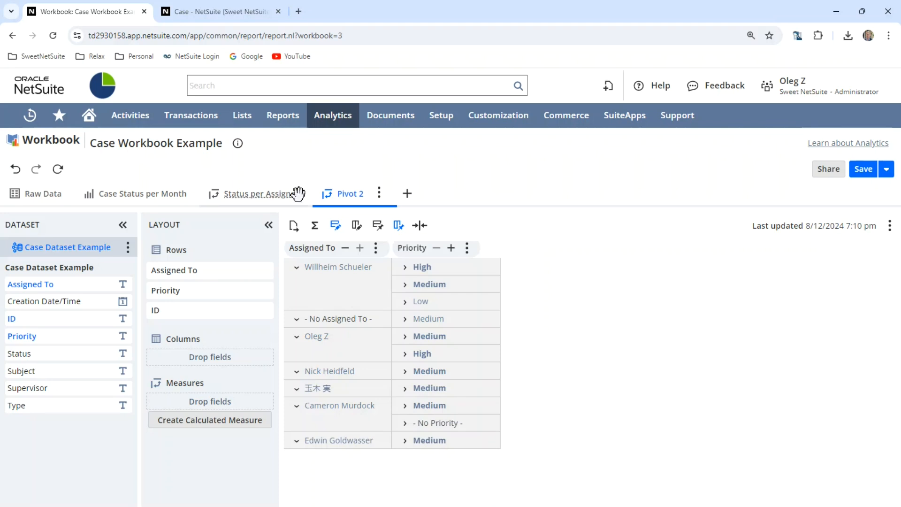
Rename the second pivot as Priority per Assignee
double_click(347, 193)
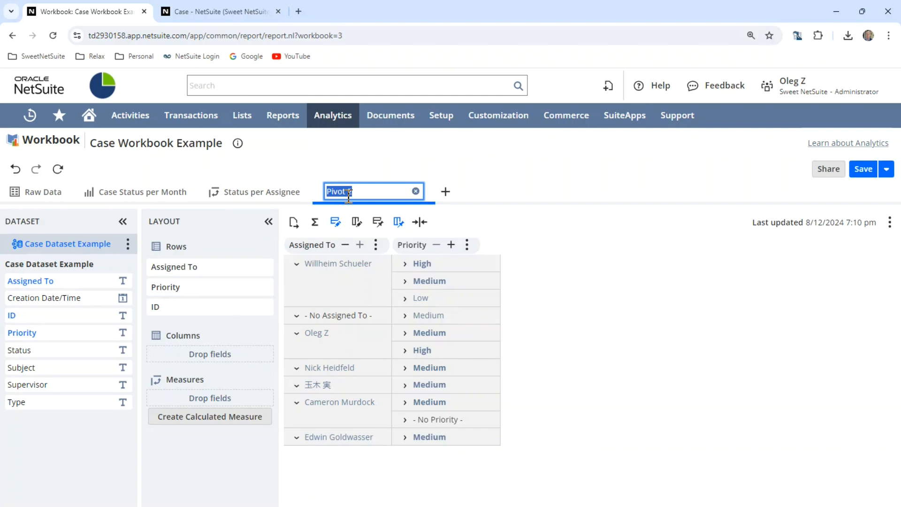
text(Priority per Assignee)
key(Return)
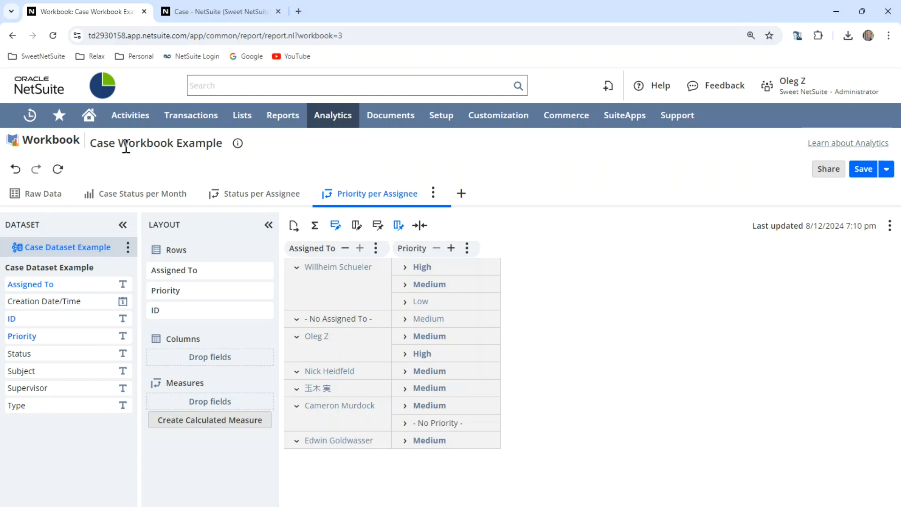
Open Case Dataset Example from the workbook's Raw Data table, check its Status filter and delete the "Status none of Closed" criterion
click(47, 194)
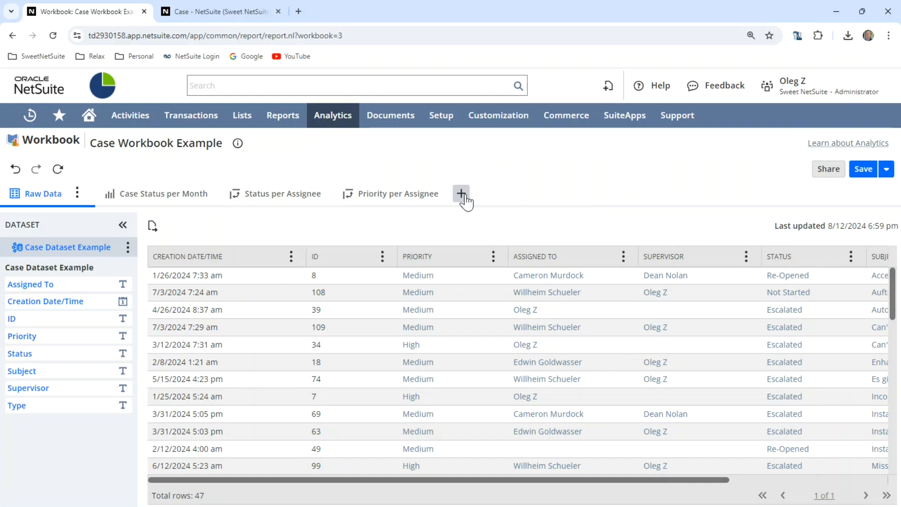
click(128, 247)
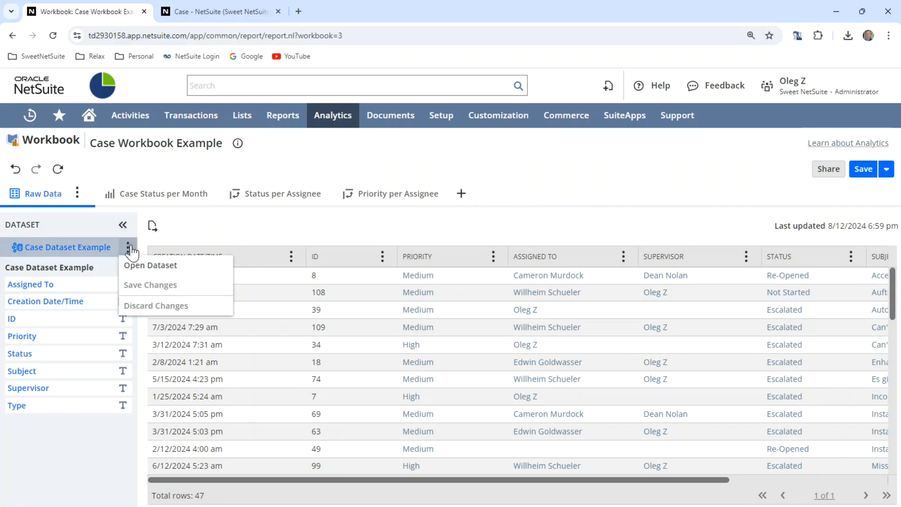
click(147, 267)
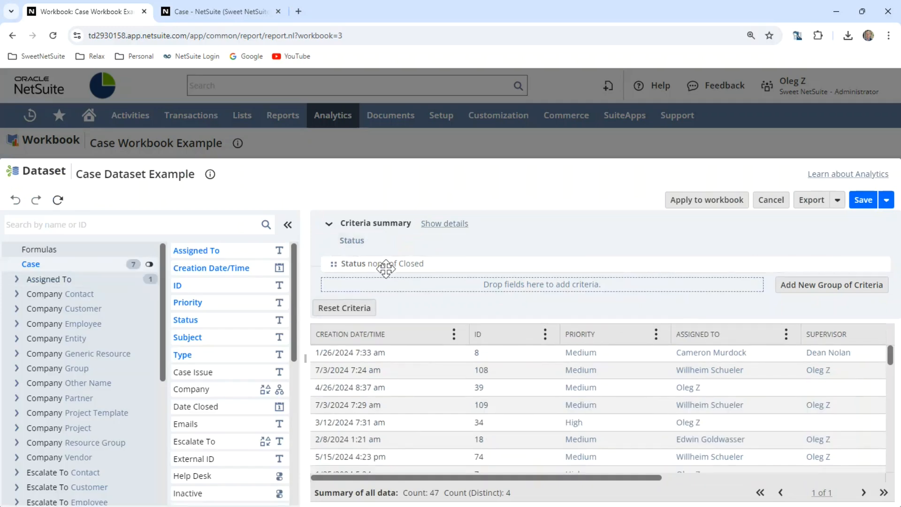
click(545, 265)
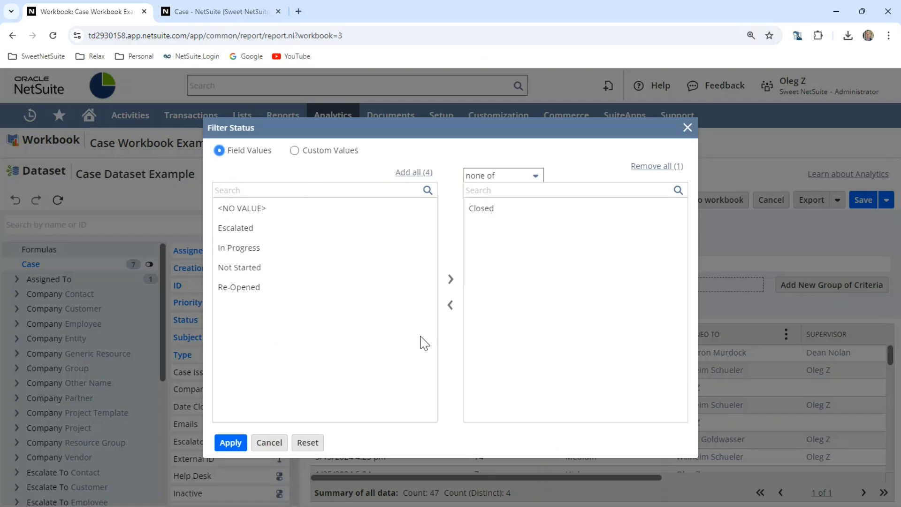
click(269, 443)
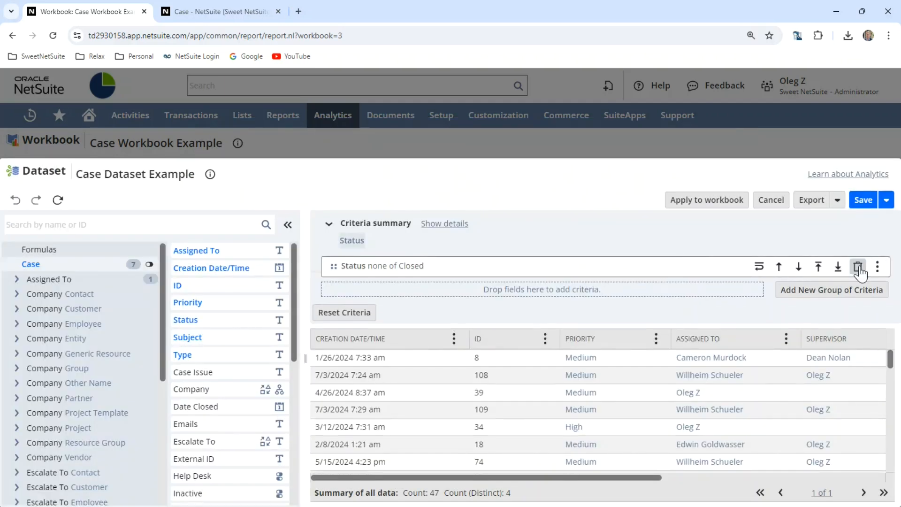
click(859, 266)
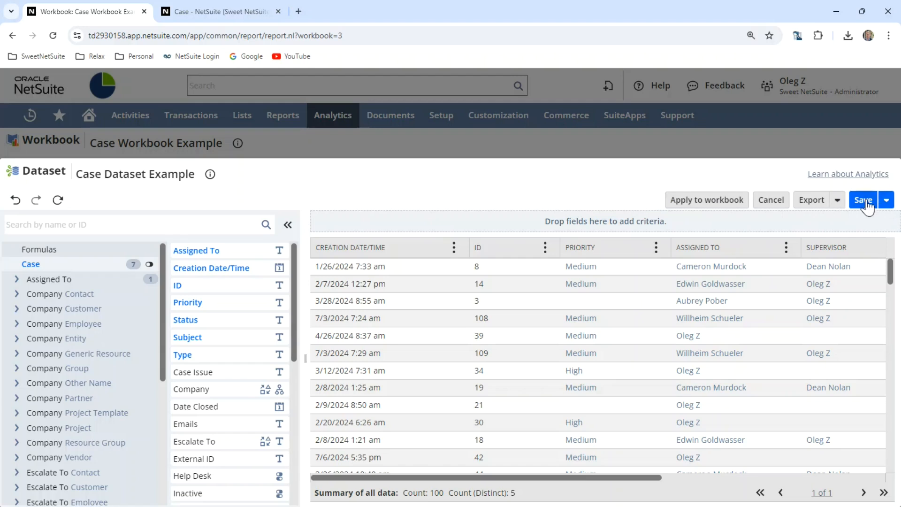
Apply the dataset changes to the workbook and refresh the Raw Data table and the Case Status per Month chart
click(703, 202)
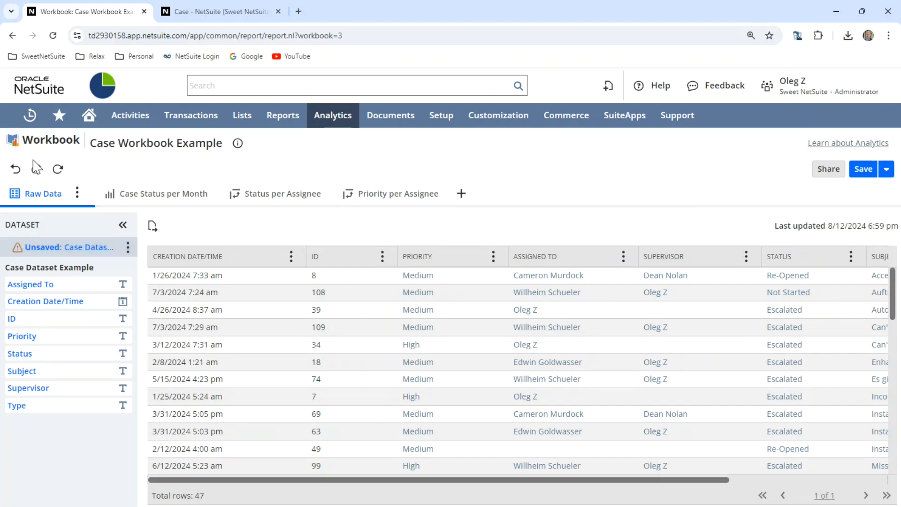
click(57, 169)
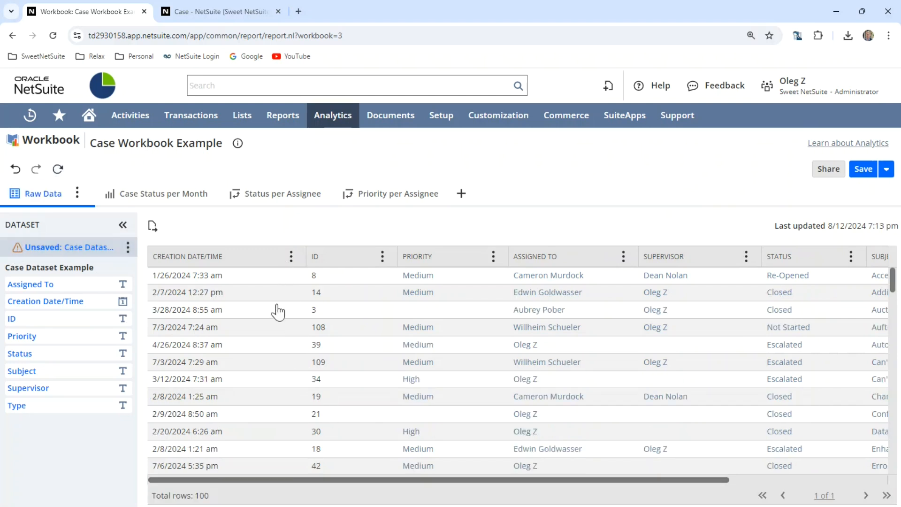
click(165, 193)
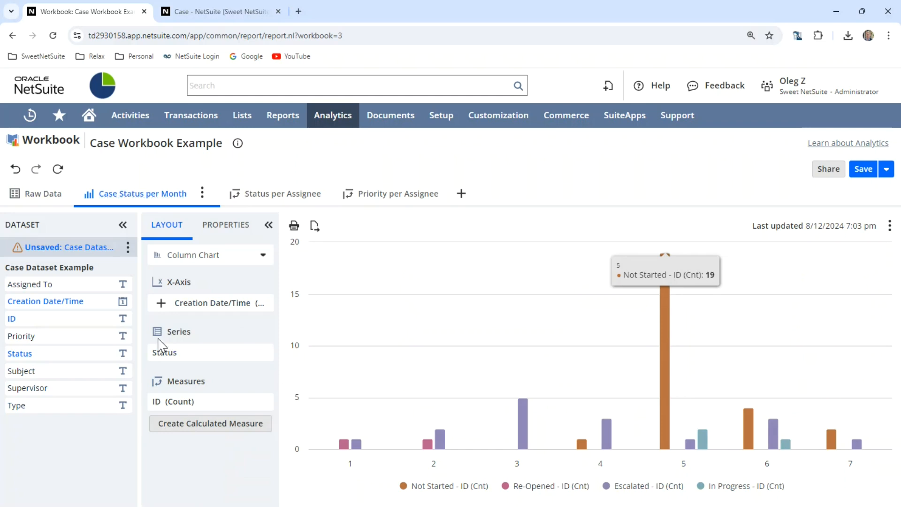
click(58, 170)
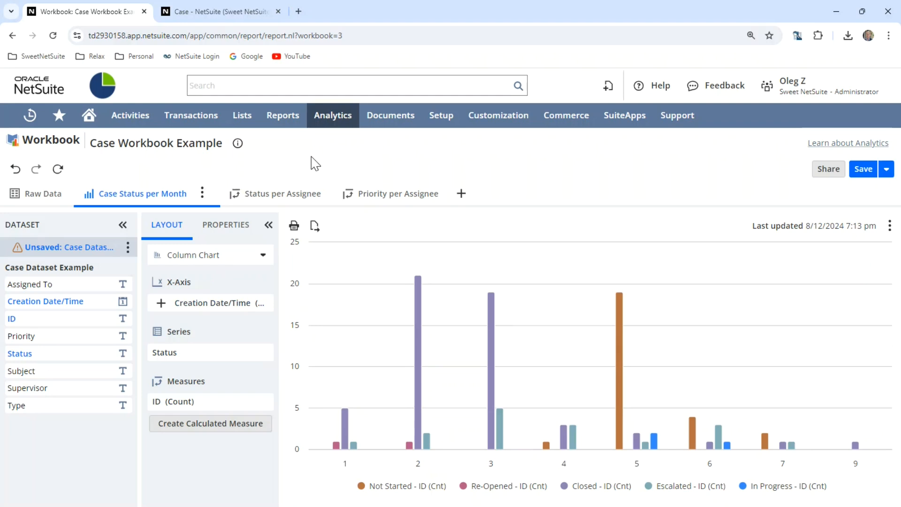
Filter the chart's Status series to none of Closed and refresh the Case Status per Month chart
mouse_move(491, 321)
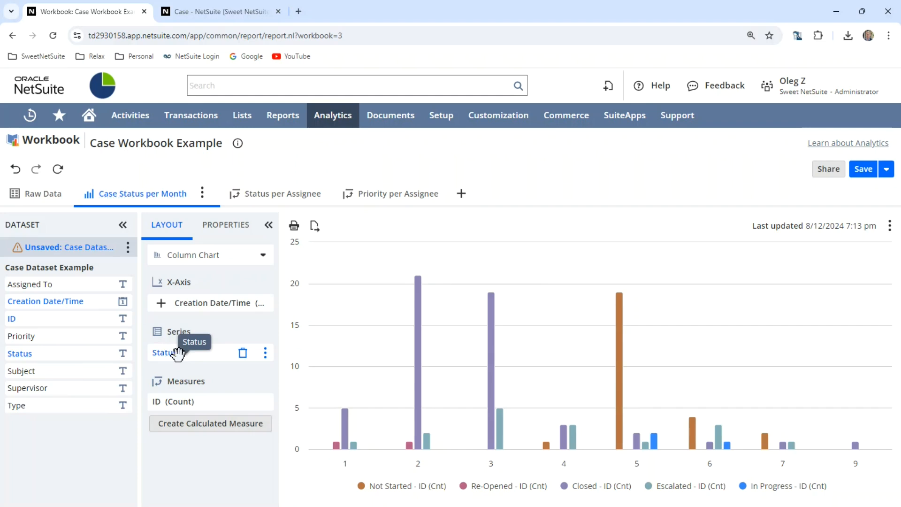
click(266, 353)
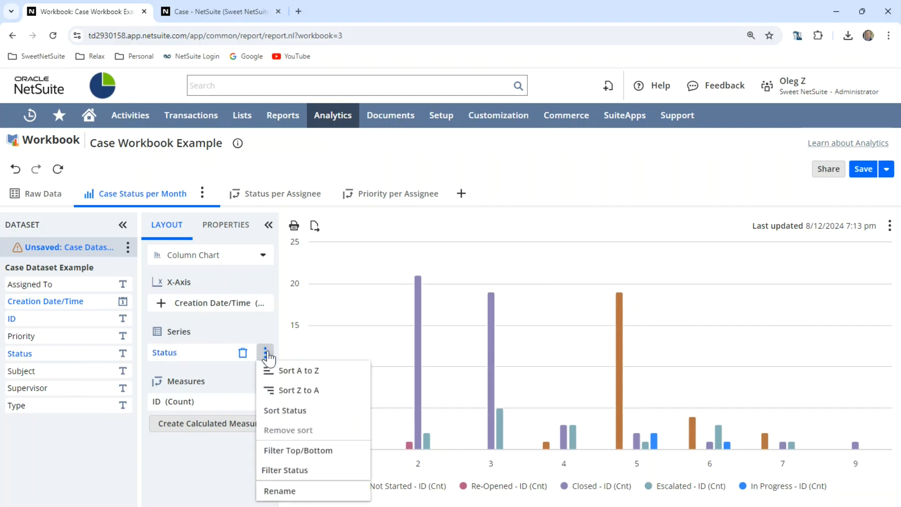
click(284, 471)
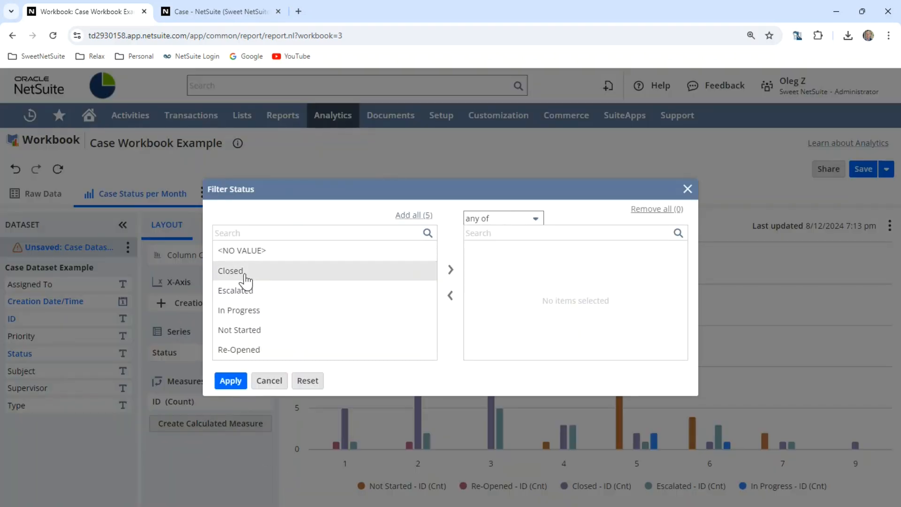
click(251, 272)
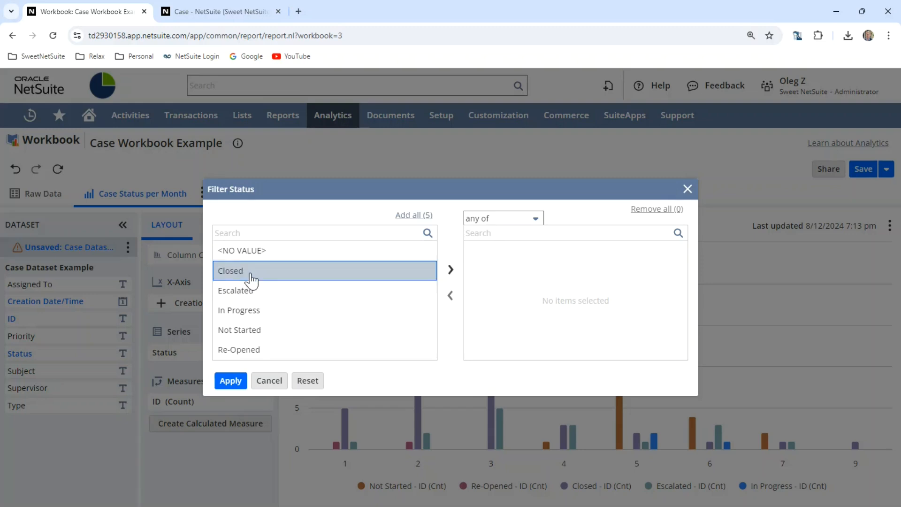
click(451, 270)
click(509, 229)
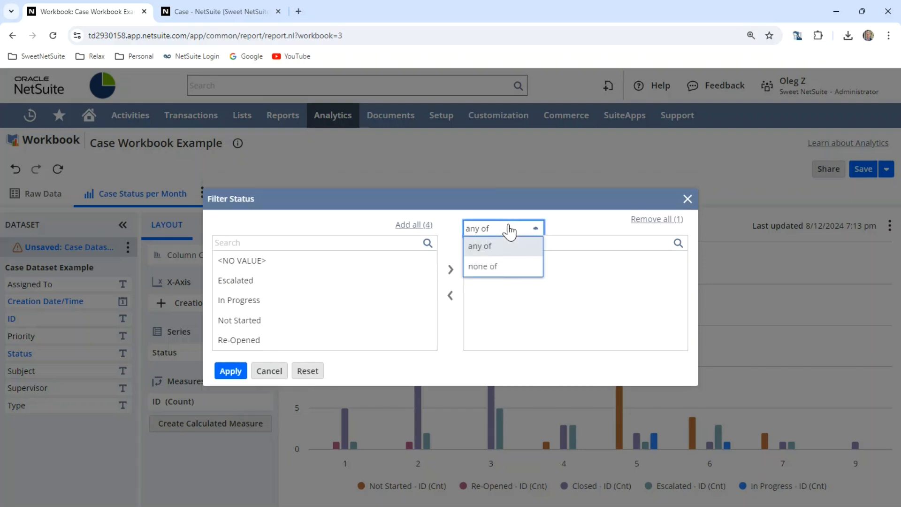
click(497, 267)
click(230, 372)
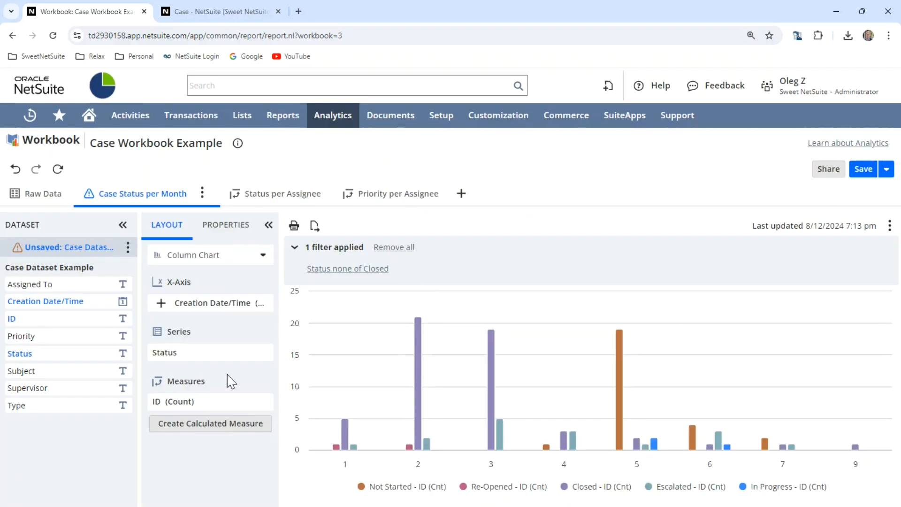
click(58, 169)
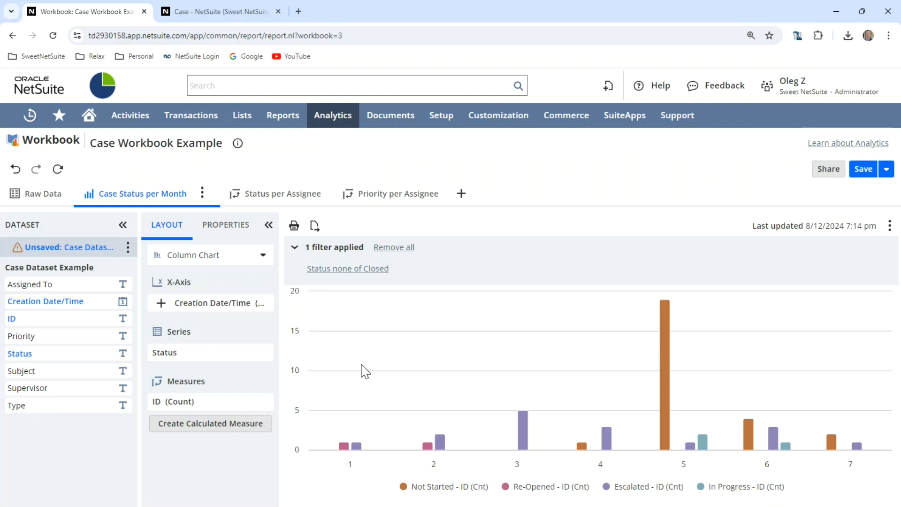
Add a new workbook tab, then insert Date Closed after Creation Date/Time in the case dataset and apply it to the workbook
click(461, 194)
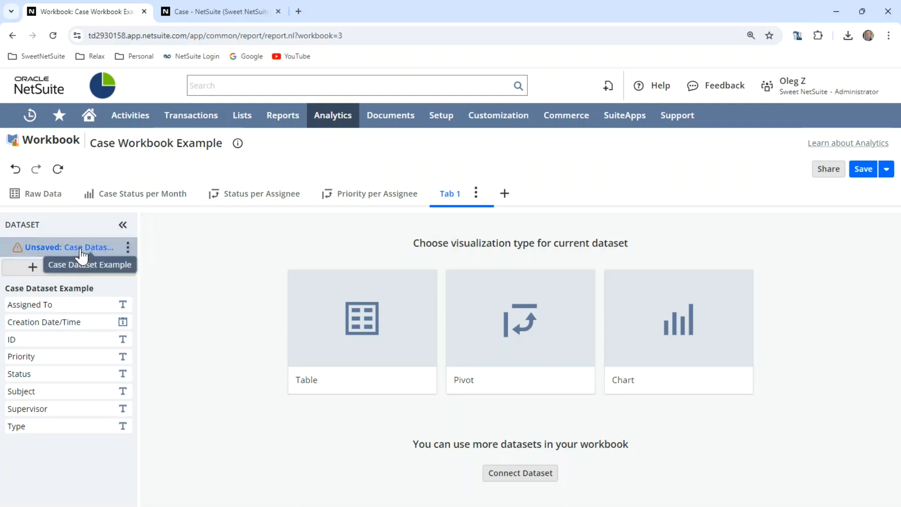
click(128, 246)
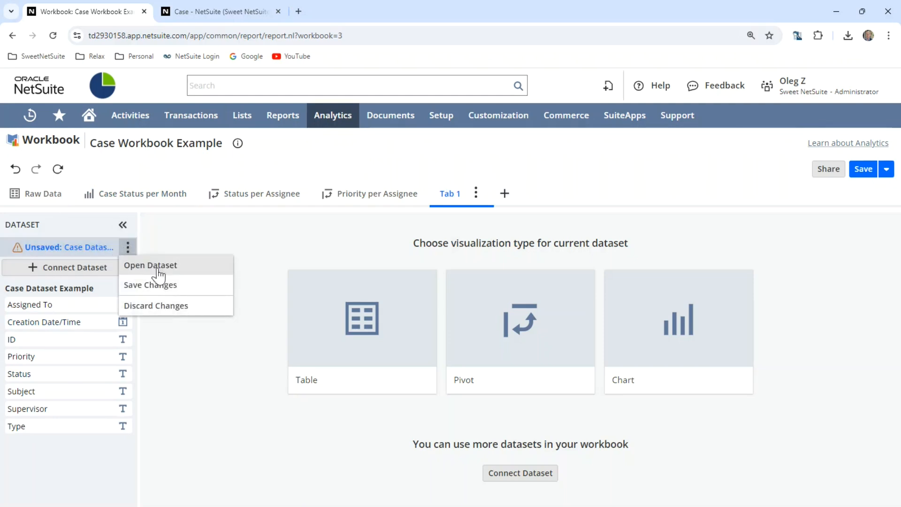
click(175, 271)
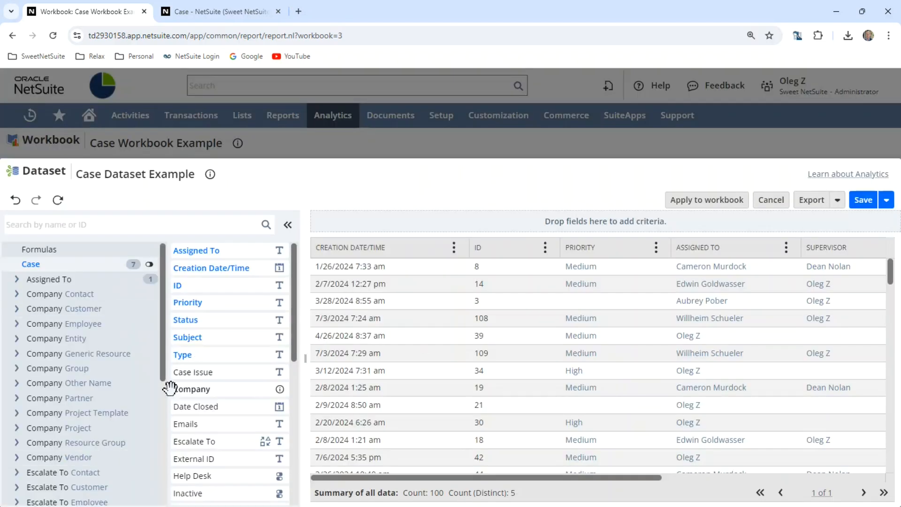
drag(220, 406, 457, 272)
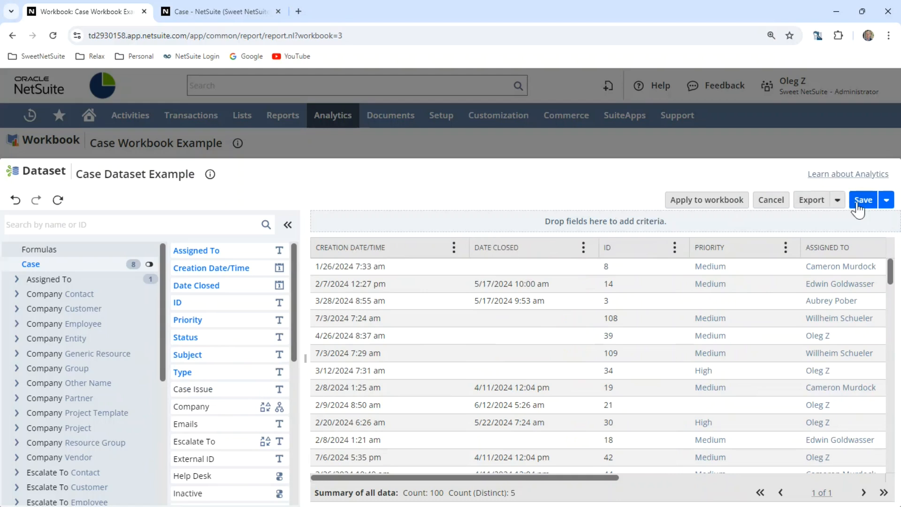
click(712, 206)
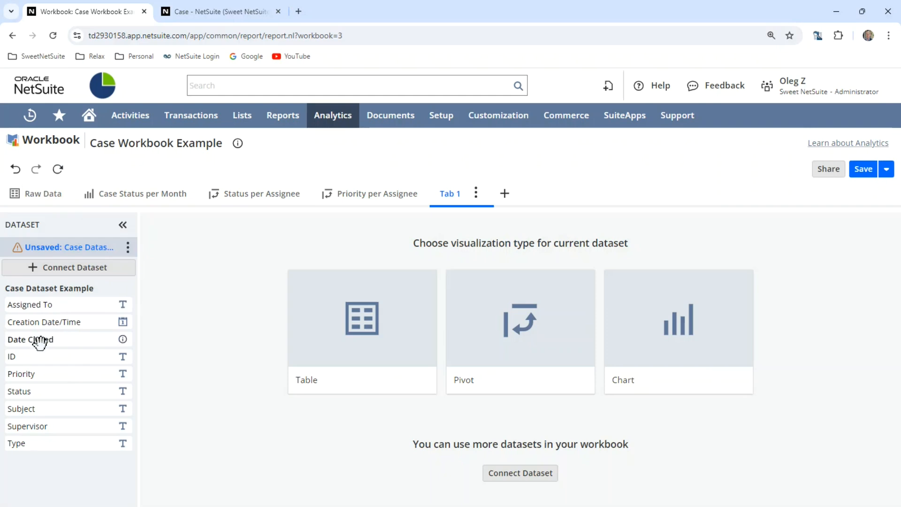
Create a chart on the new tab with Date Closed on the X-axis, grouped by Month
click(662, 332)
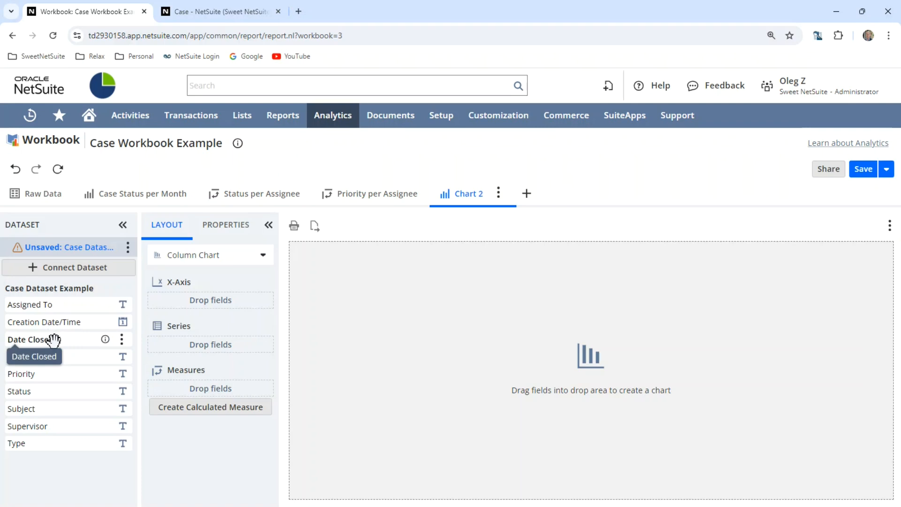
drag(43, 341, 177, 295)
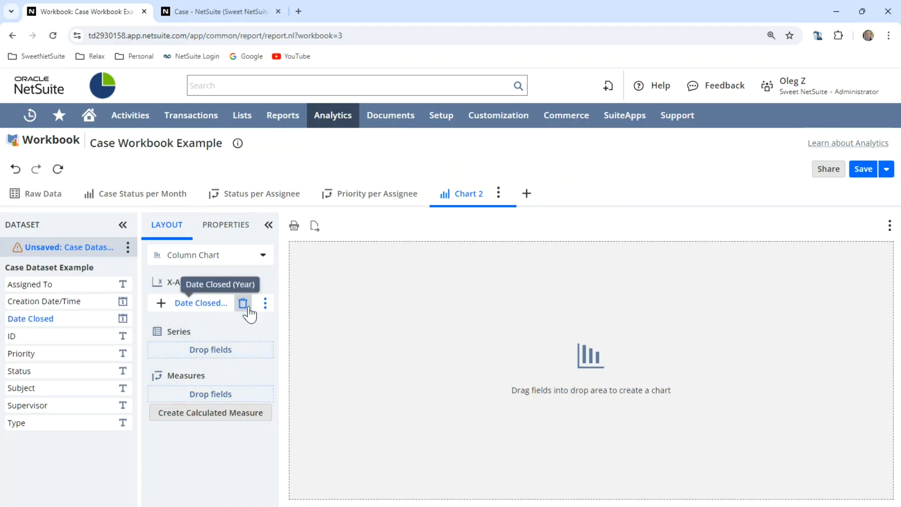
click(265, 303)
scroll(286, 277, down, 1)
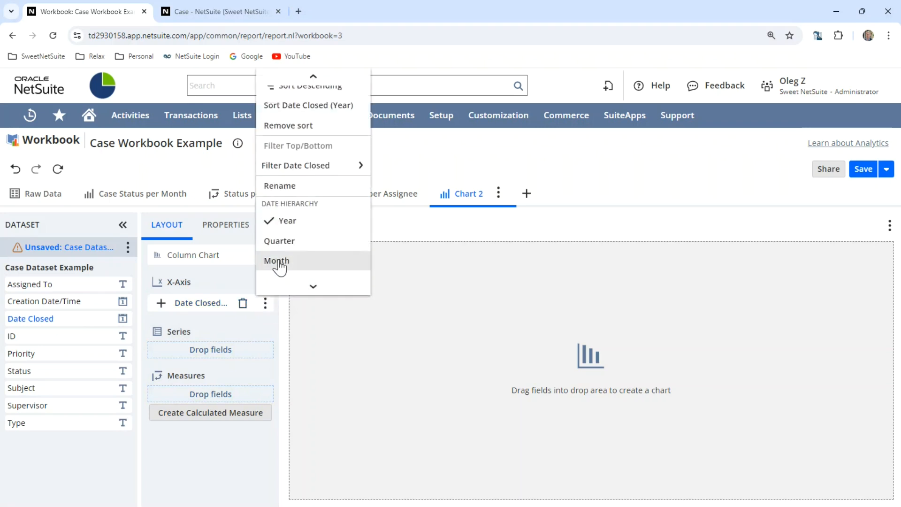
click(279, 262)
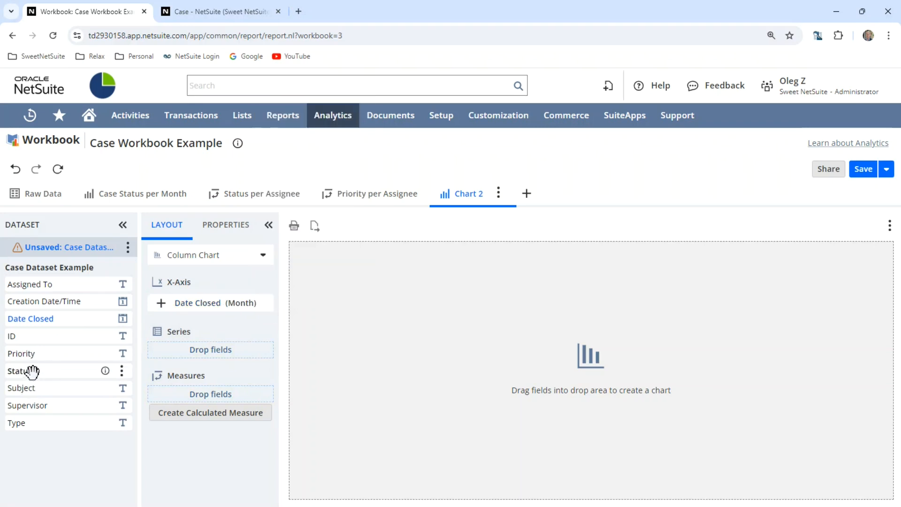
Add Status as the chart's series and filter it to any of Closed
drag(33, 371, 203, 348)
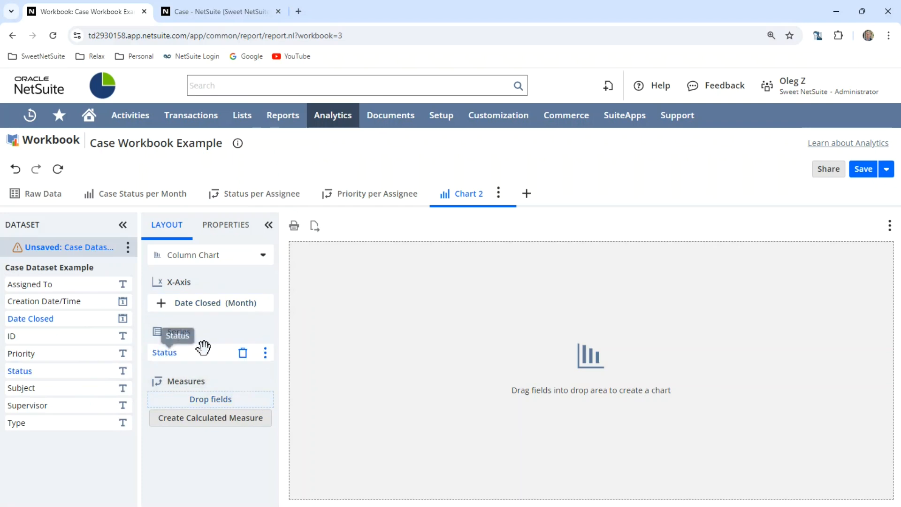
click(265, 352)
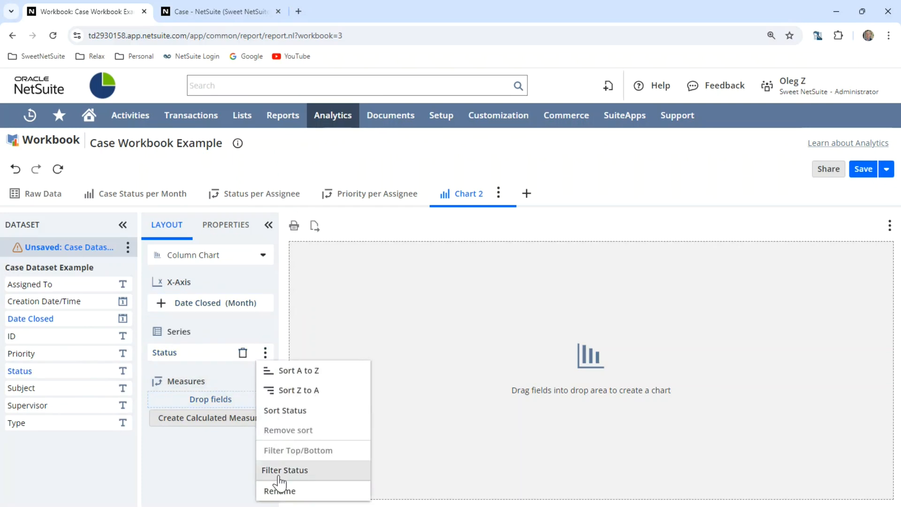
click(278, 473)
click(266, 274)
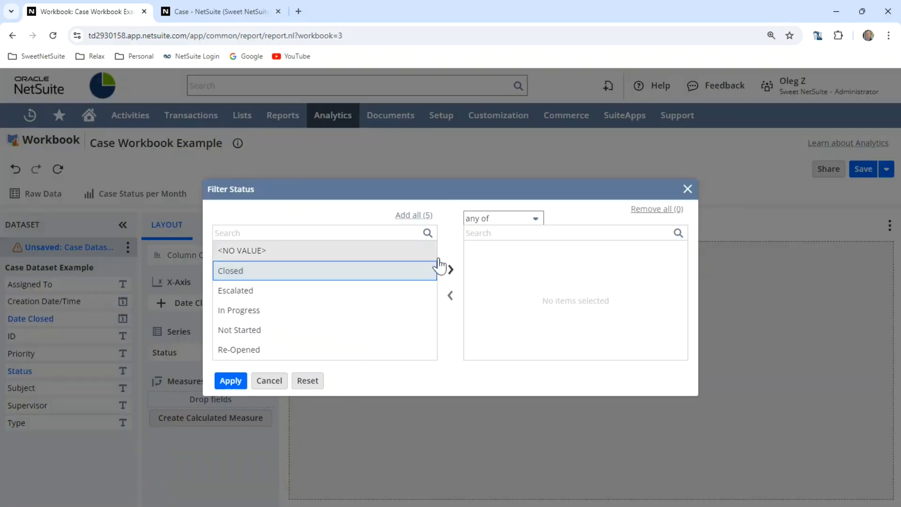
click(450, 269)
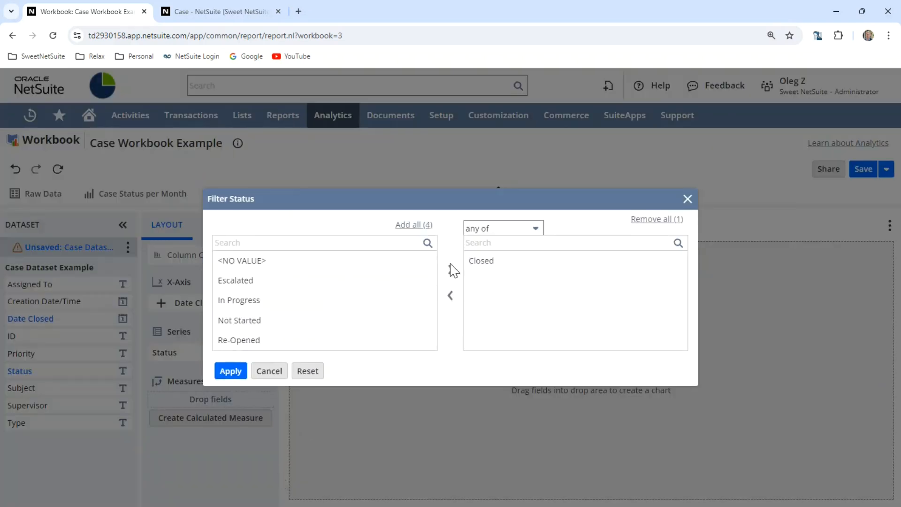
click(220, 374)
Add the count of ID as the chart's measure and refresh the chart
click(59, 175)
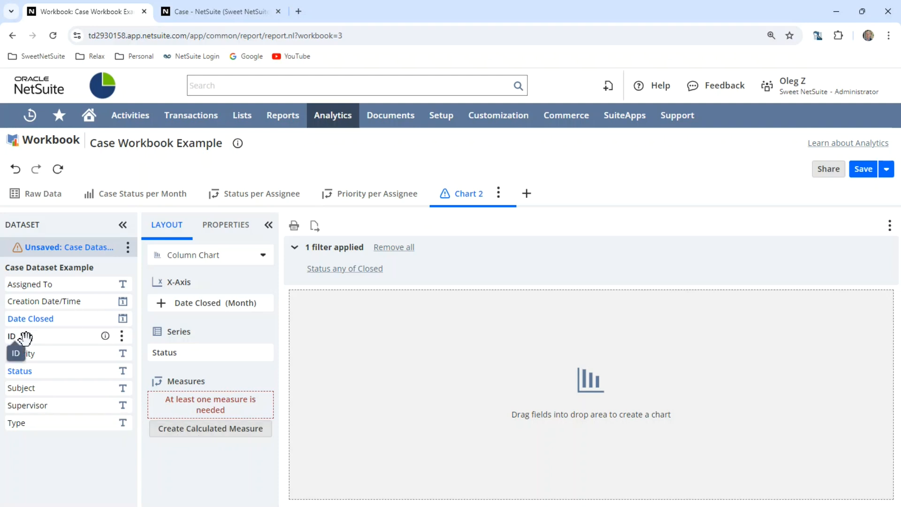
drag(26, 337, 174, 405)
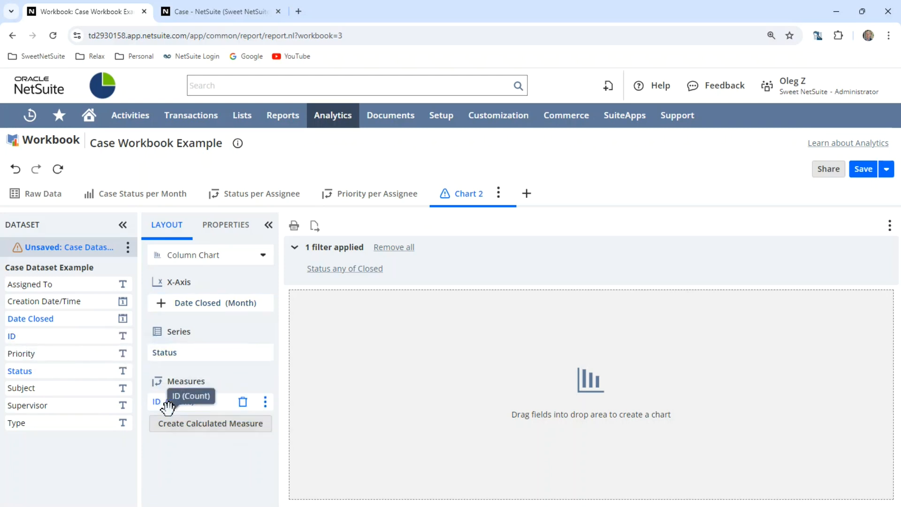
click(58, 170)
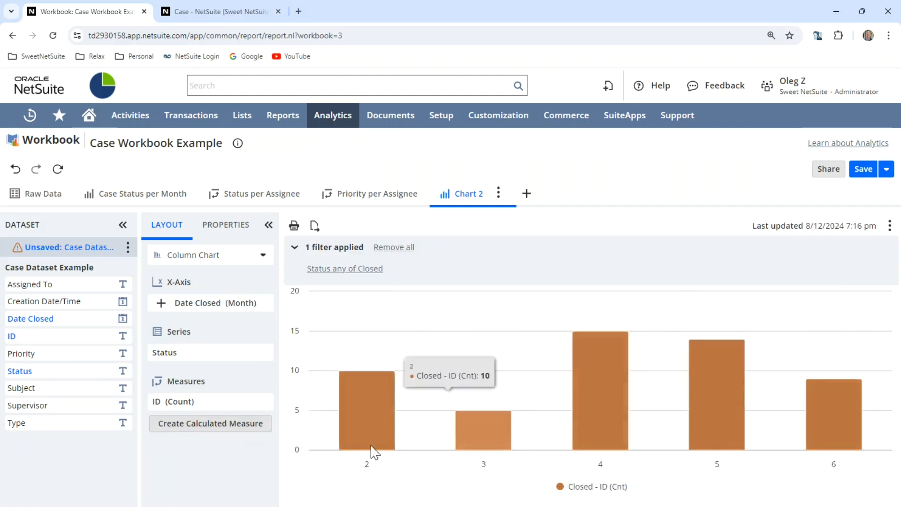
Set the chart title to "Cases Closed" and the X-axis title to "Months Closed", and refresh the chart
click(231, 231)
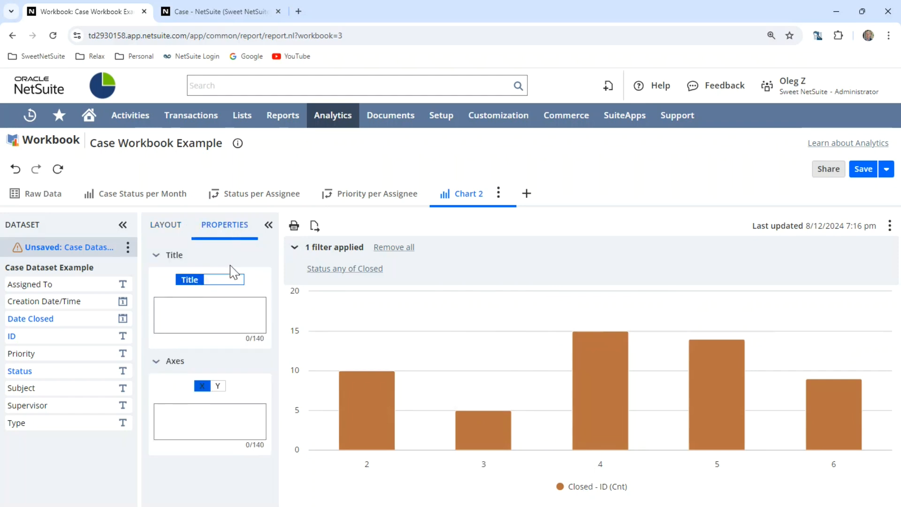
click(194, 309)
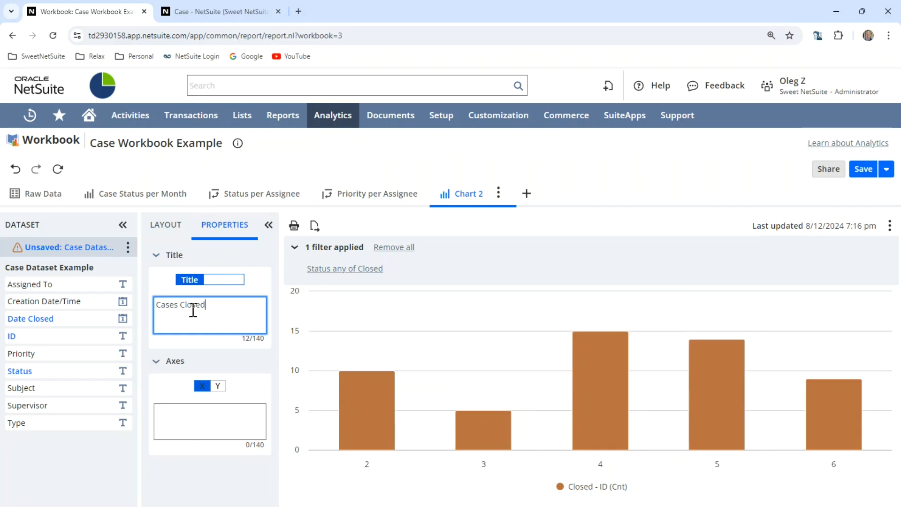
click(217, 281)
click(190, 280)
click(191, 420)
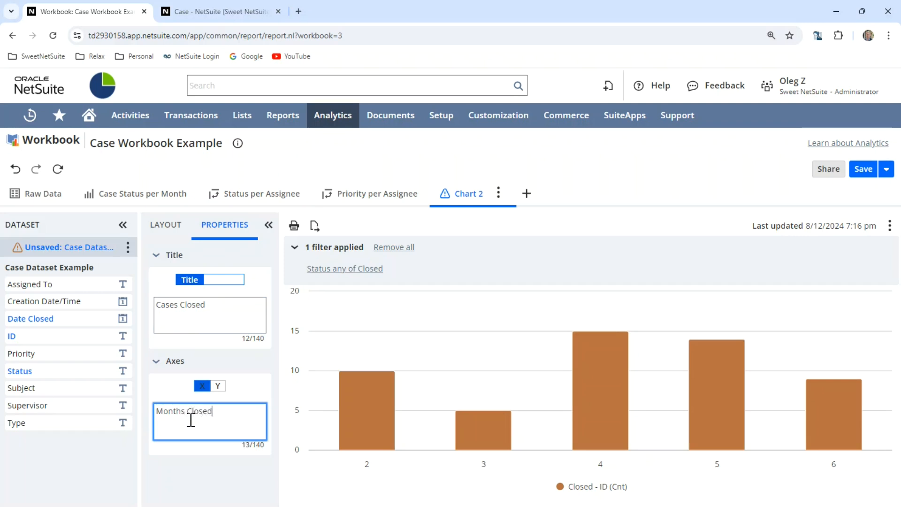
click(167, 227)
click(58, 169)
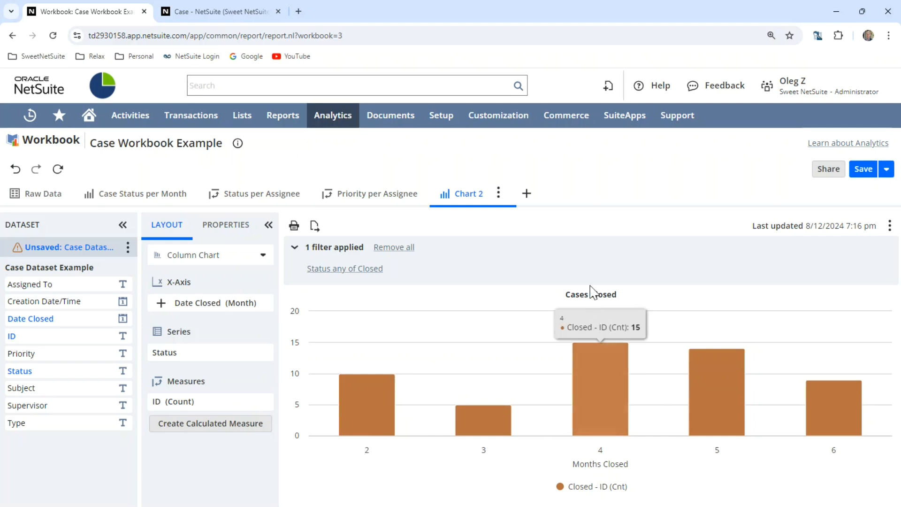
Rename the Chart 2 tab as "Cases Closed per Month"
double_click(472, 194)
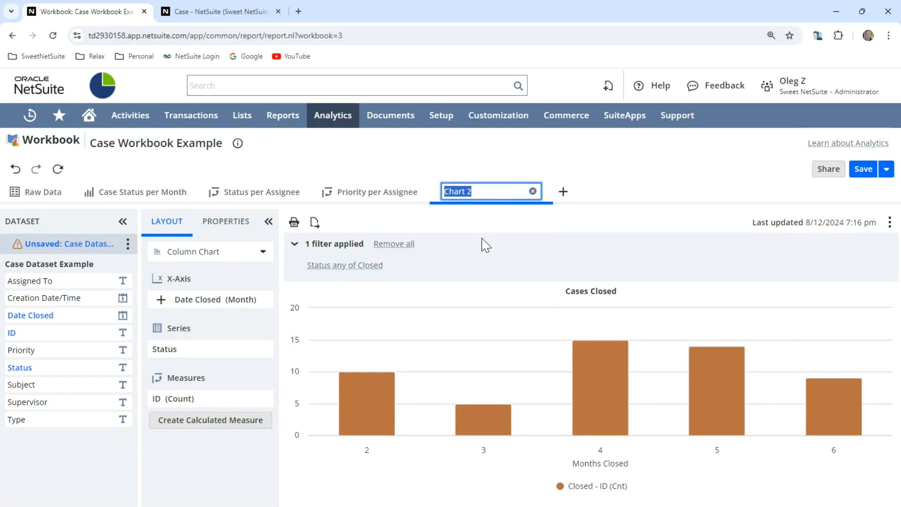
text(Mont)
key(BackSpace)
key(BackSpace)
key(BackSpace)
key(BackSpace)
text(Cases Closed per Month)
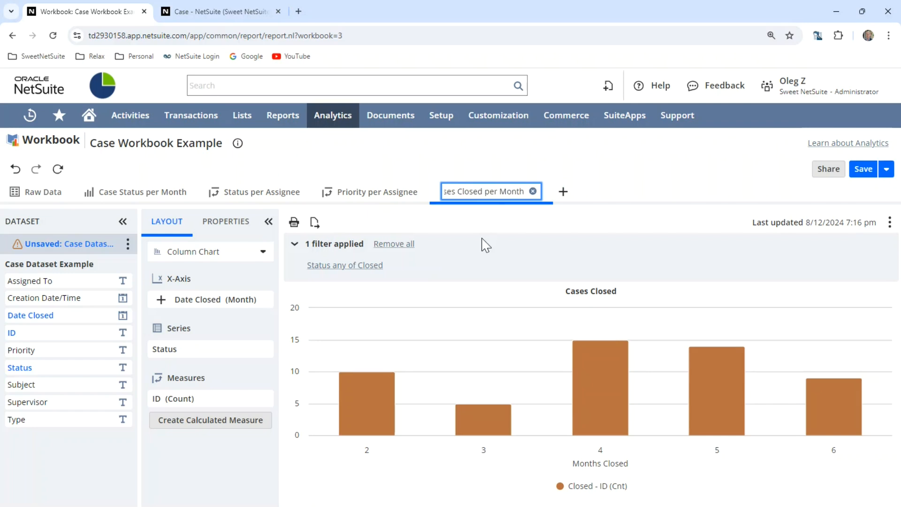
key(Return)
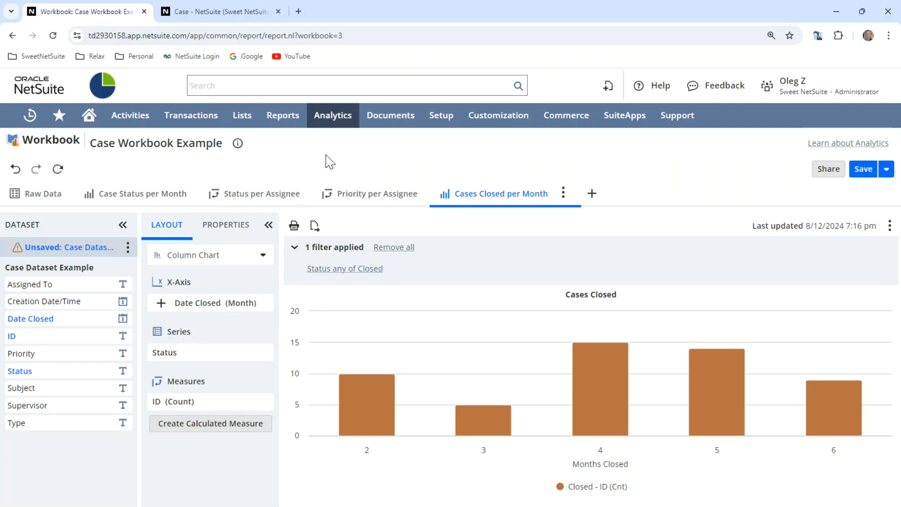
Edit the workbook's case dataset and add a criterion filtering the Supervisor field to any of {me}
click(128, 247)
click(162, 265)
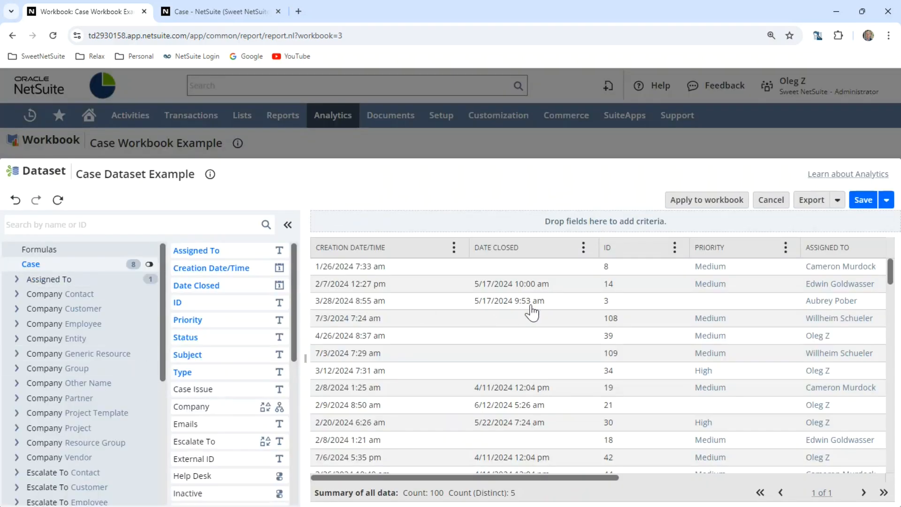
drag(444, 481, 636, 505)
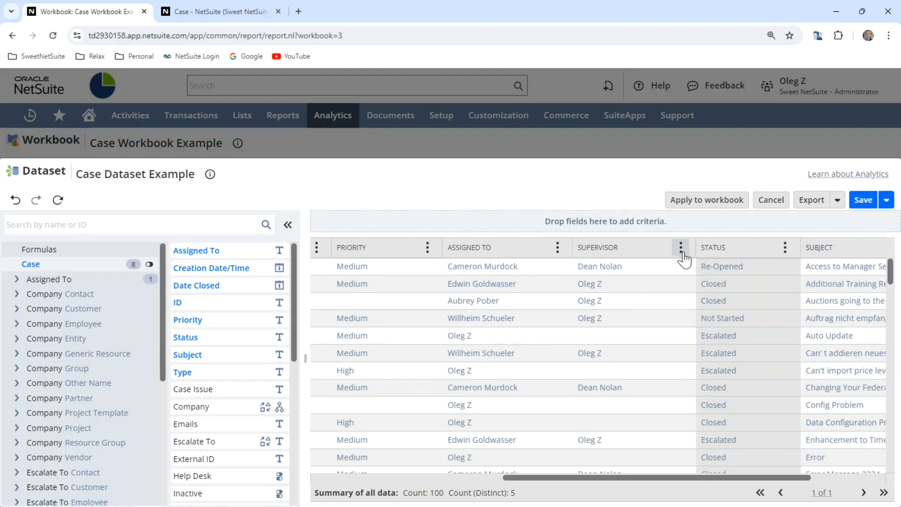
drag(607, 248, 540, 221)
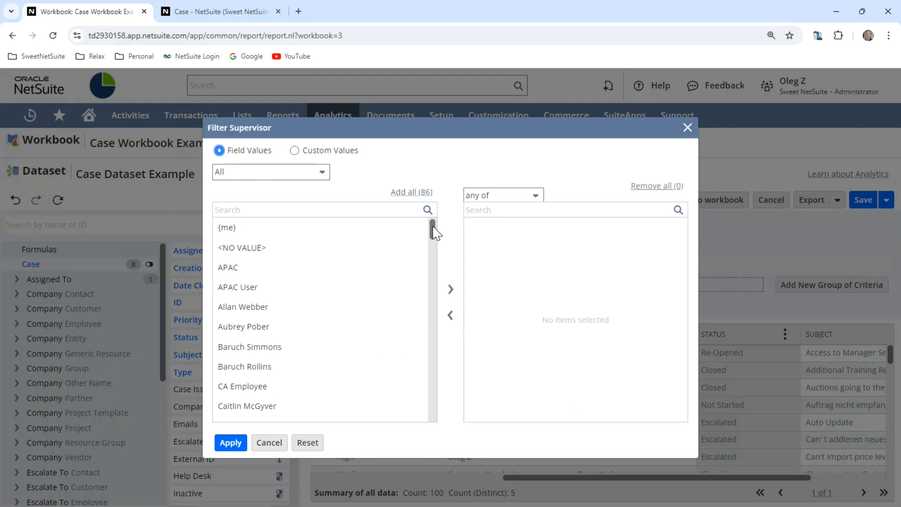
click(241, 232)
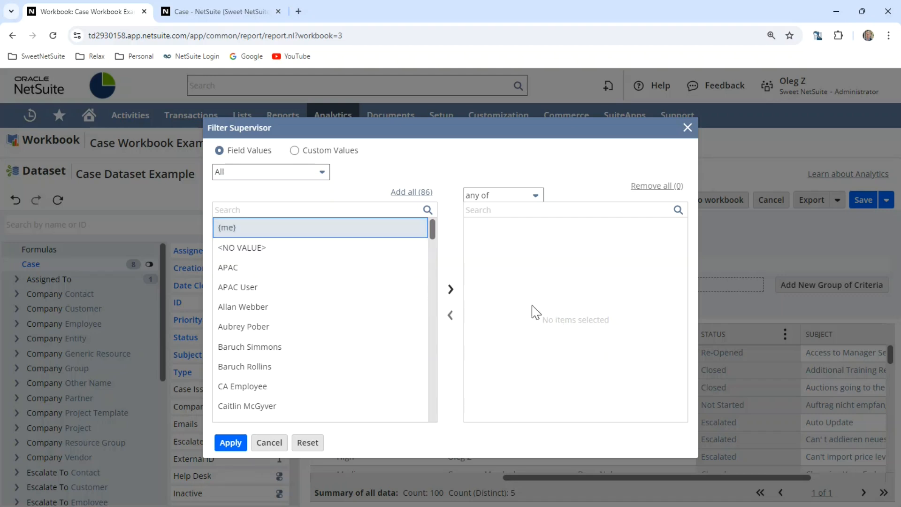
click(452, 291)
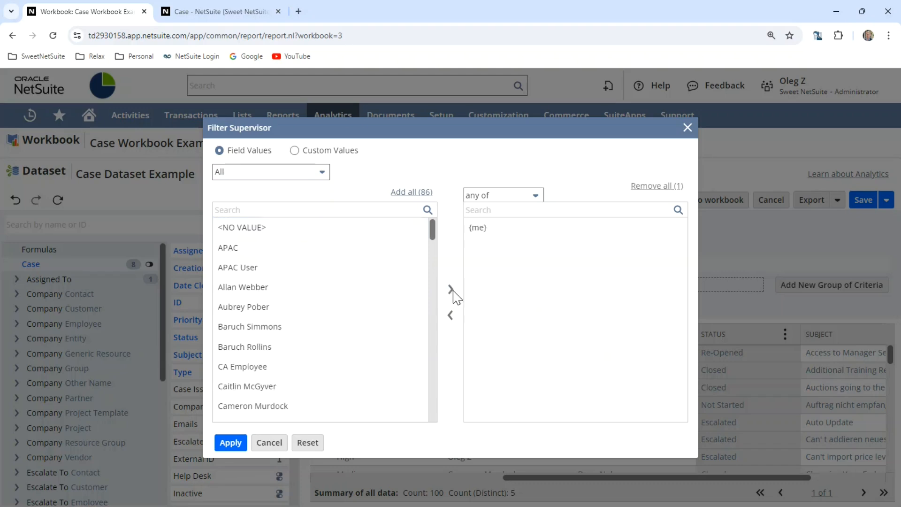
click(230, 442)
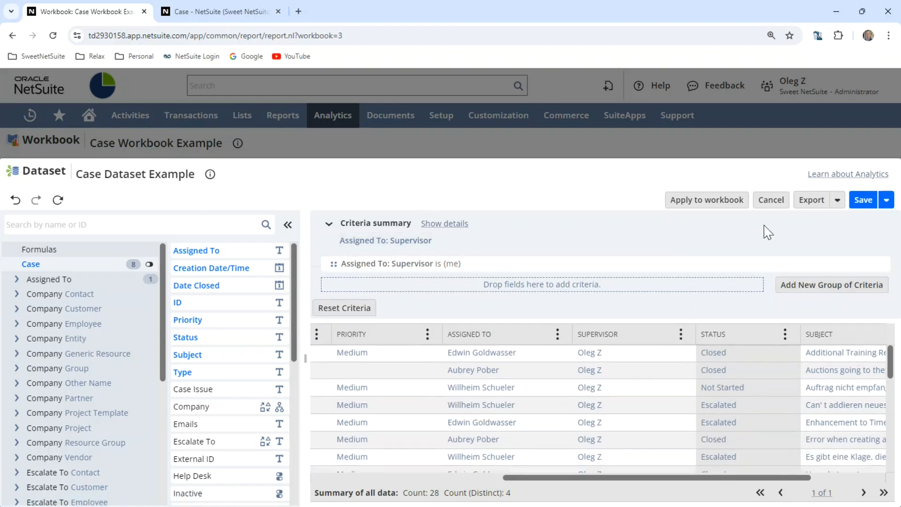
Apply the dataset changes to the workbook and refresh the Cases Closed per Month chart and the Status per Assignee pivot
click(701, 205)
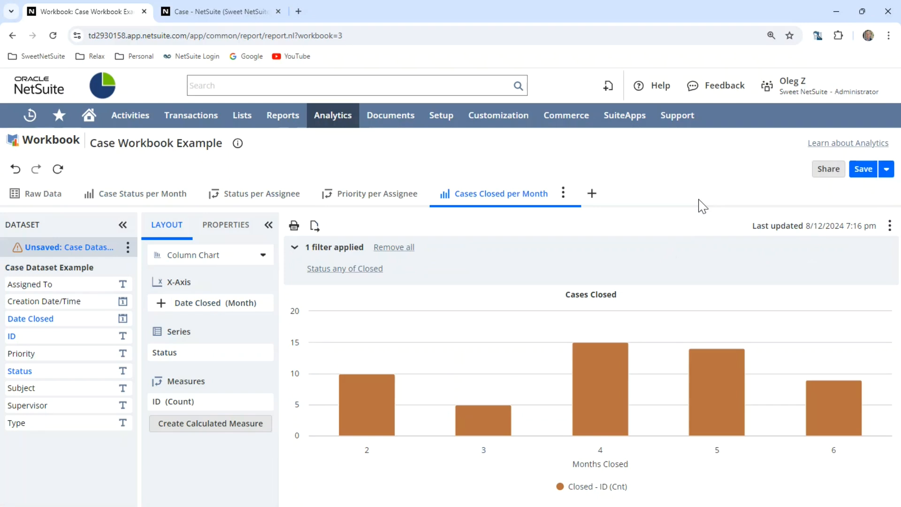
click(58, 173)
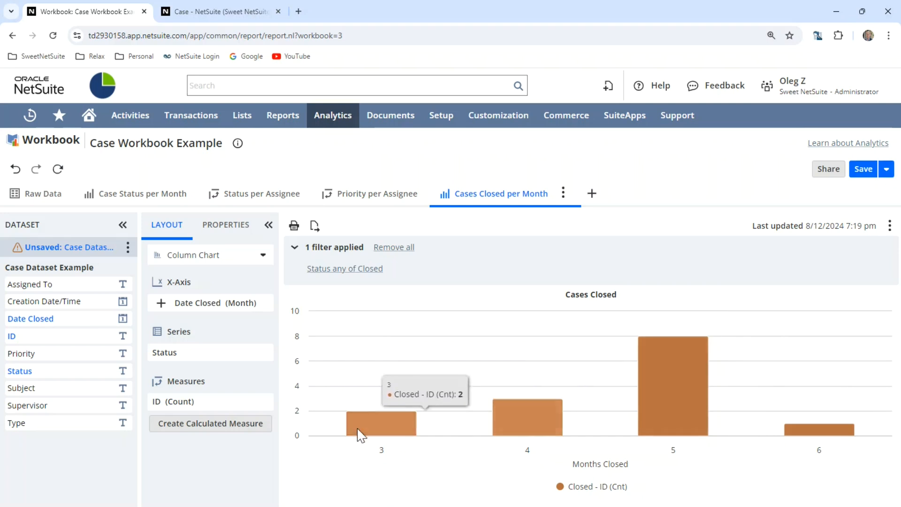
click(115, 197)
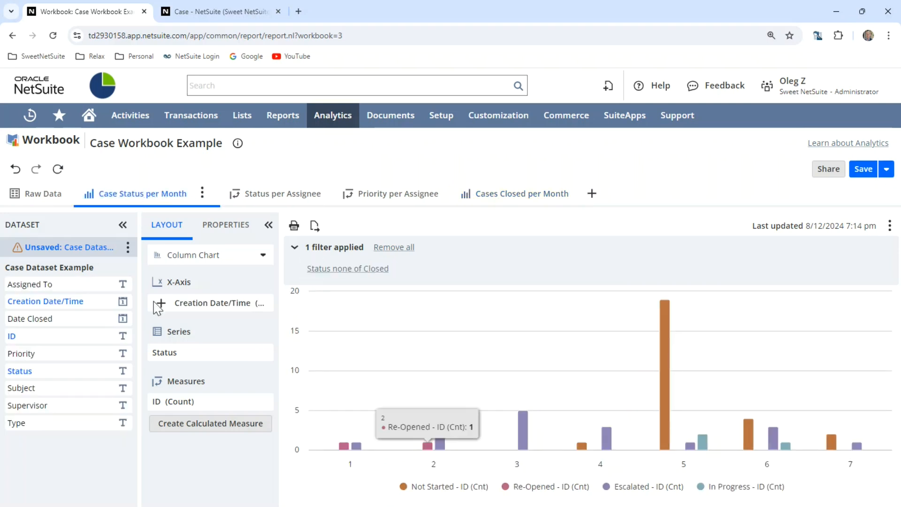
click(259, 193)
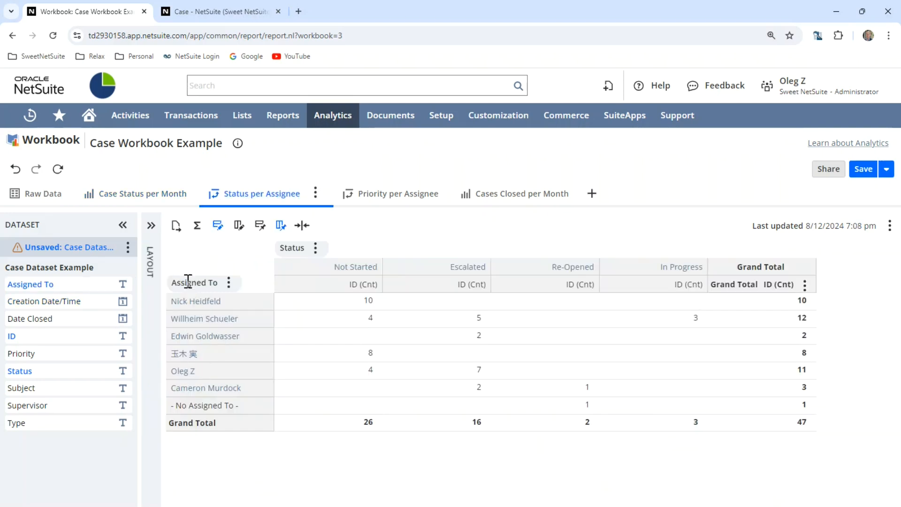
click(58, 170)
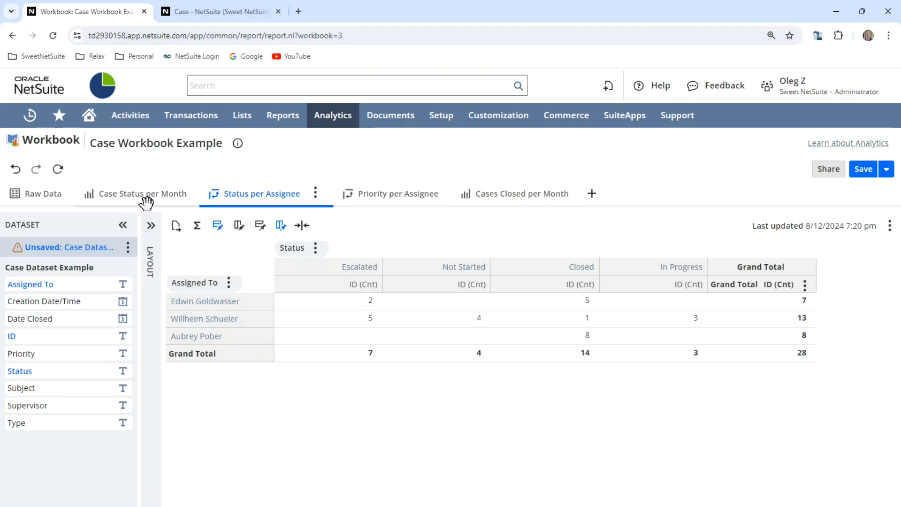
Refresh the Priority per Assignee pivot, collapse all its assignee groups, and return to the Cases Closed per Month chart
click(393, 191)
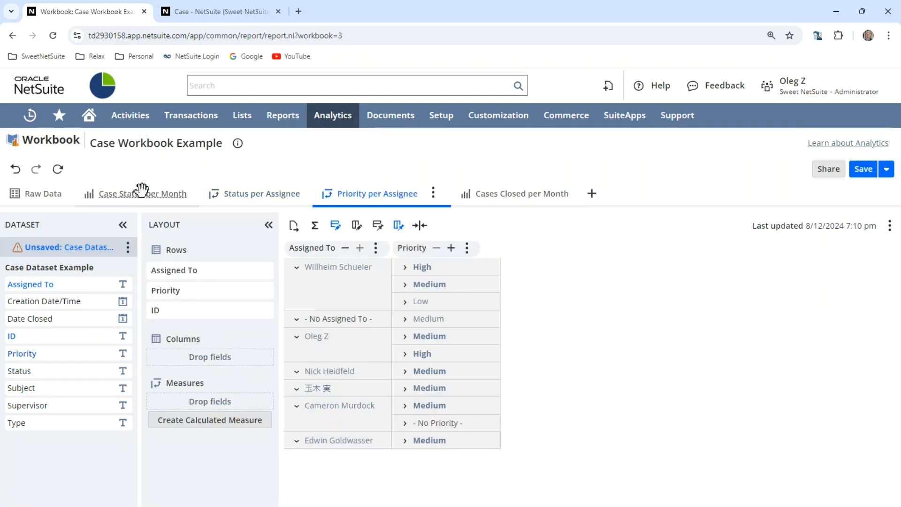
click(58, 173)
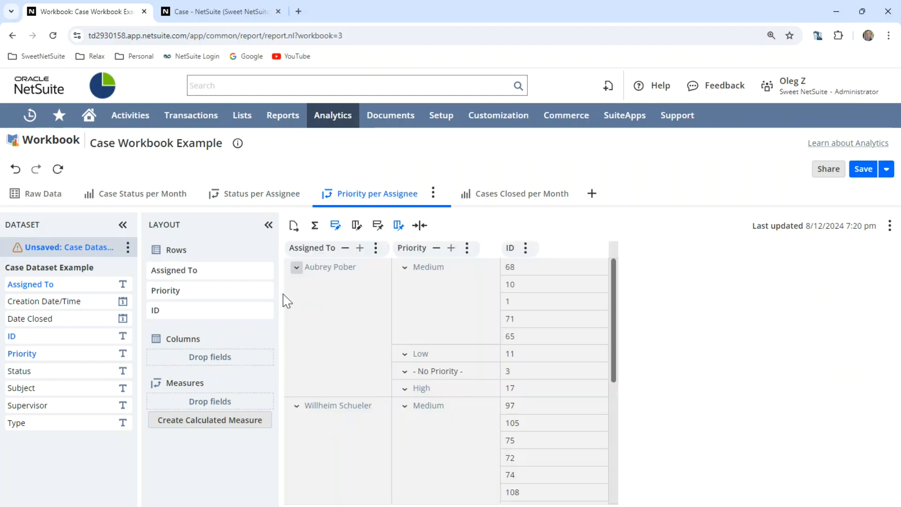
click(296, 267)
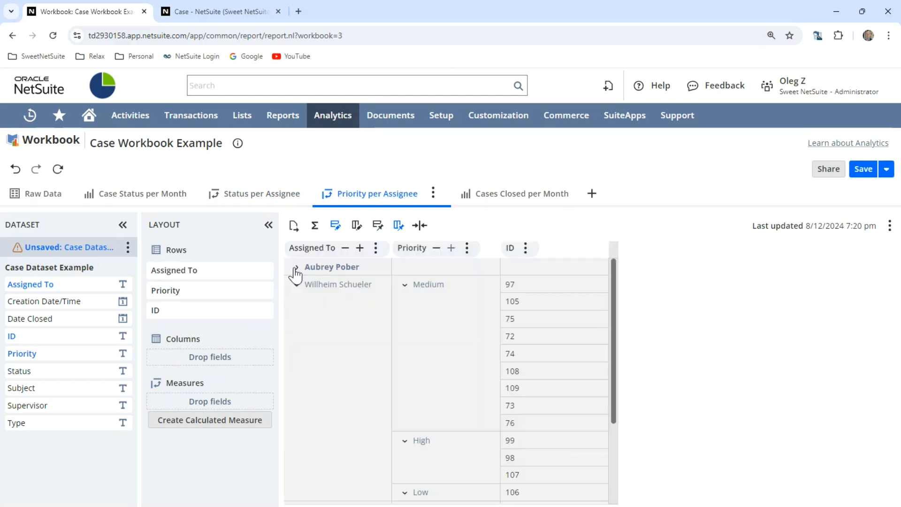
click(296, 285)
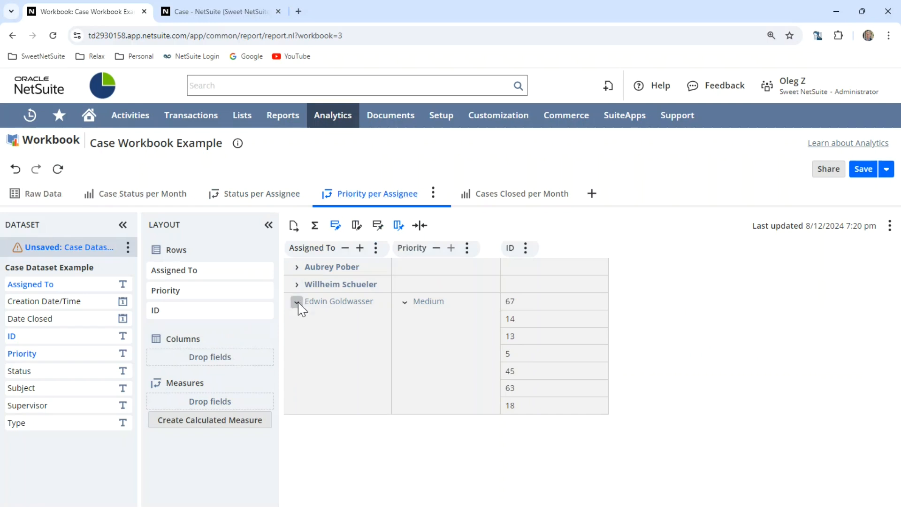
click(297, 301)
click(523, 192)
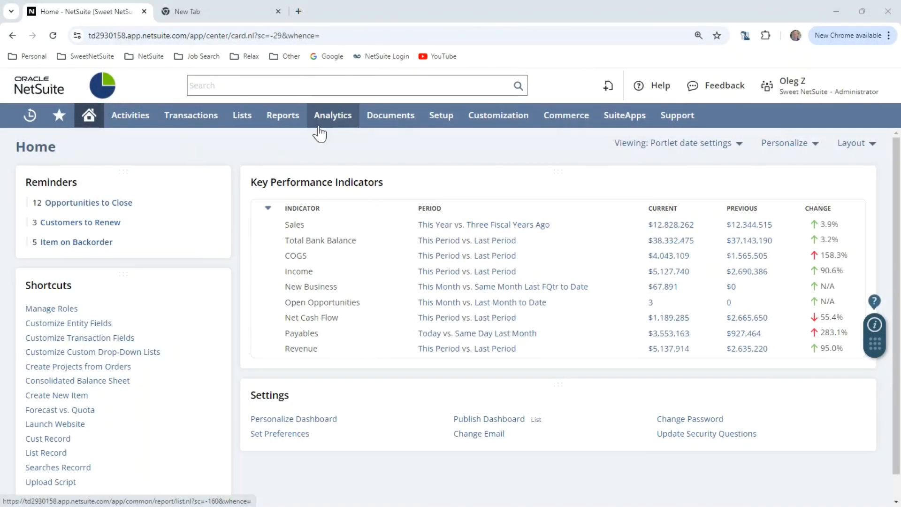
Open Case Workbook Example from the list of Analytics workbooks and show its Case Status per Month chart
click(326, 121)
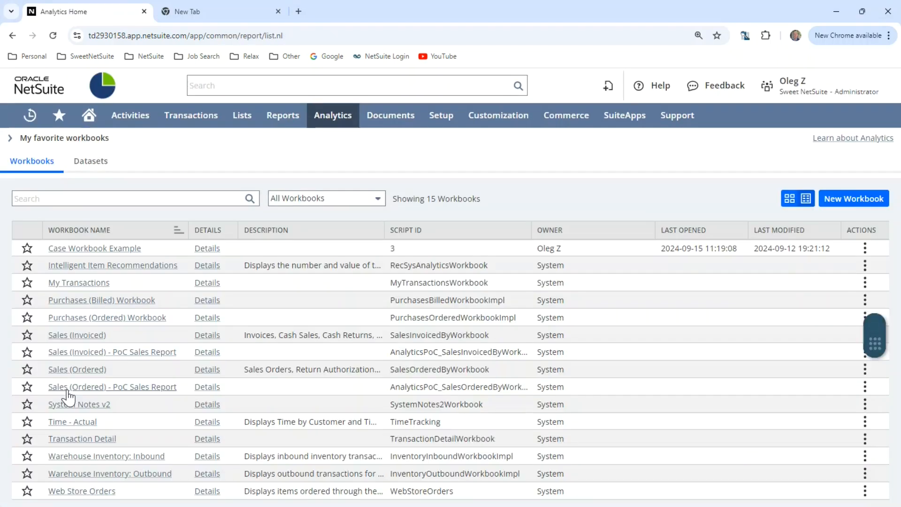
click(85, 168)
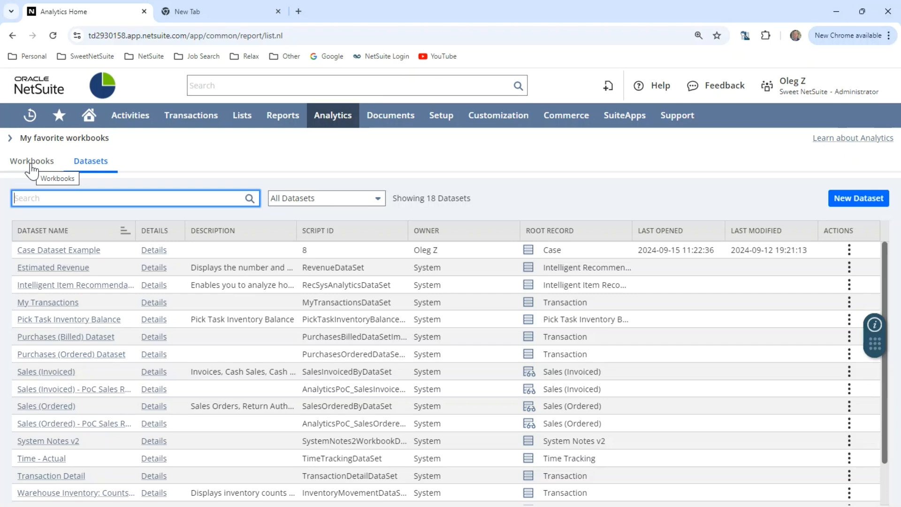
click(31, 164)
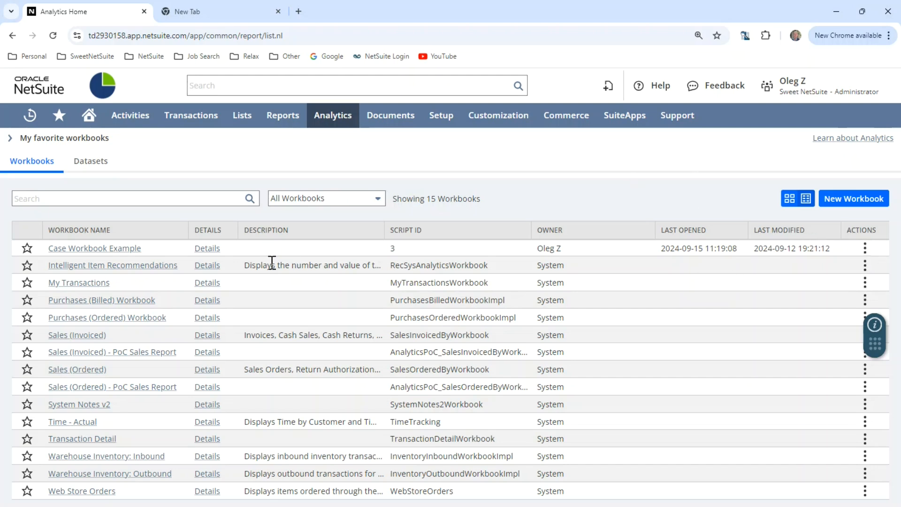
click(118, 250)
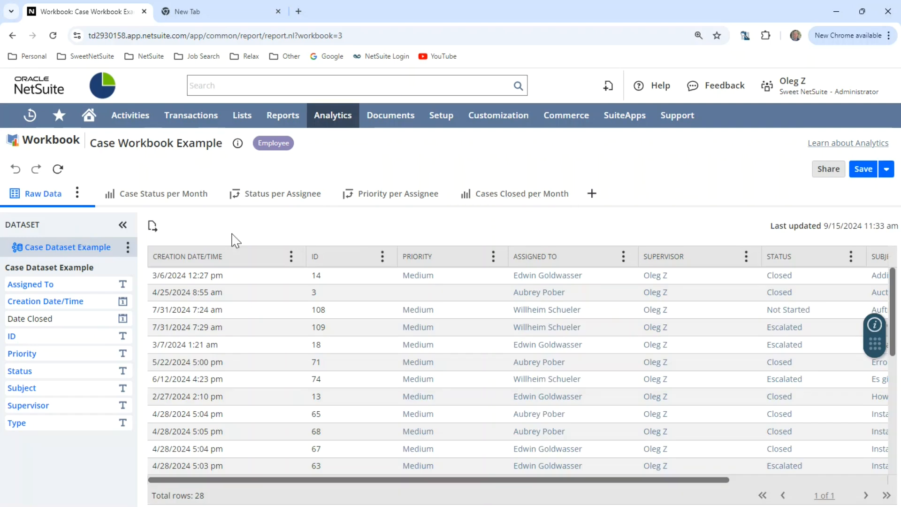
click(167, 193)
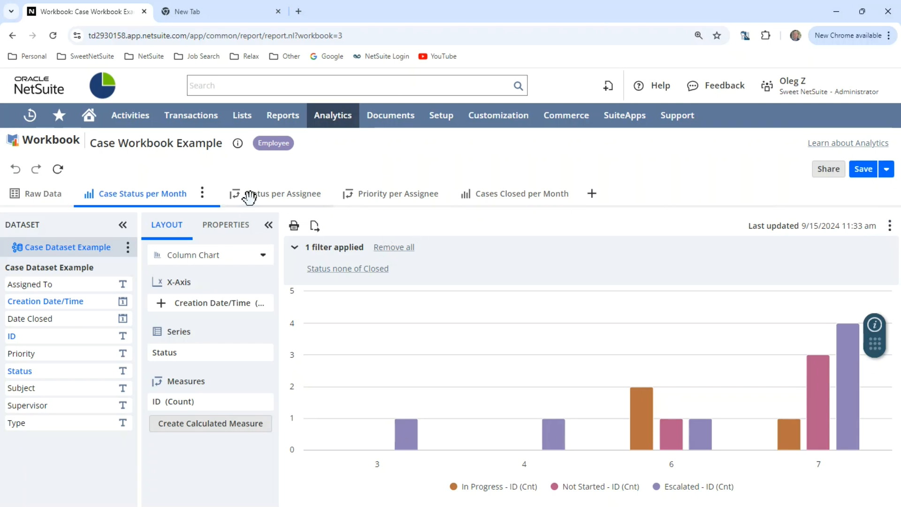
click(203, 193)
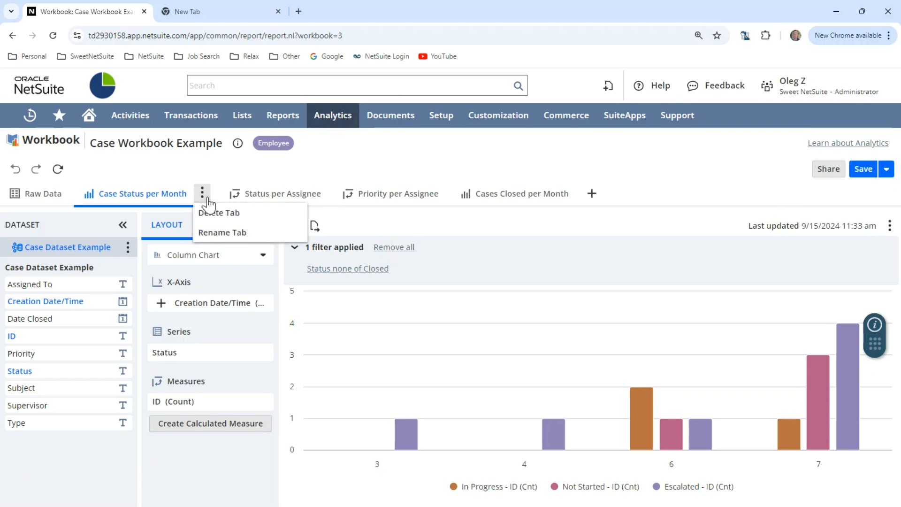
click(394, 158)
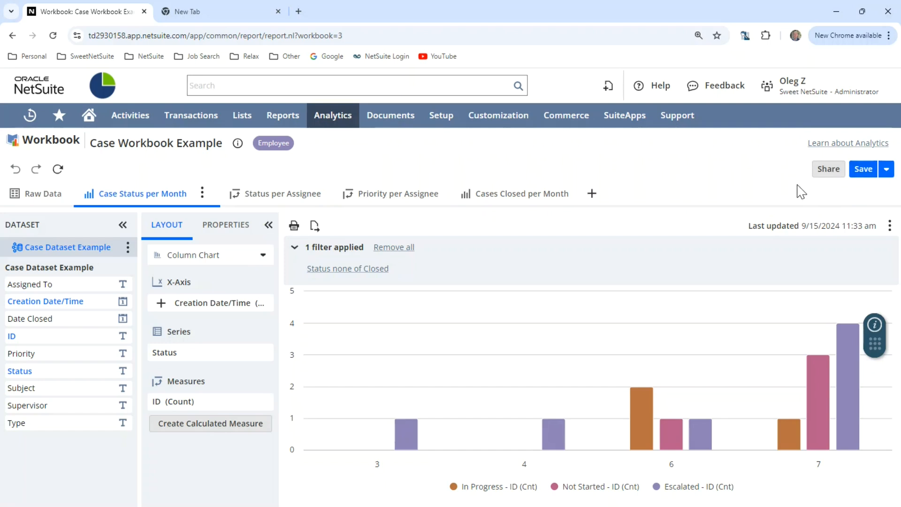
Open the workbook's sharing settings and limit the list of possible recipients to Employees
click(827, 172)
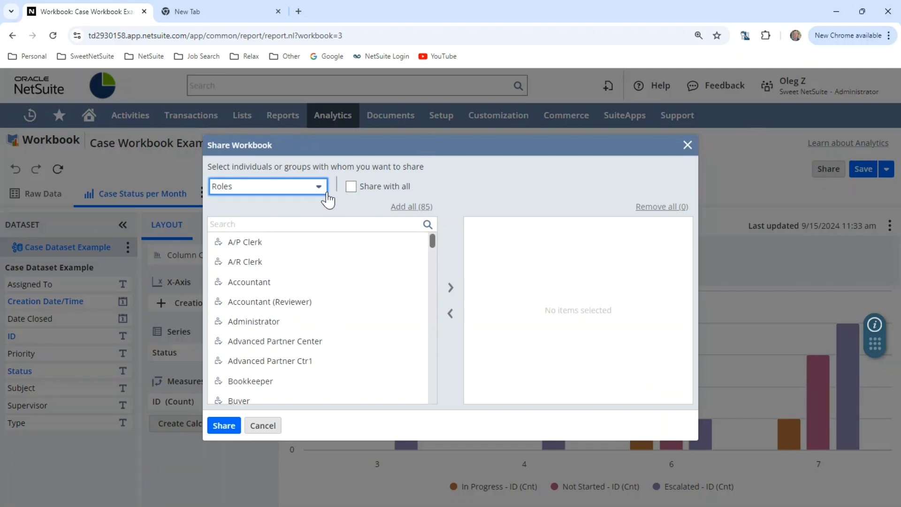
mouse_move(370, 155)
mouse_down()
mouse_move(321, 154)
mouse_move(382, 189)
mouse_move(366, 170)
mouse_up()
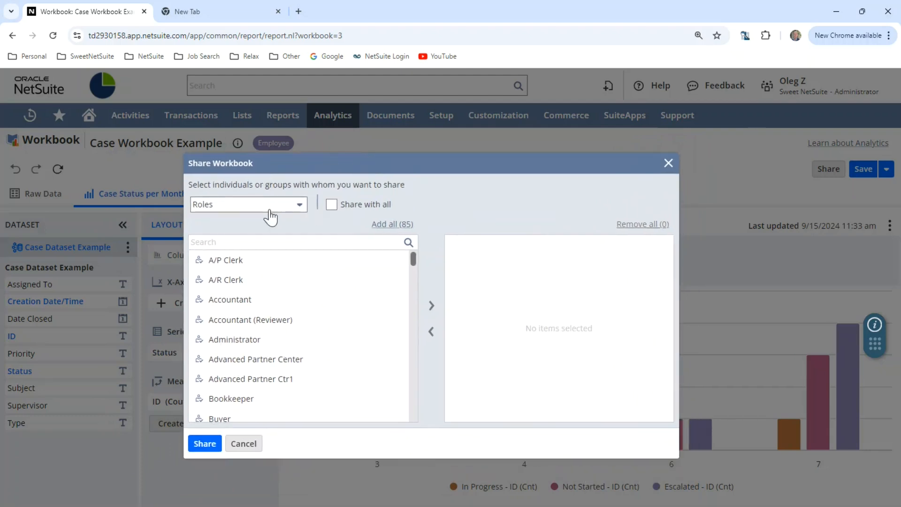
click(299, 207)
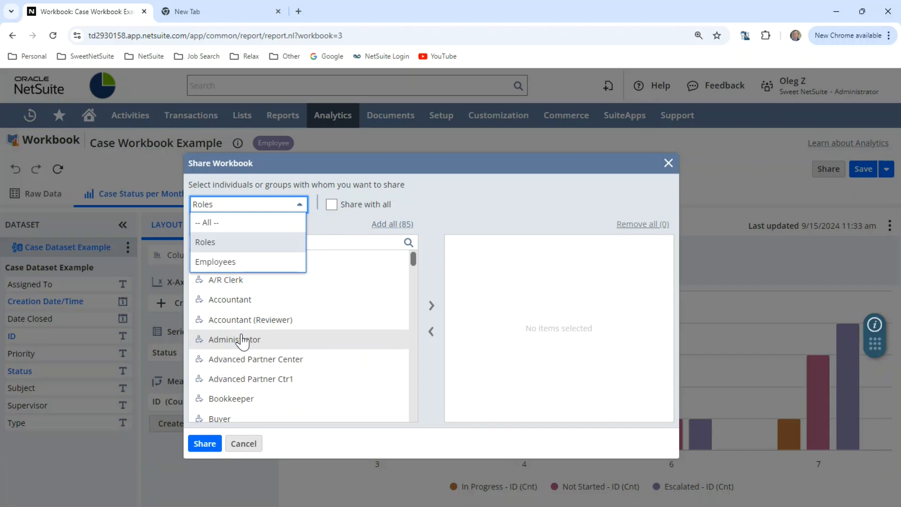
click(221, 266)
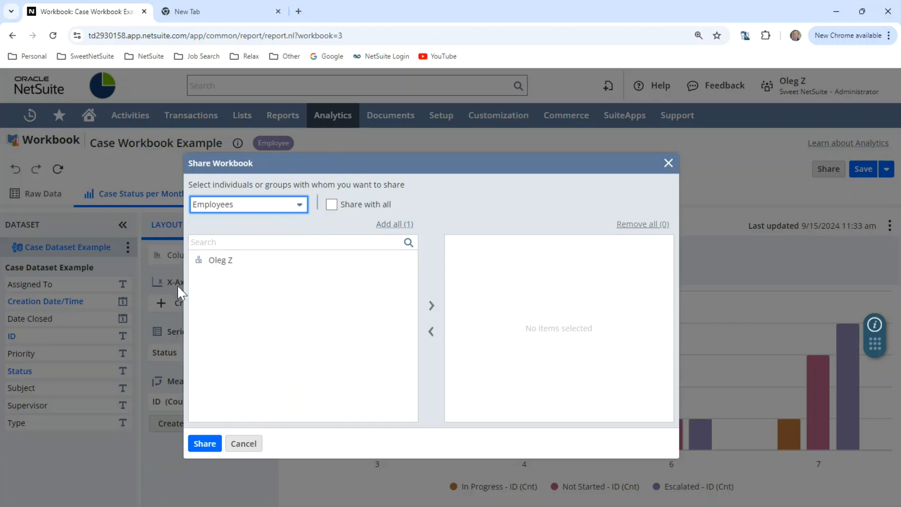
Add the listed employee to the workbook's share recipients and remove the entry again
click(264, 262)
click(430, 306)
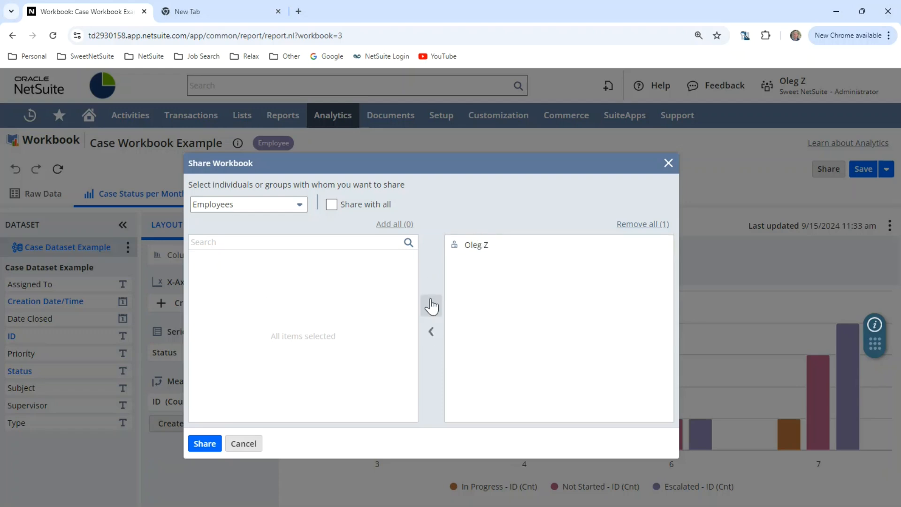
click(473, 249)
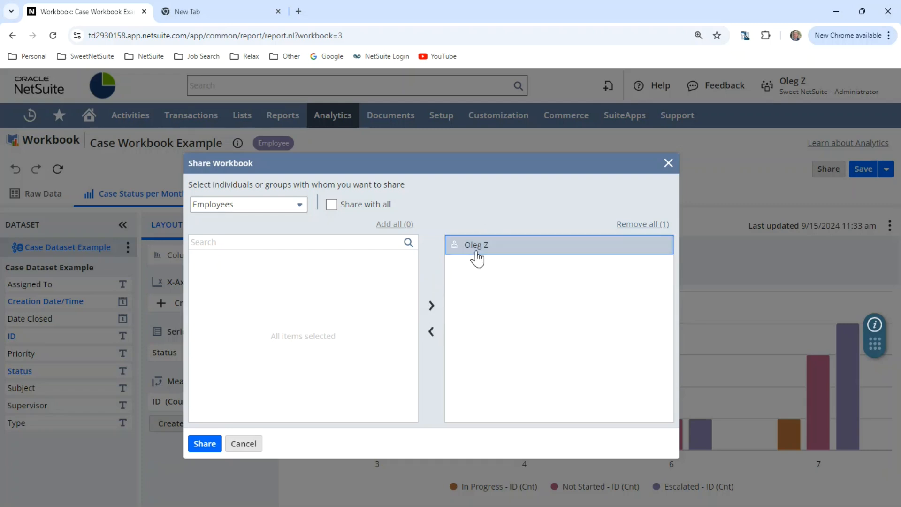
click(432, 332)
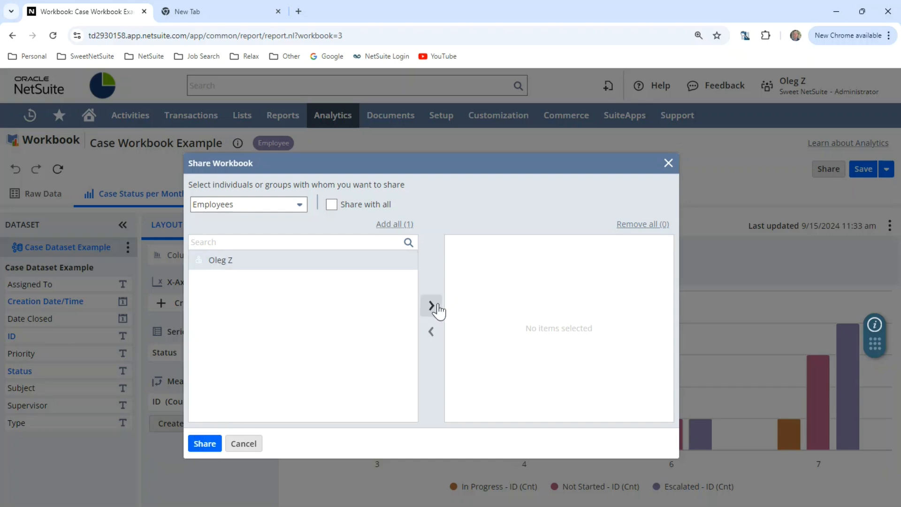
Select the listed employee as a recipient and share the workbook, dismissing the notification
click(265, 262)
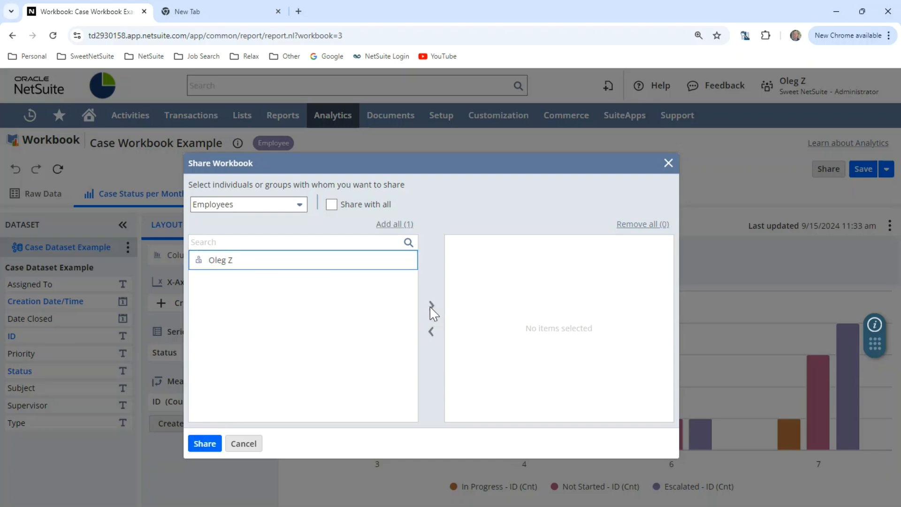
click(241, 259)
click(431, 307)
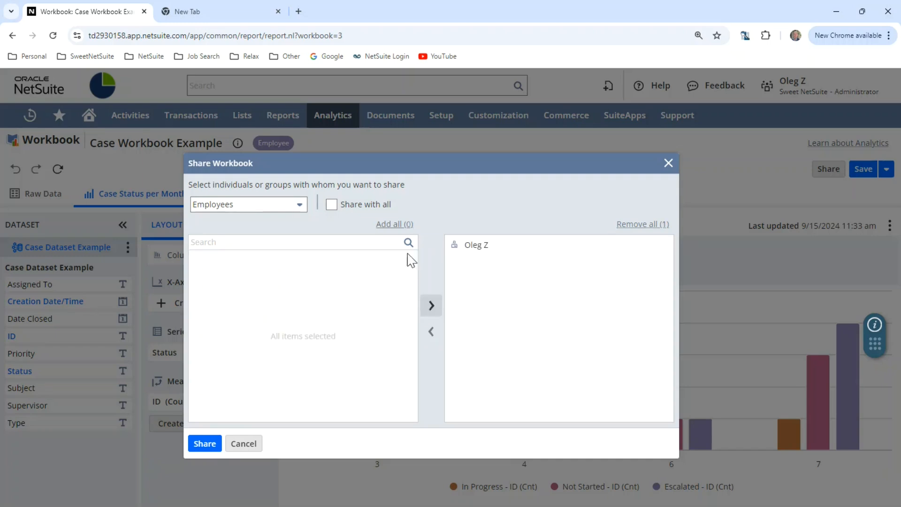
drag(473, 173, 471, 164)
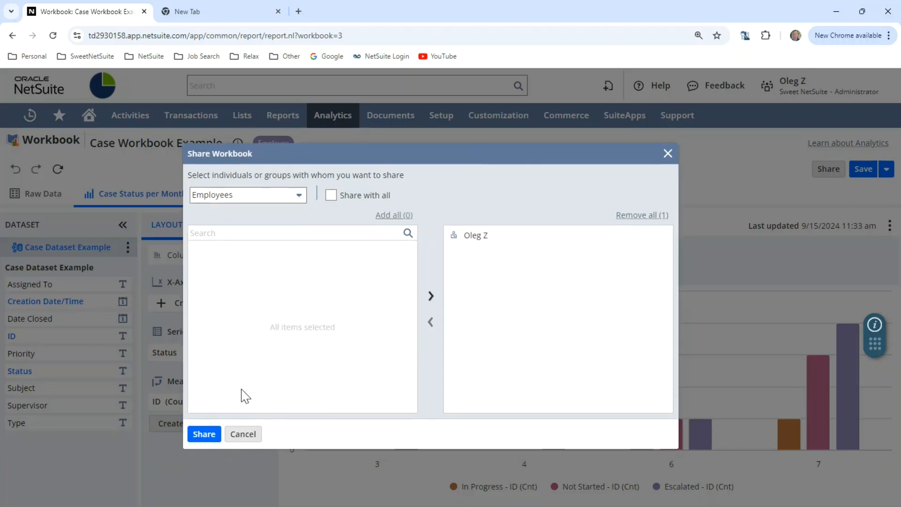
click(203, 434)
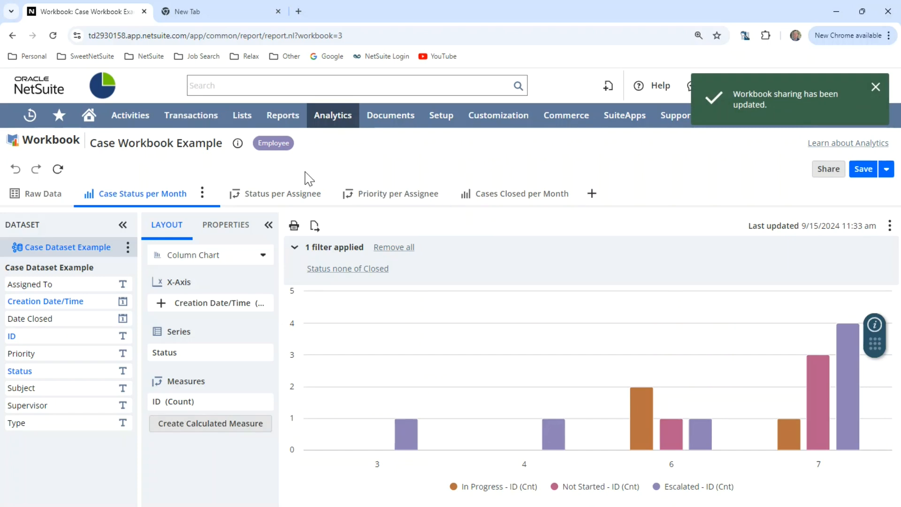
click(872, 91)
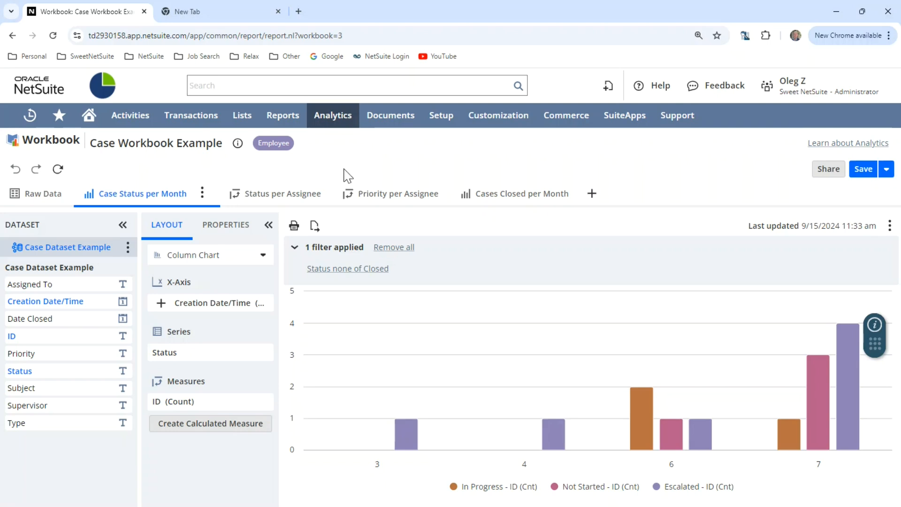
Return to the list of Analytics workbooks and filter it by Shared with me and by My Workbooks
click(332, 125)
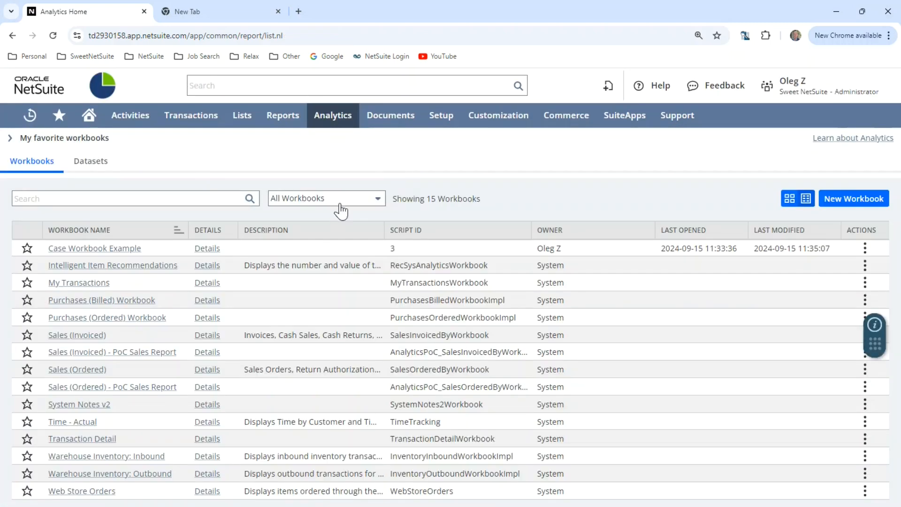
click(349, 208)
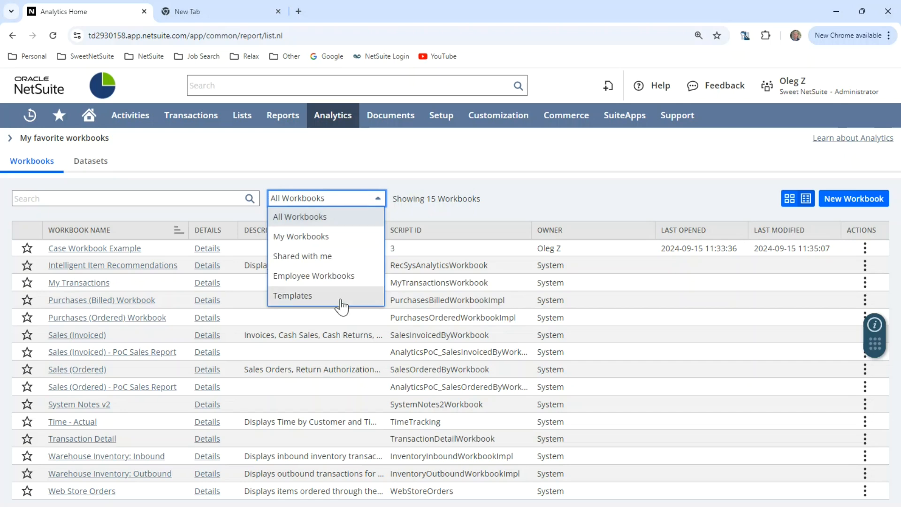
click(297, 258)
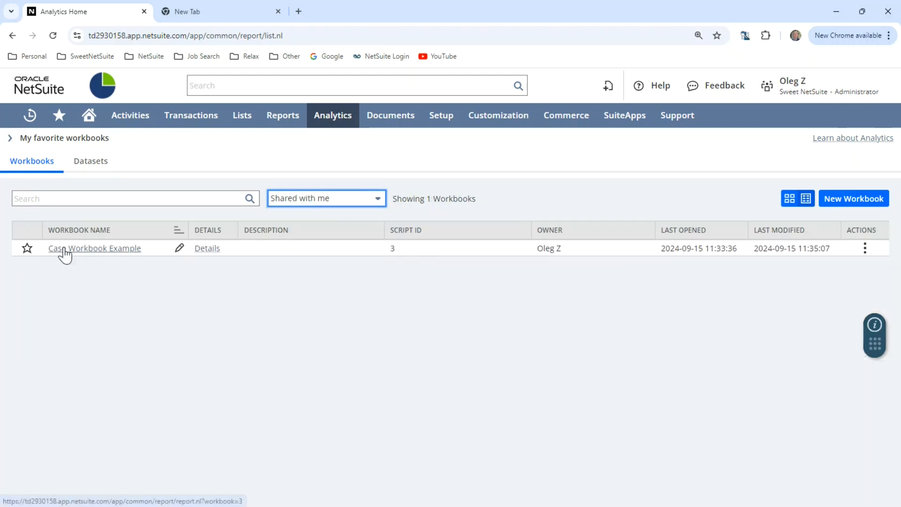
click(316, 203)
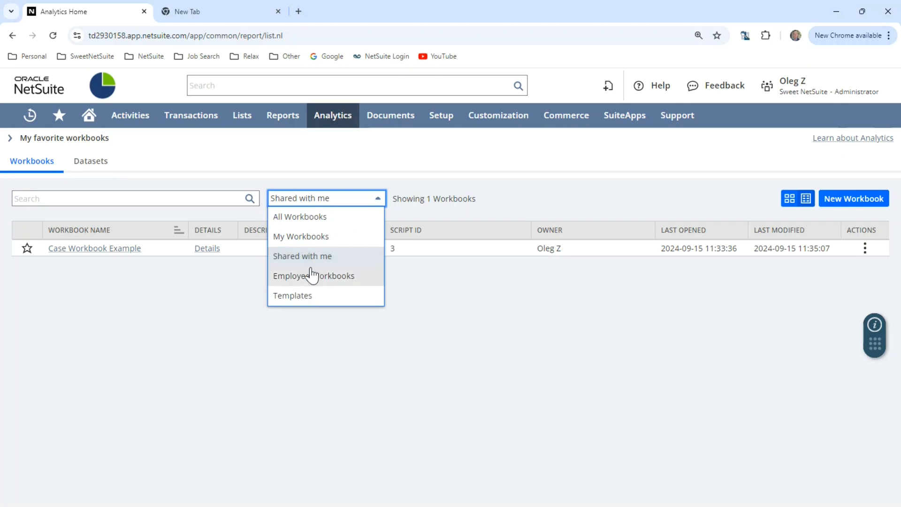
click(304, 240)
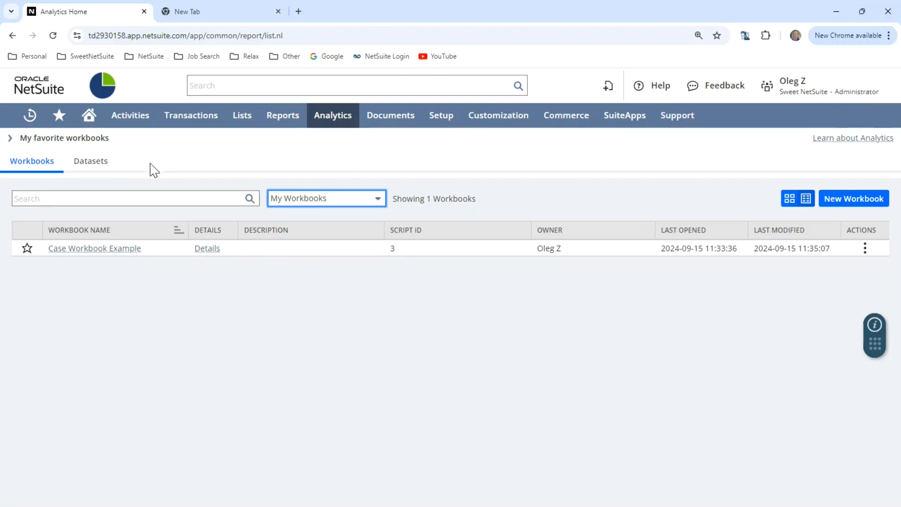
Go to the Home dashboard and add an Analytics portlet above Key Performance Indicators through dashboard personalization
mouse_move(92, 126)
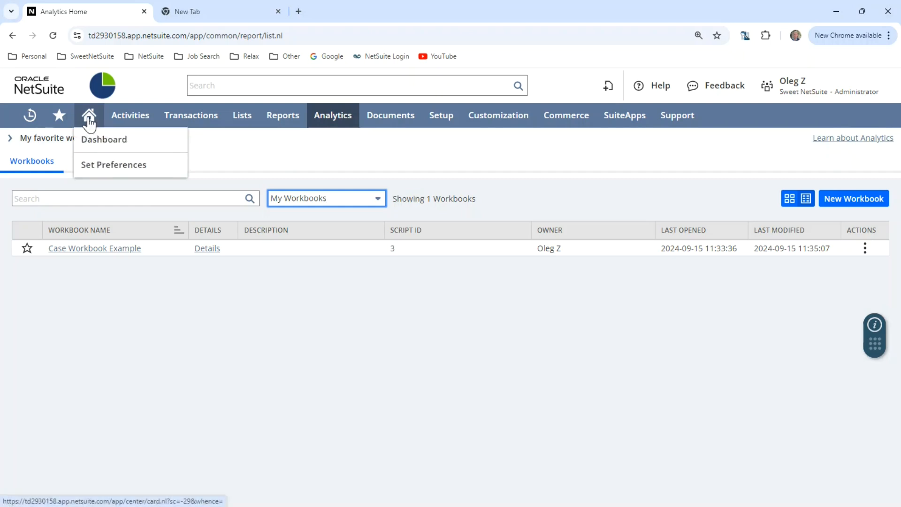
click(88, 117)
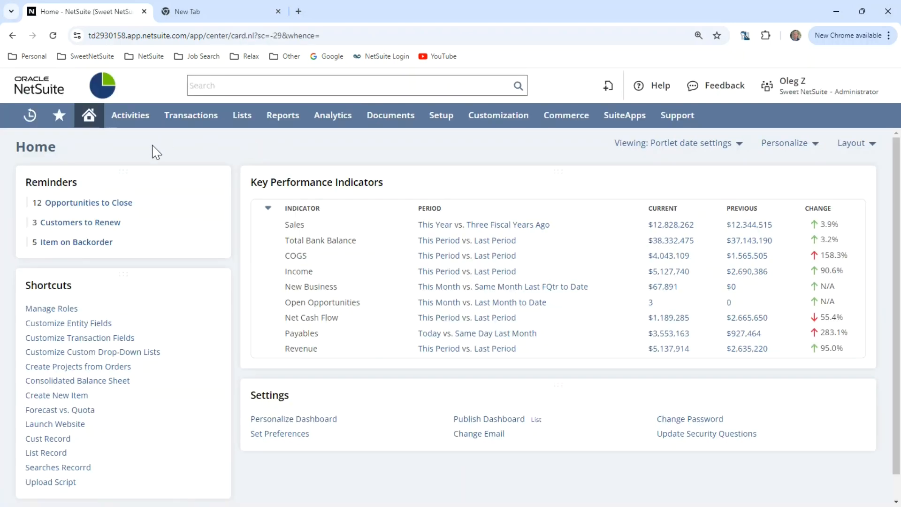
click(794, 153)
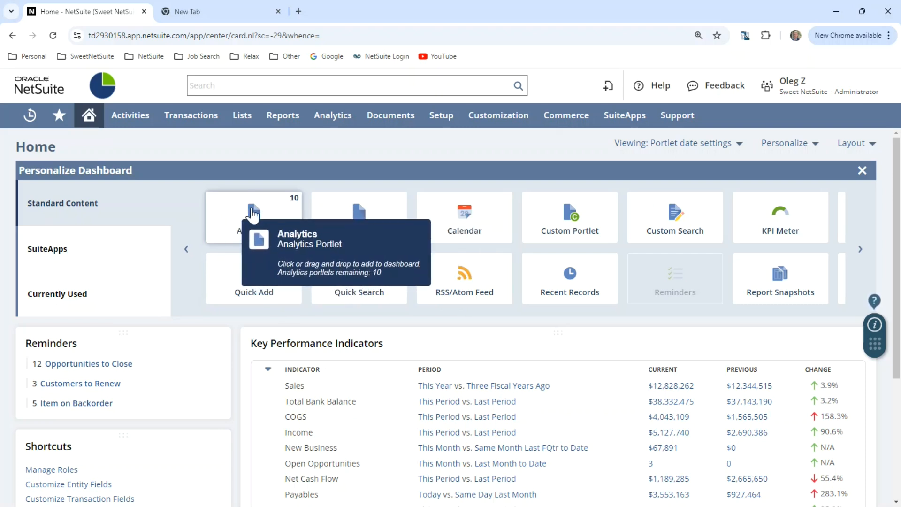
drag(258, 215, 310, 340)
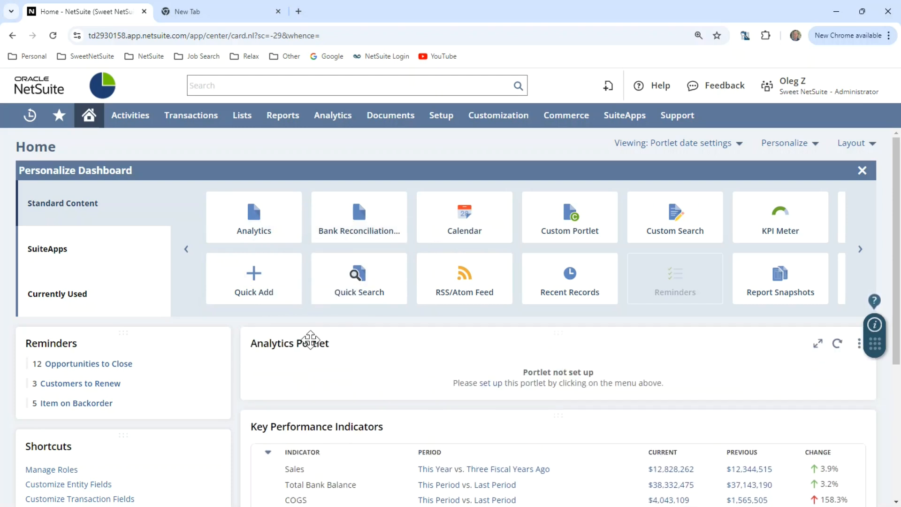
click(862, 171)
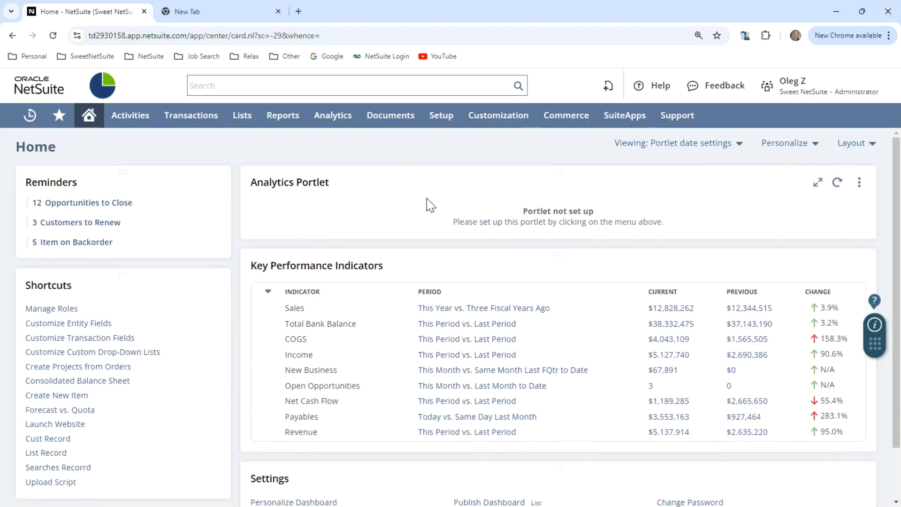
Set up the Analytics portlet with the Case Status per Month chart from Case Workbook Example at medium height
click(860, 184)
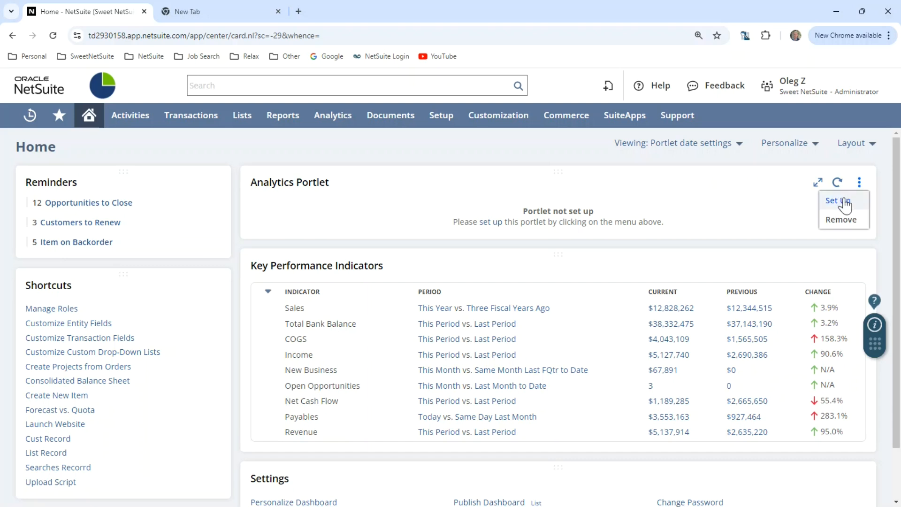
click(844, 205)
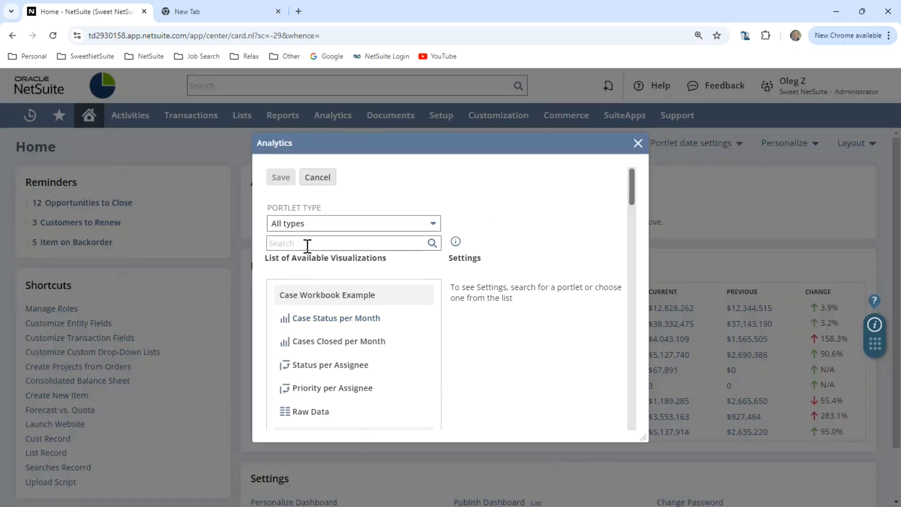
click(335, 228)
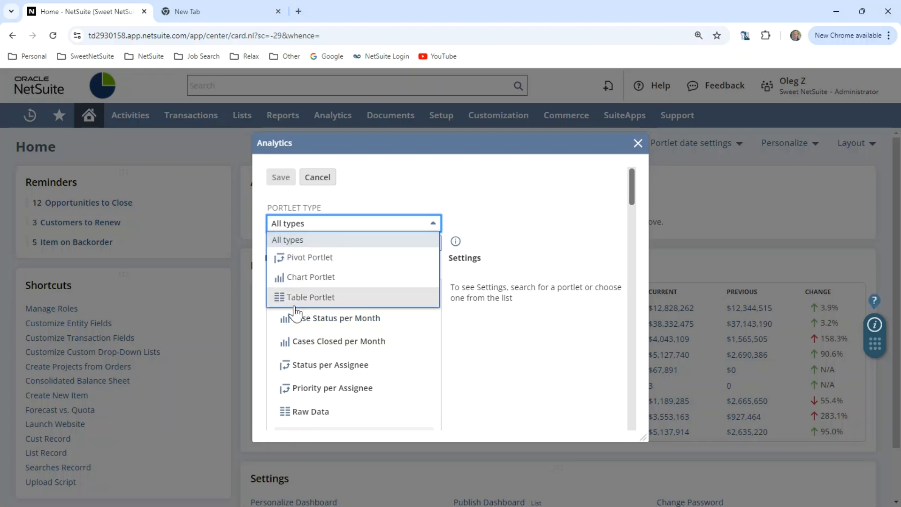
click(395, 161)
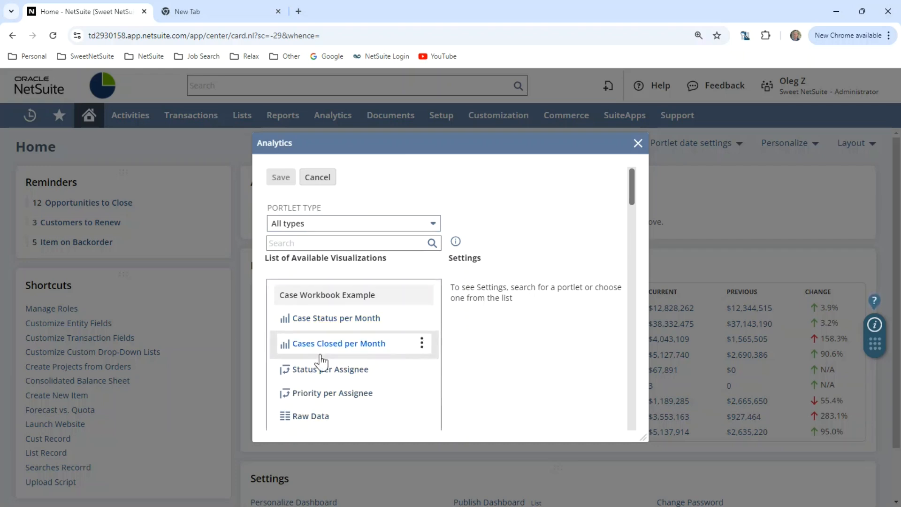
click(318, 324)
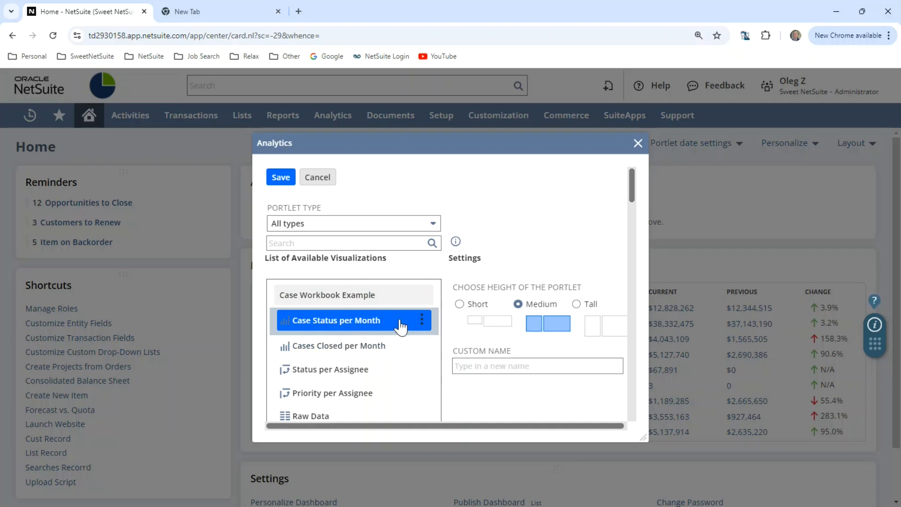
click(424, 321)
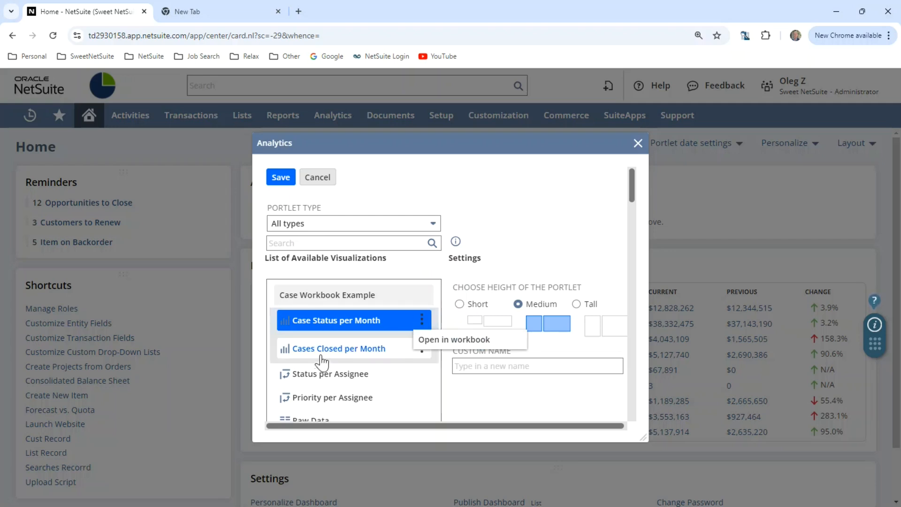
click(334, 322)
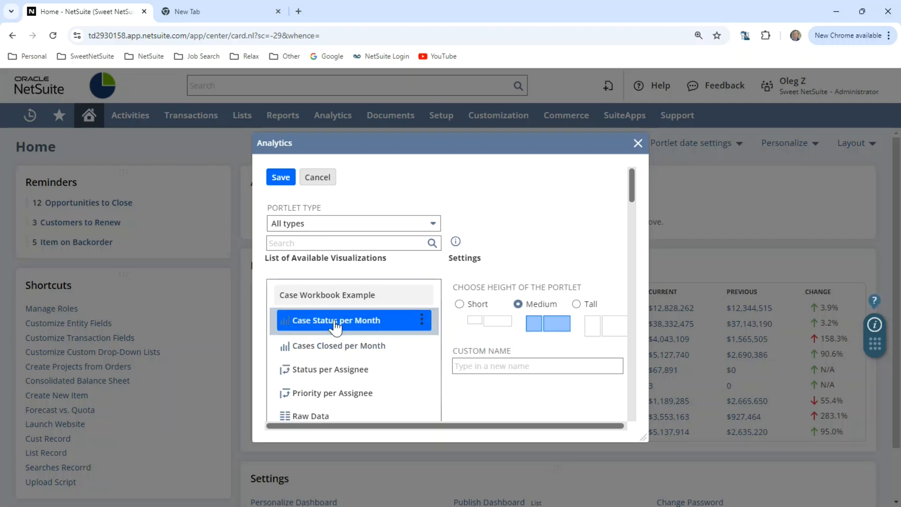
click(477, 367)
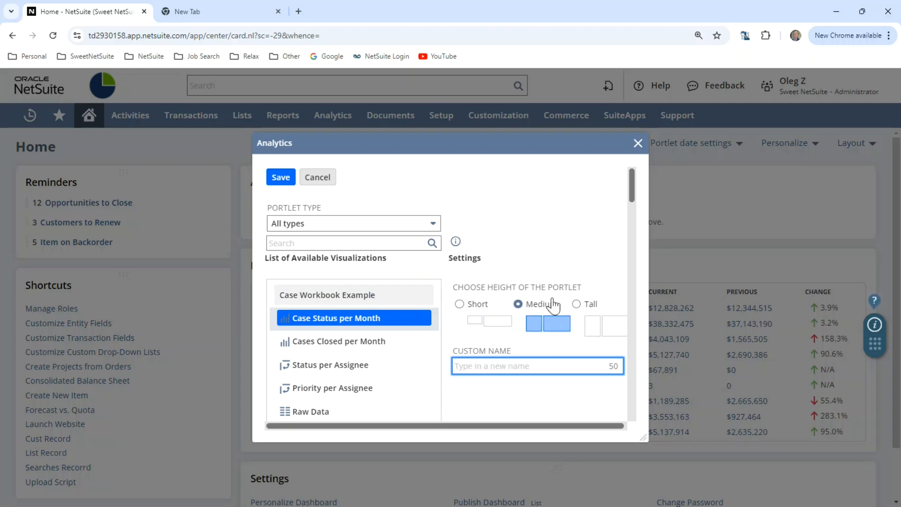
click(277, 177)
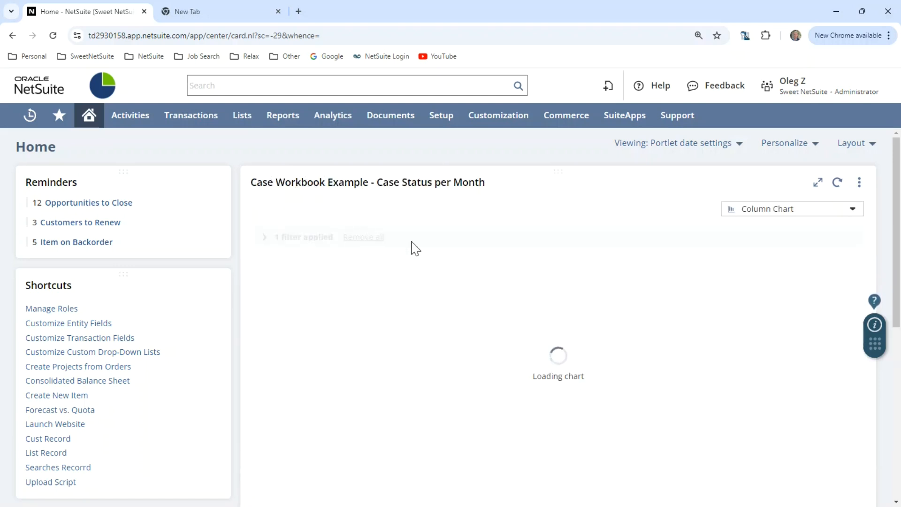
Review the Case Status per Month portlet and remove its "Status none of Closed" filter
scroll(561, 193, down, 1)
scroll(550, 331, down, 1)
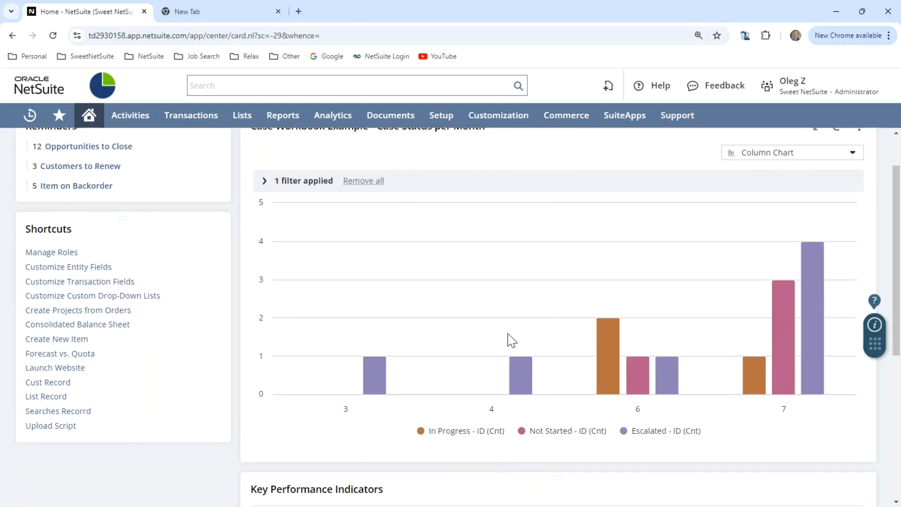
scroll(539, 318, up, 2)
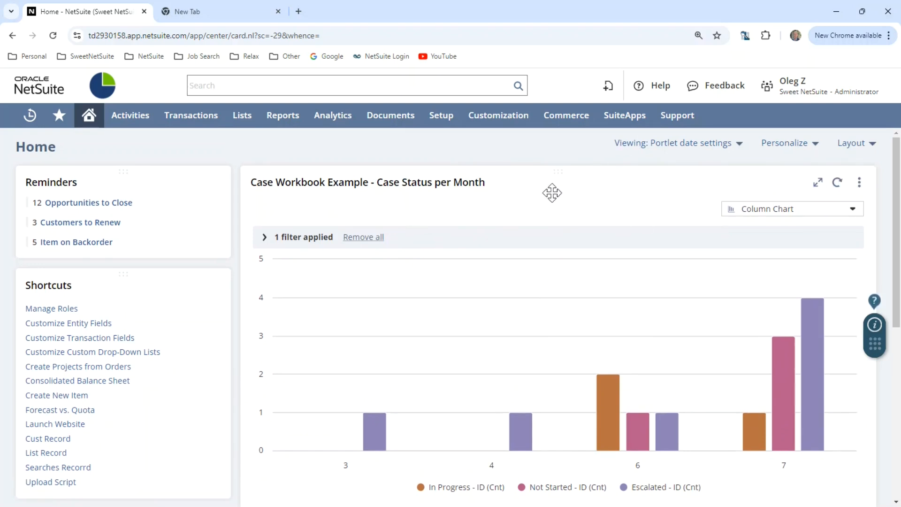
click(264, 237)
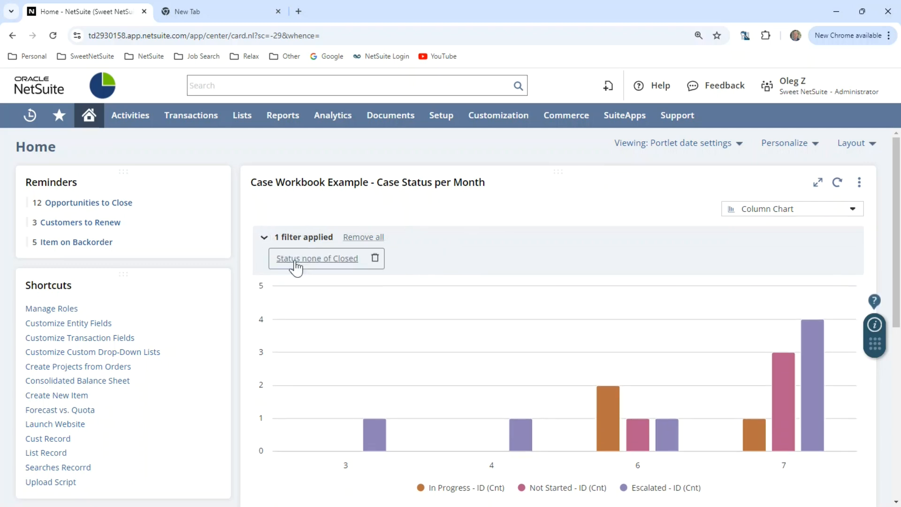
click(363, 238)
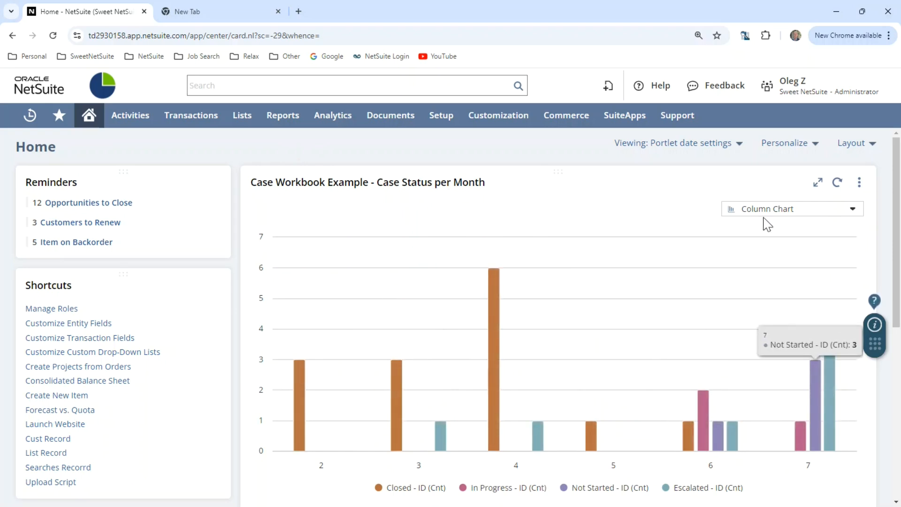
Change the Case Status per Month portlet to a stacked column chart and hide its Closed series
click(852, 209)
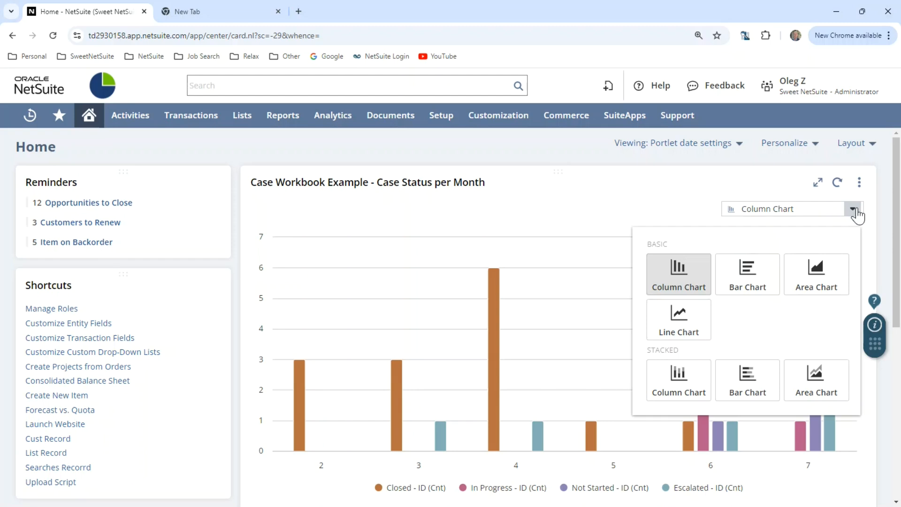
click(700, 218)
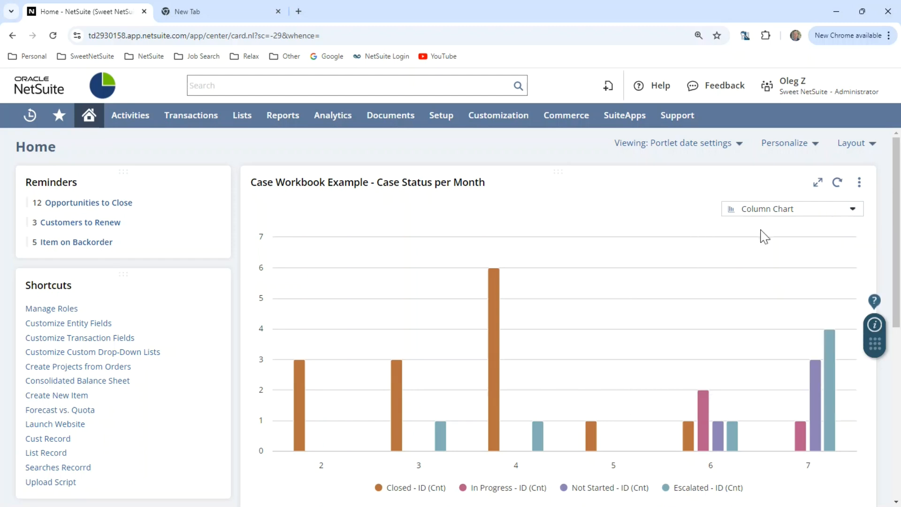
click(853, 211)
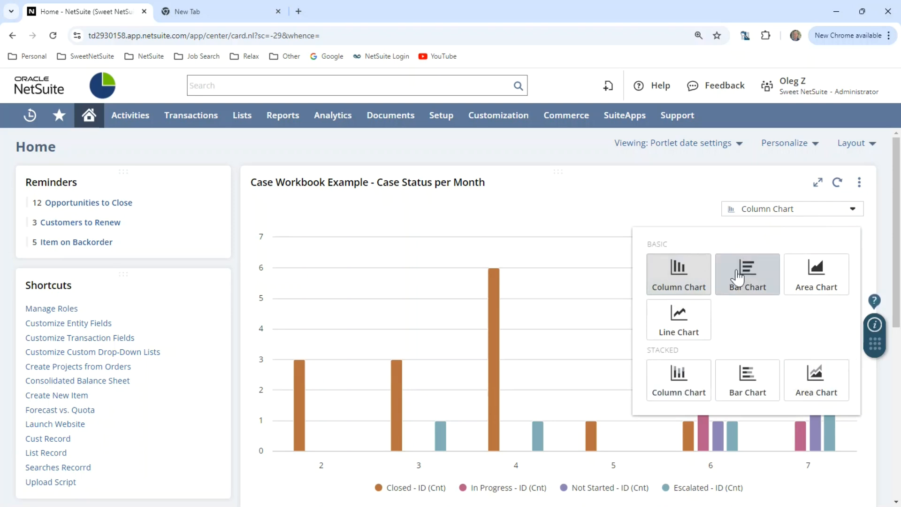
click(687, 386)
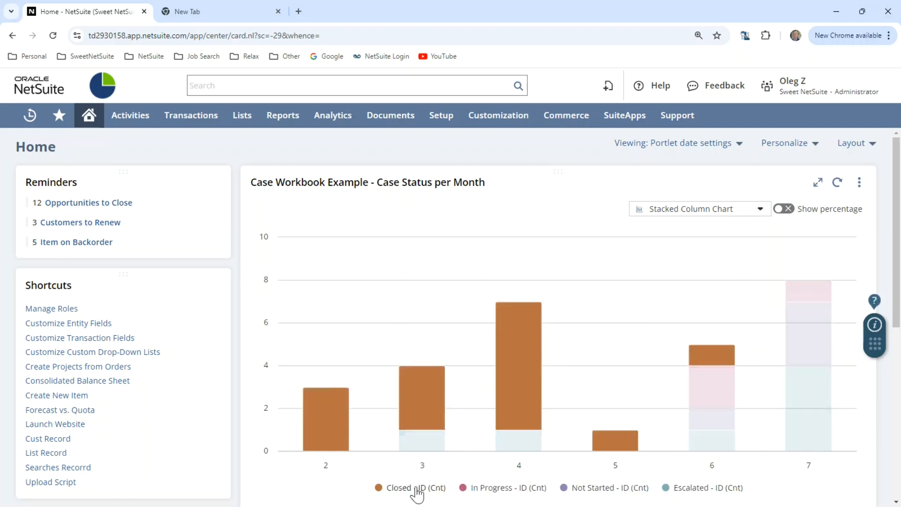
click(402, 491)
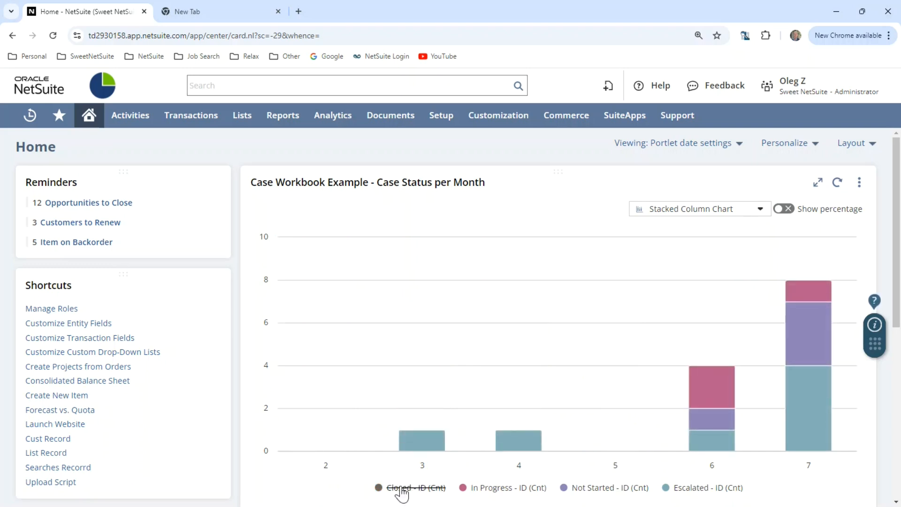
Switch the Case Status per Month portlet back to the basic column chart
click(760, 209)
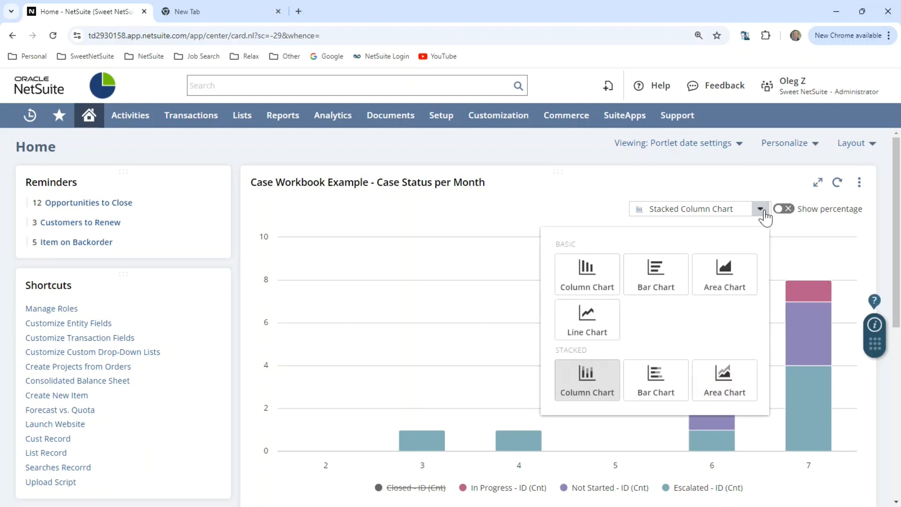
click(739, 199)
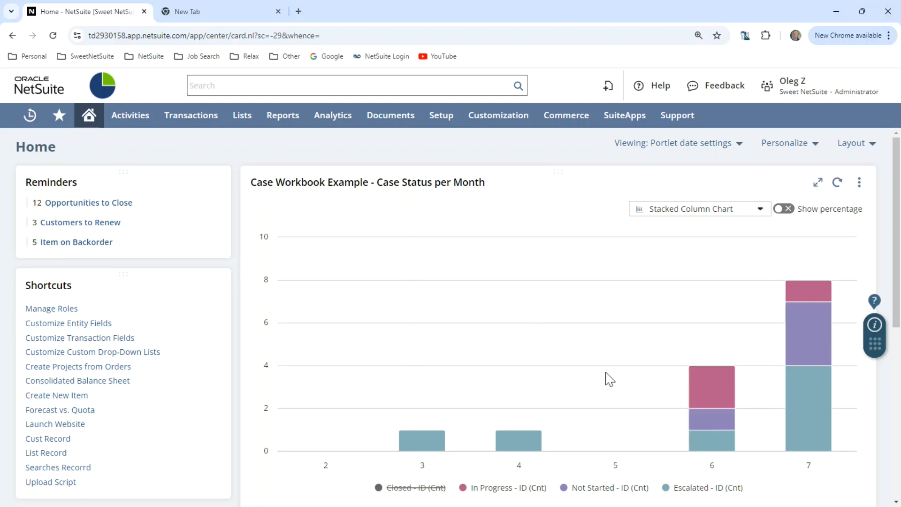
click(758, 209)
click(584, 271)
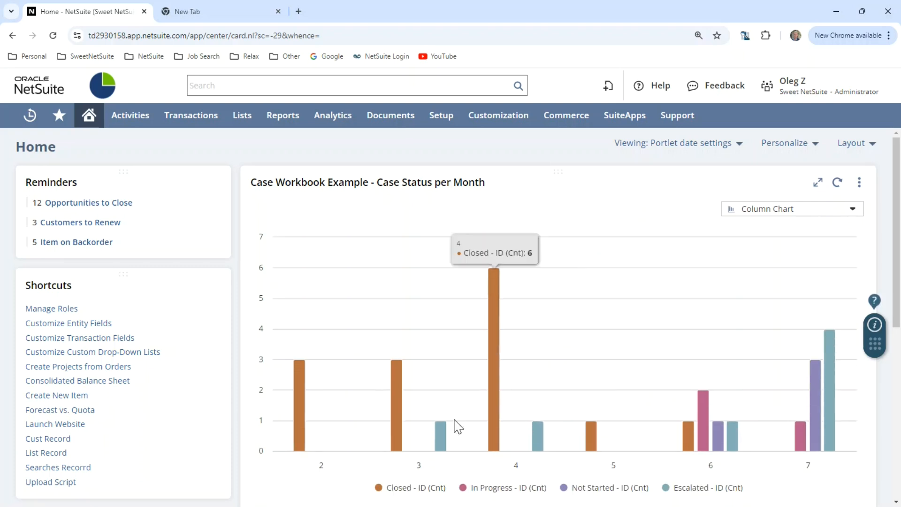
Toggle the Case Status per Month chart's series, hiding Closed and Not Started and leaving In Progress and Escalated displayed
click(412, 491)
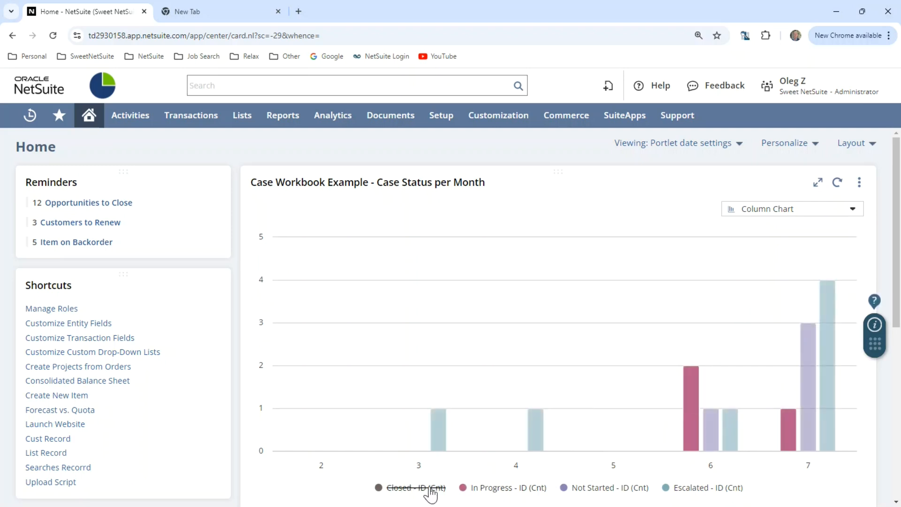
click(544, 488)
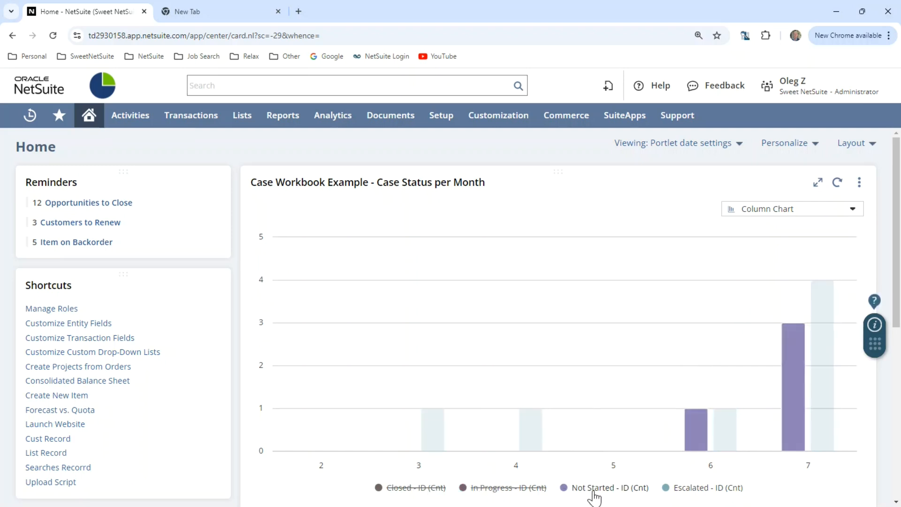
click(644, 489)
click(700, 493)
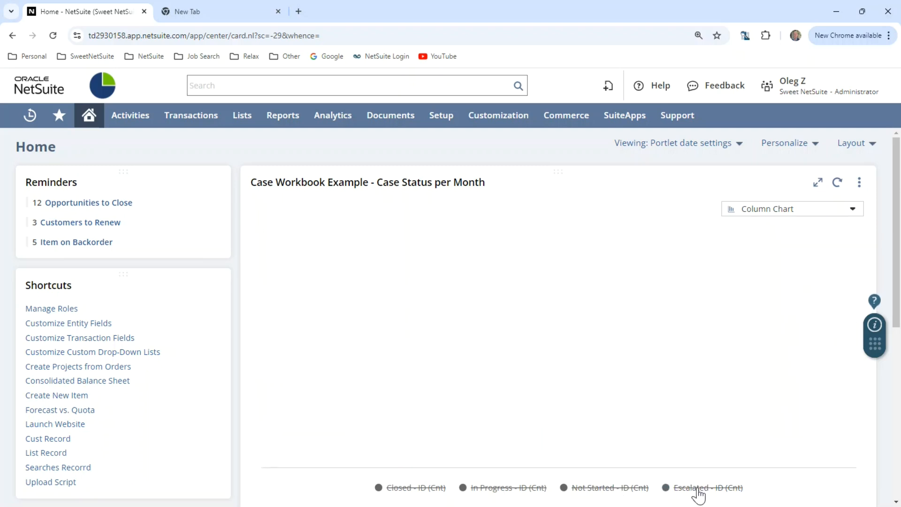
click(604, 492)
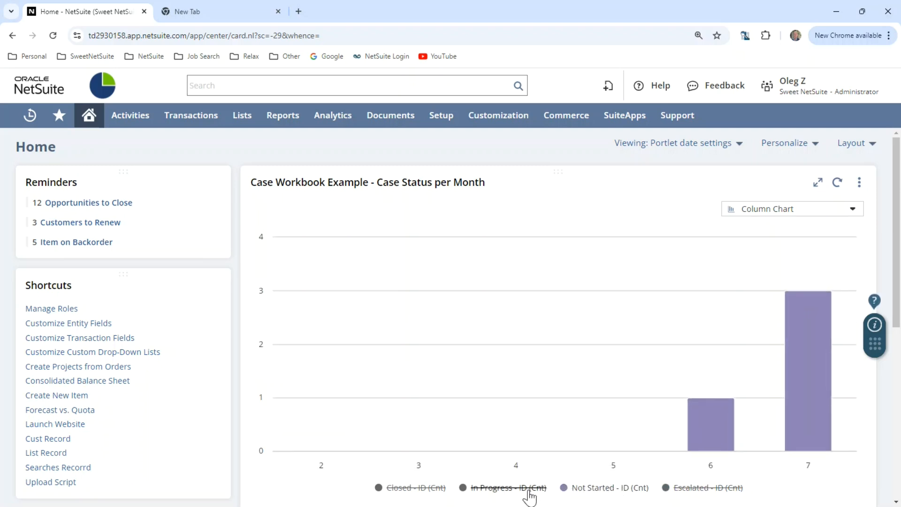
click(533, 489)
click(587, 490)
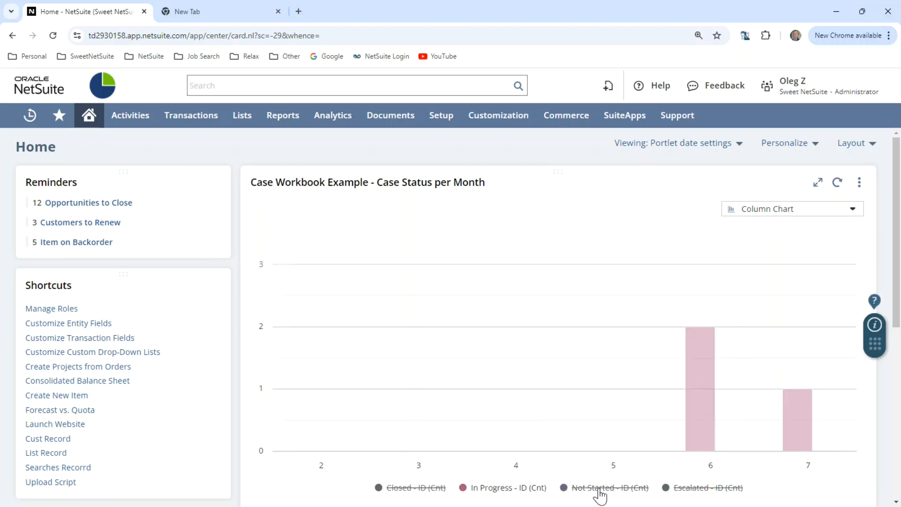
click(695, 491)
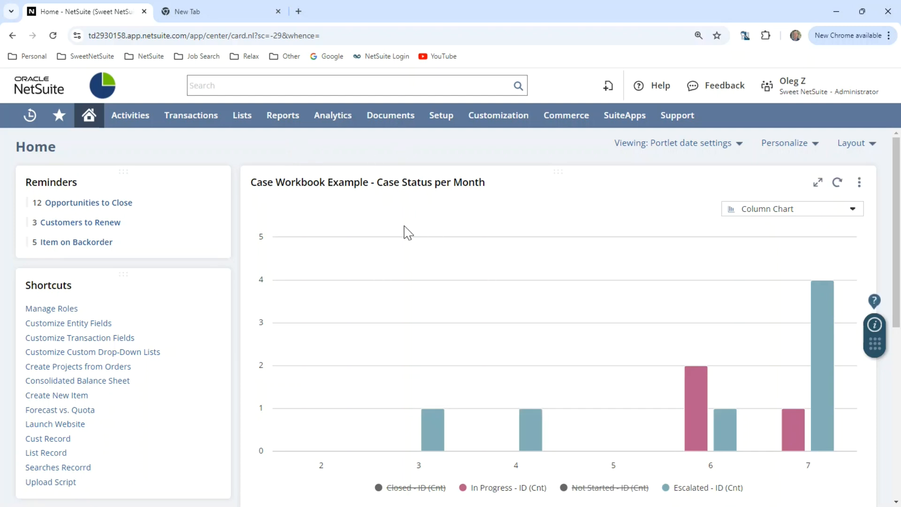
Look over the Home dashboard and its available column layouts, including the three-column option
scroll(406, 233, down, 5)
scroll(296, 309, up, 5)
click(861, 146)
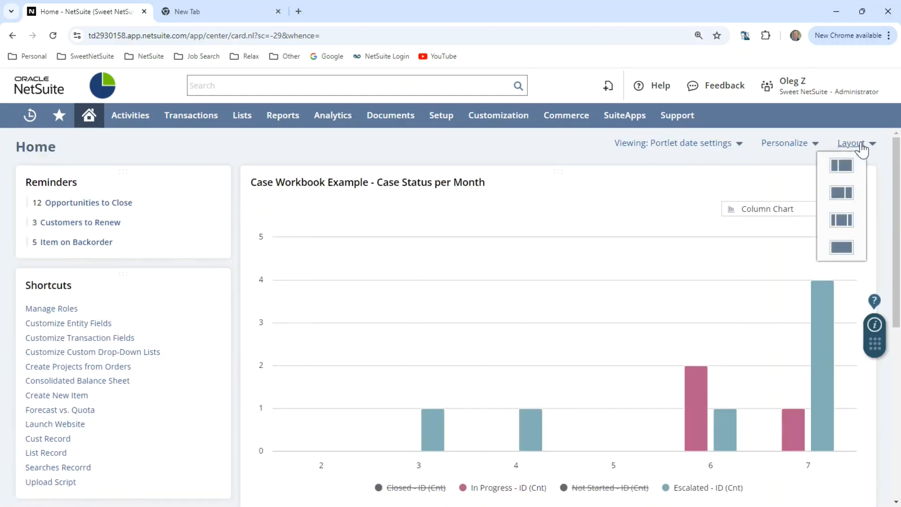
click(846, 221)
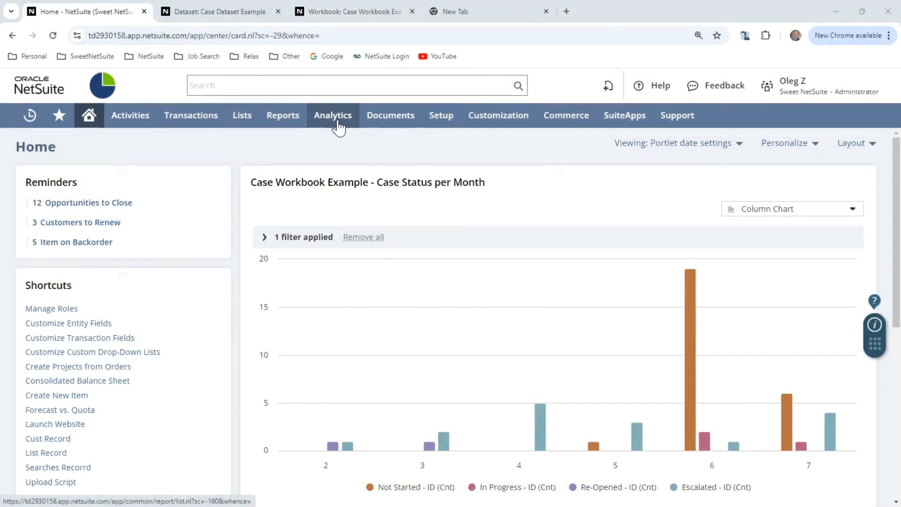
Browse the Analytics datasets and their filter options, and review the details of Case Dataset Example
click(336, 120)
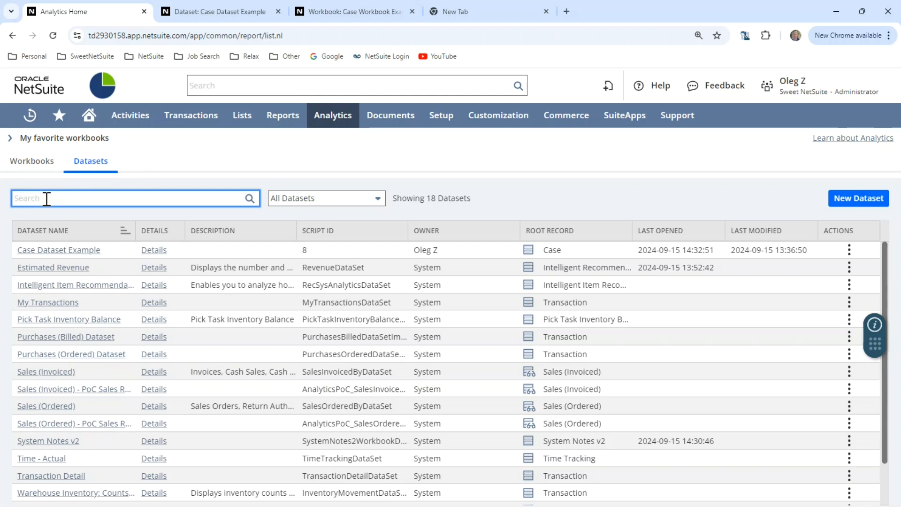
click(322, 202)
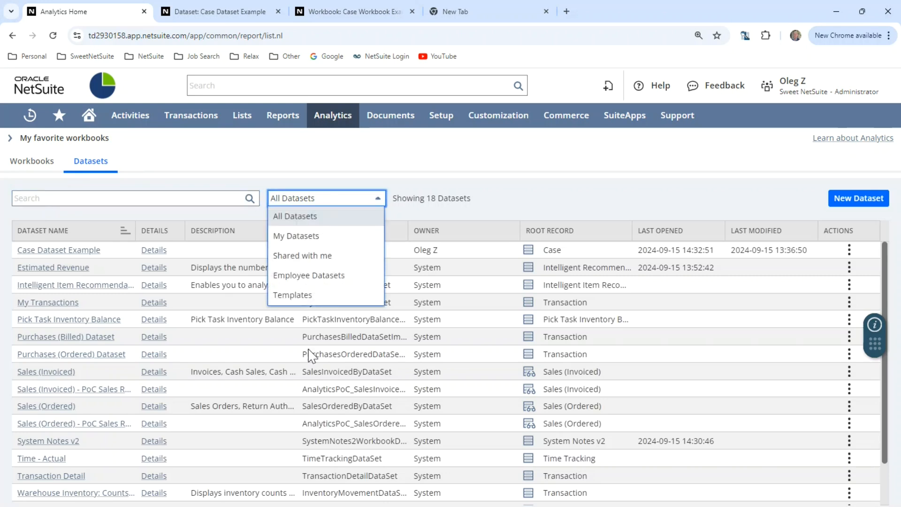
click(216, 174)
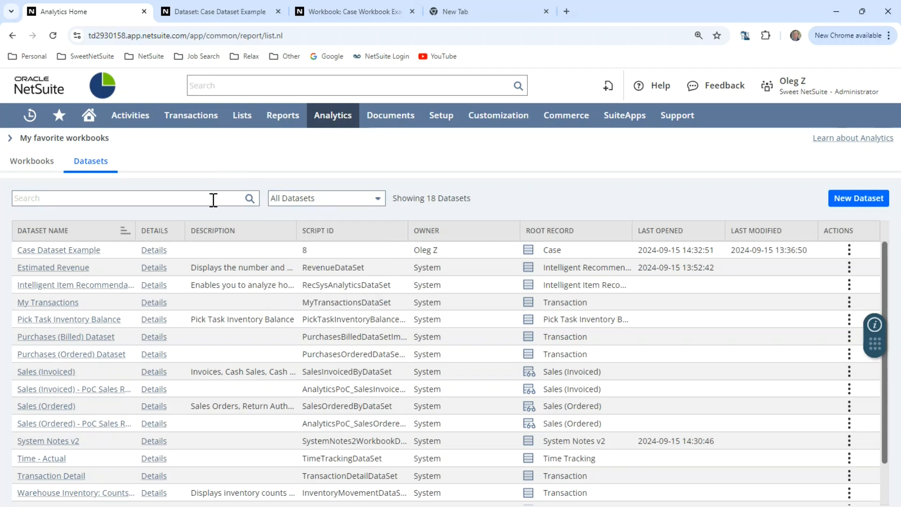
click(153, 250)
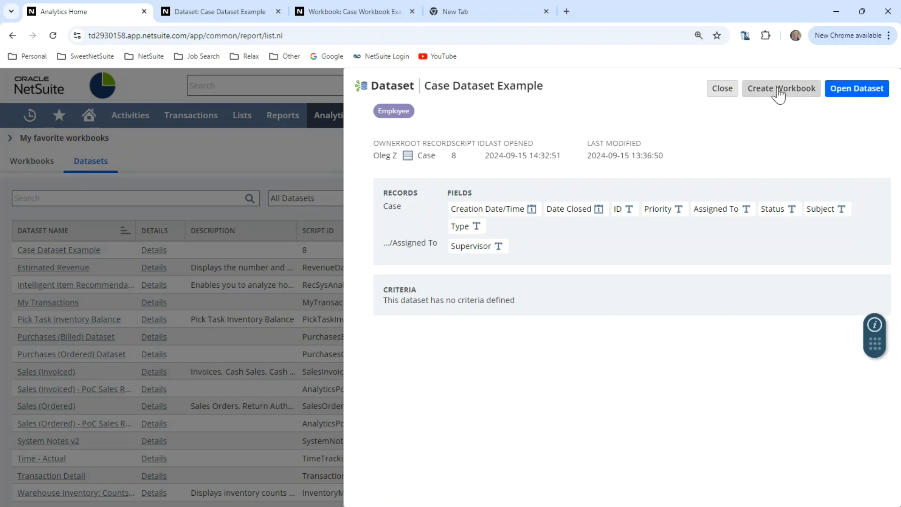
click(721, 99)
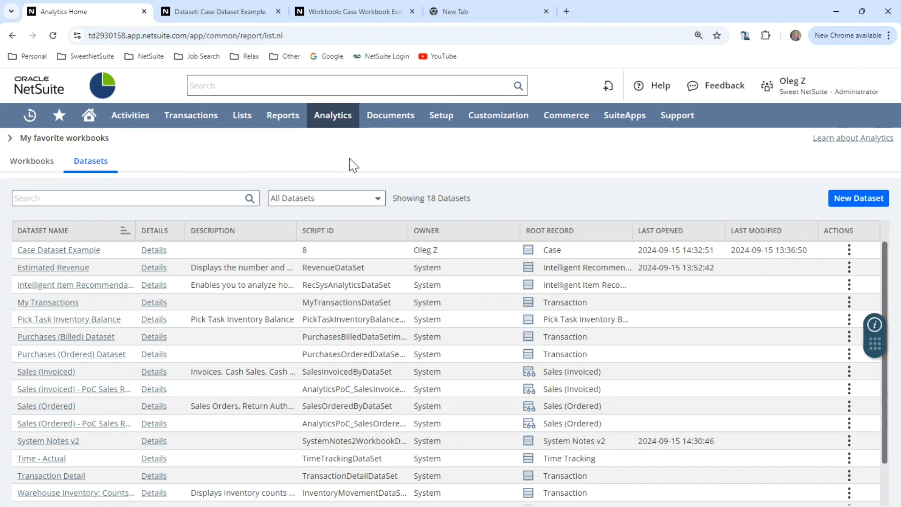
Check the list of workbooks and the save options of the open Case Workbook Example, returning to the list
click(46, 165)
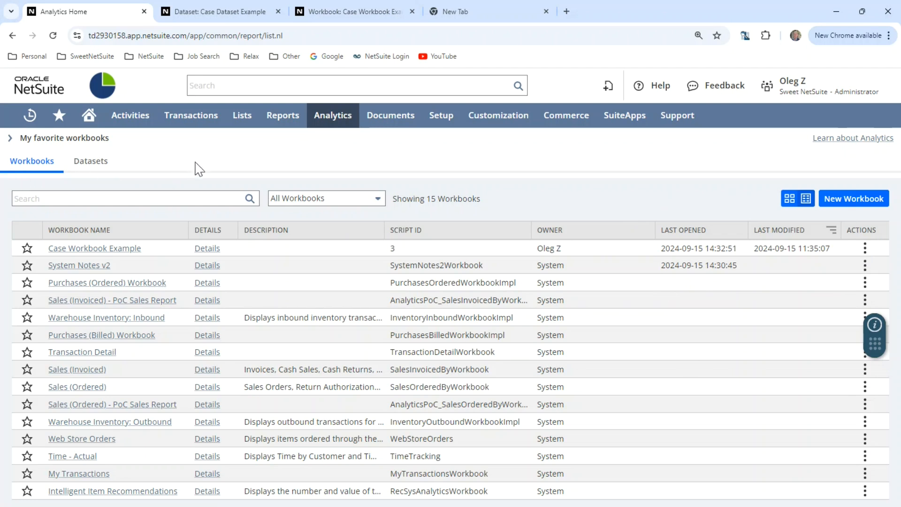
click(343, 10)
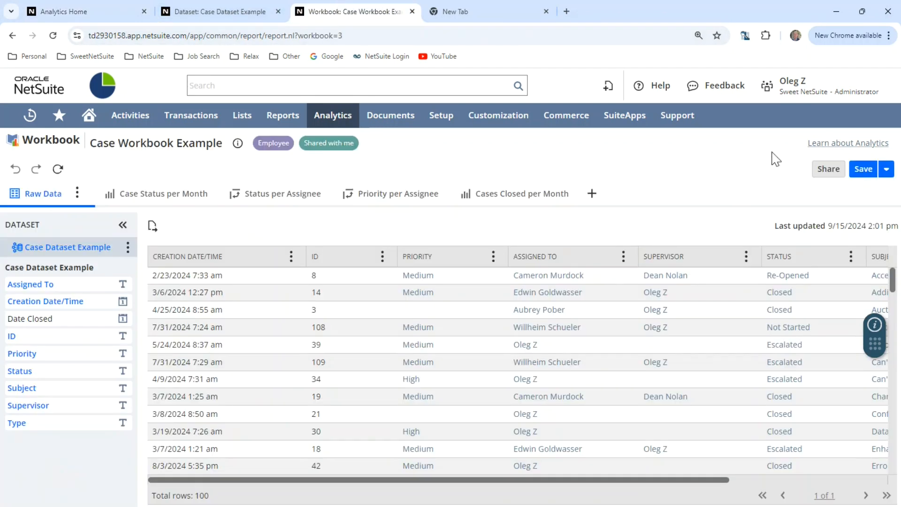
click(886, 170)
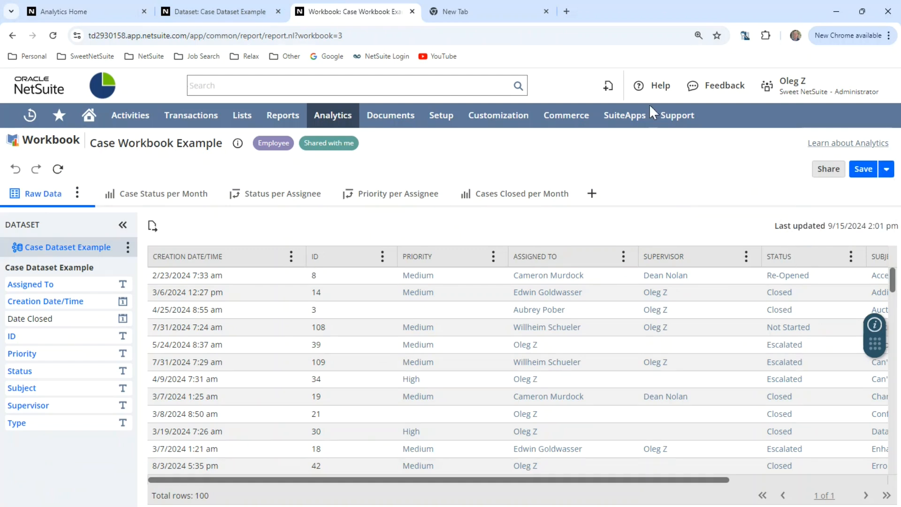
click(96, 12)
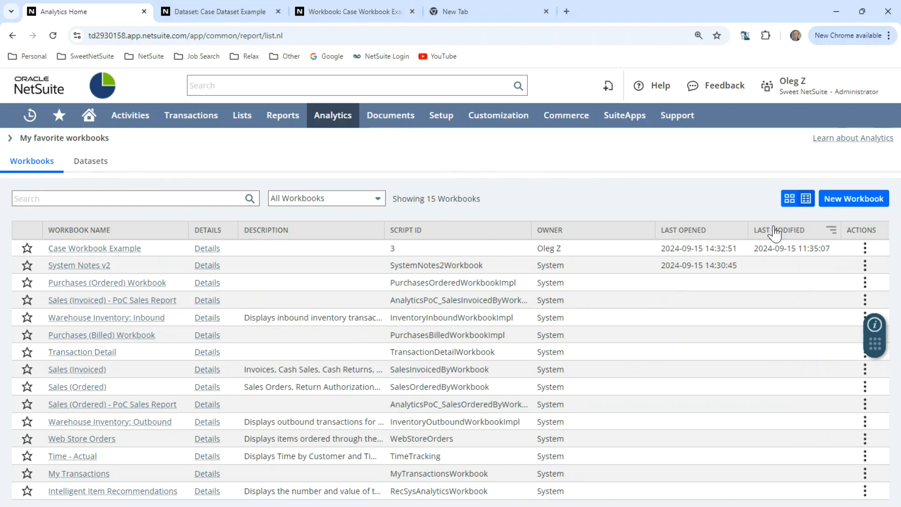
View the workbooks as tiles, check the actions for Case Workbook Example and Intelligent Item Recommendations, and restore the list view
click(789, 200)
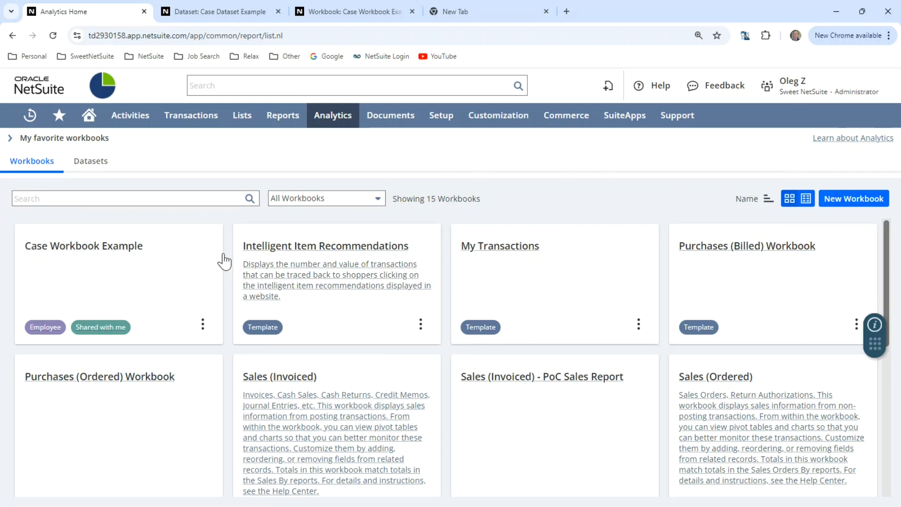
click(203, 324)
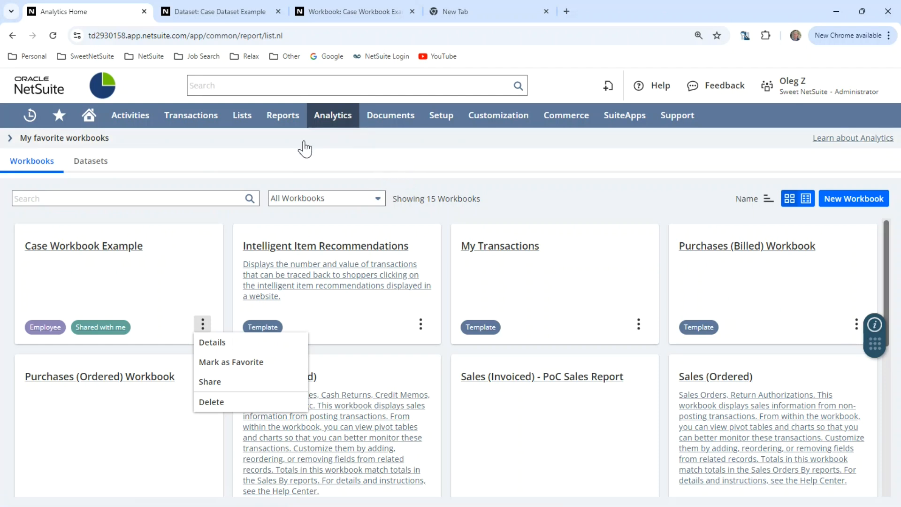
click(420, 324)
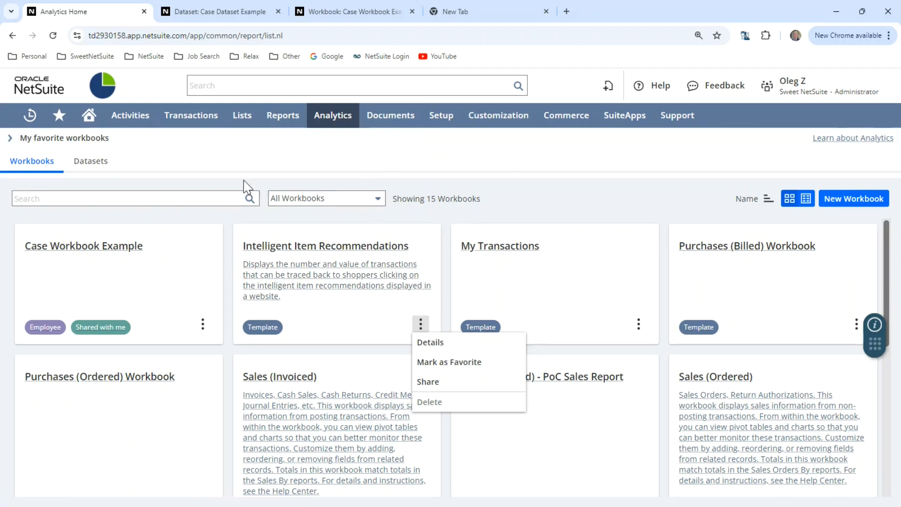
click(781, 203)
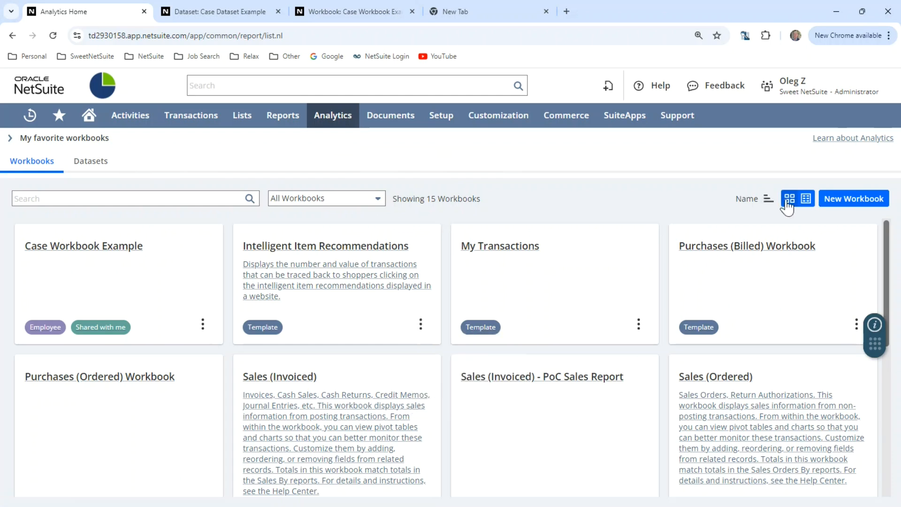
click(807, 201)
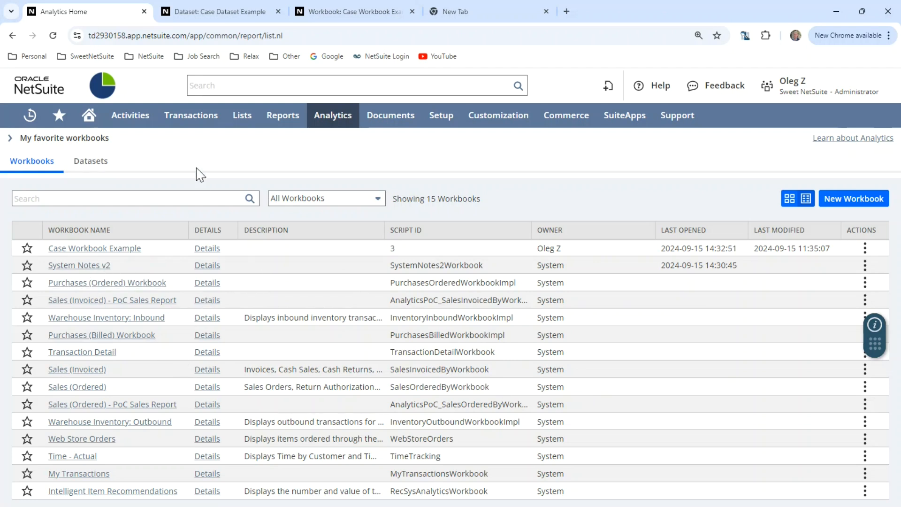
Mark Case Workbook Example as a favorite, view it among the favorite workbooks, and remove the favorite mark
click(27, 248)
click(9, 139)
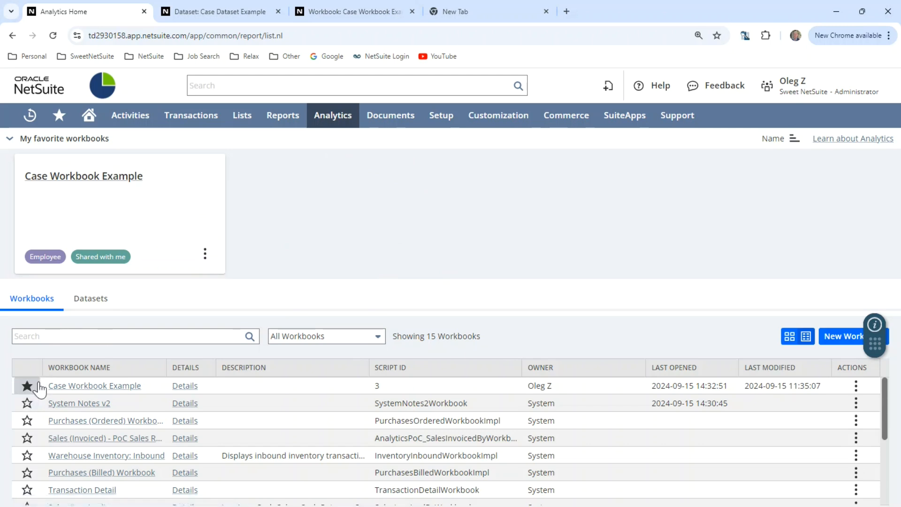
click(27, 385)
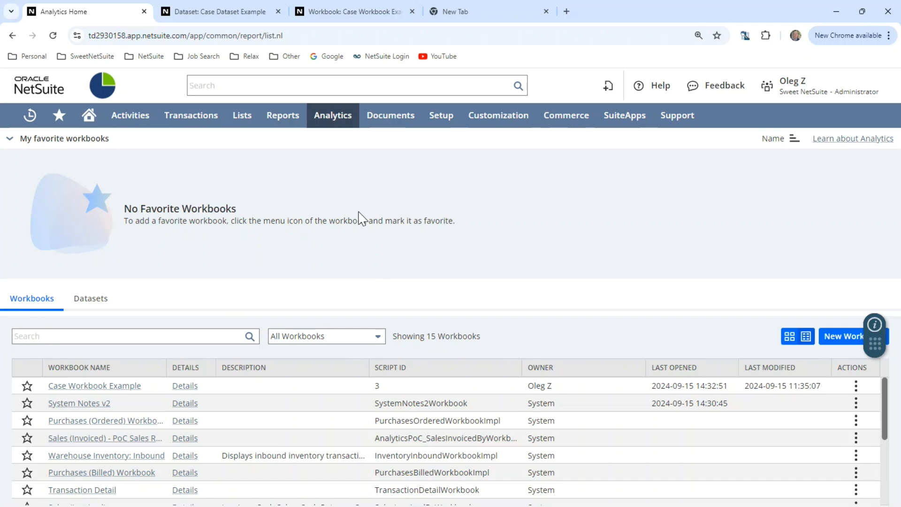
Inspect the editable name, description and ID of Case Dataset Example and close its details without changing them
click(224, 14)
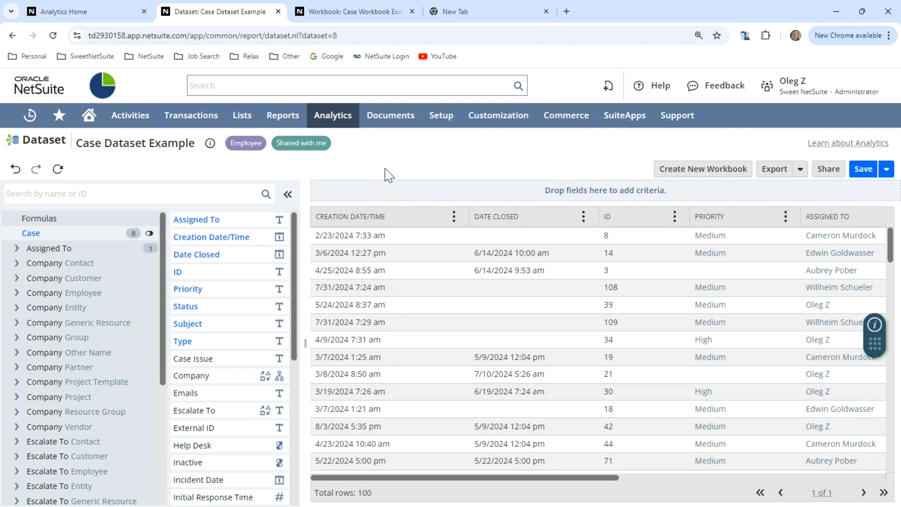
click(208, 148)
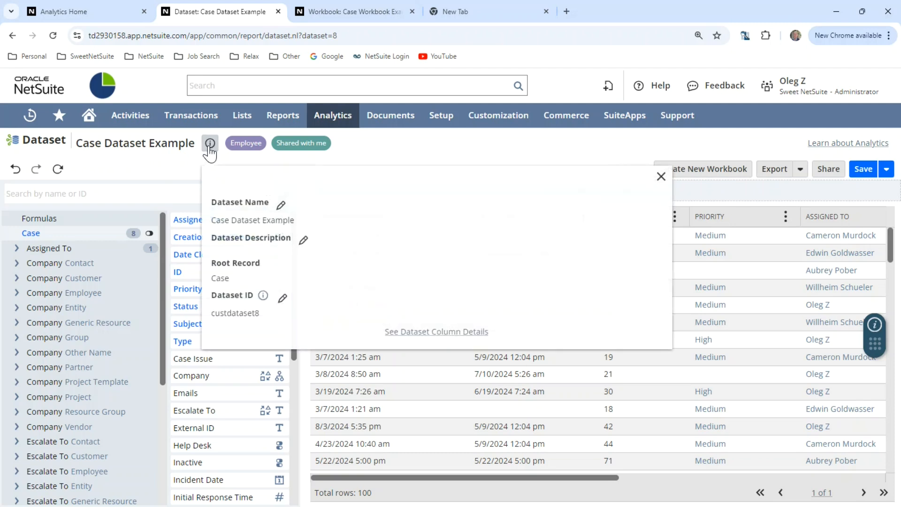
click(281, 207)
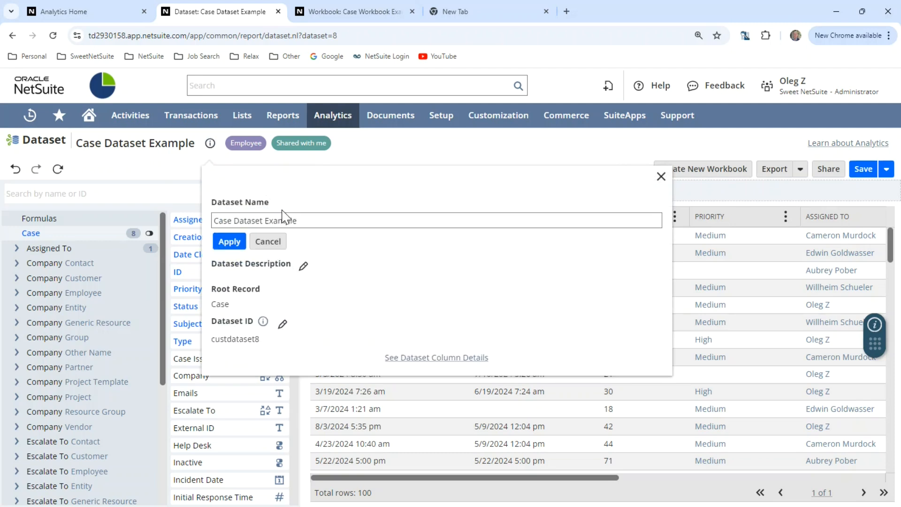
click(304, 268)
click(240, 293)
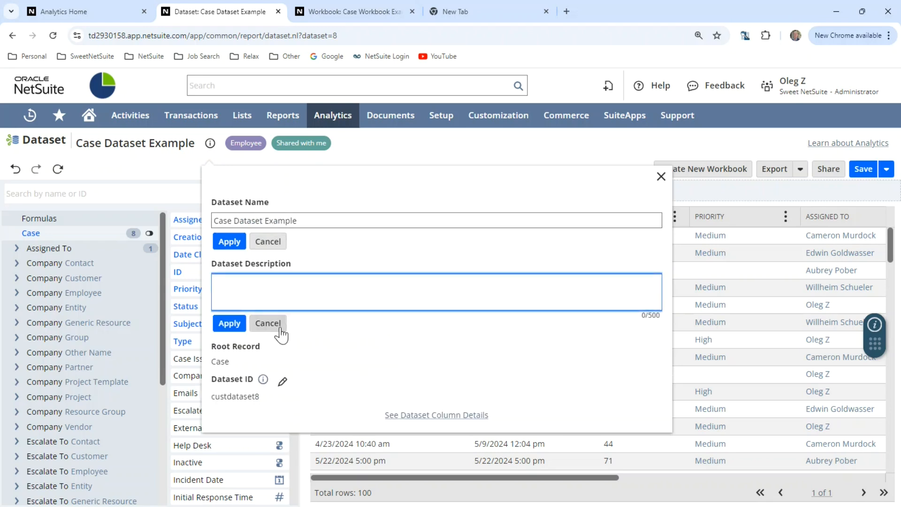
click(283, 383)
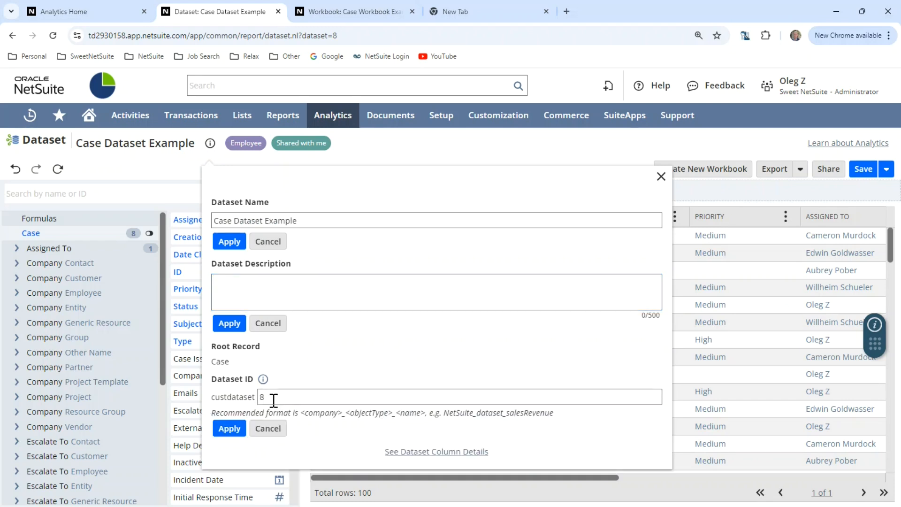
click(274, 400)
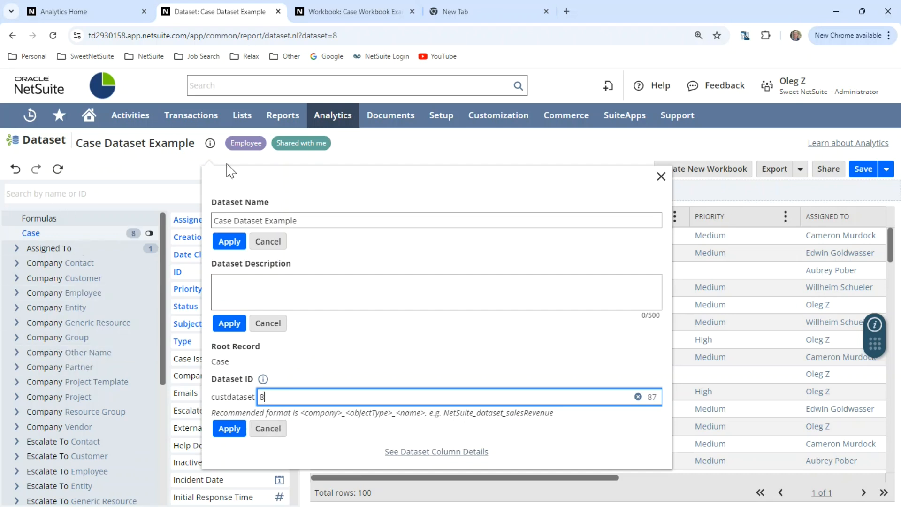
click(661, 177)
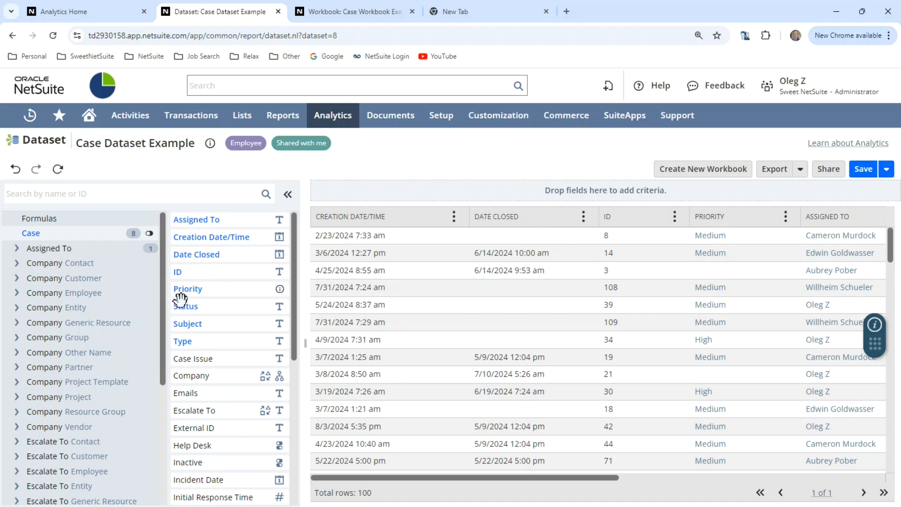
Review the Supervisor column's options and its rename dialog in the dataset, cancelling without a new name
drag(449, 478, 734, 492)
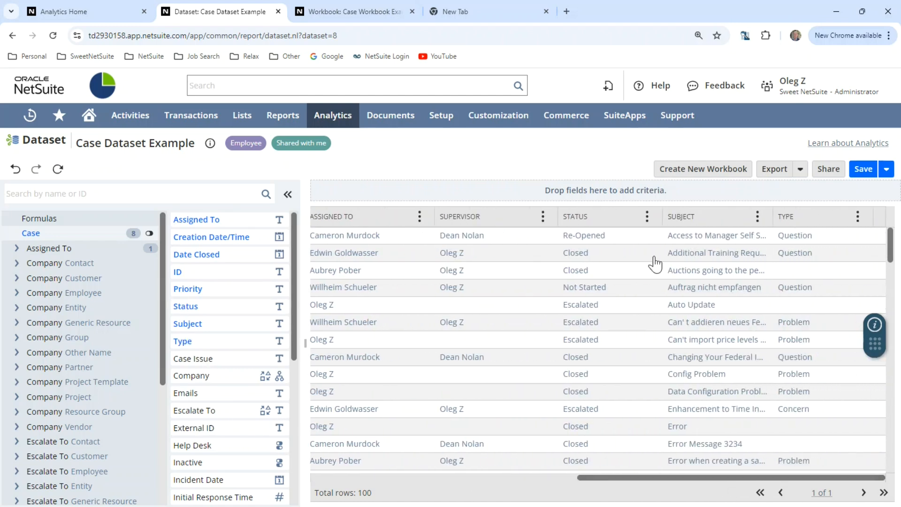
click(543, 216)
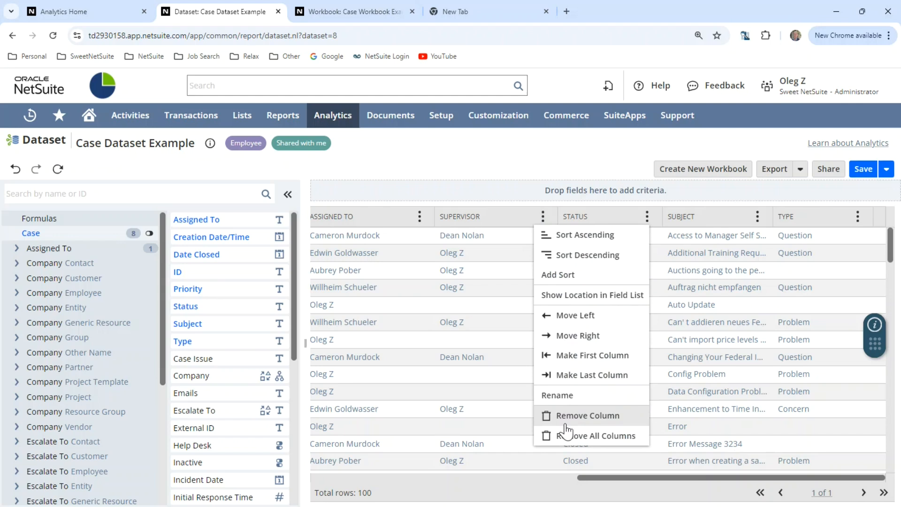
click(565, 395)
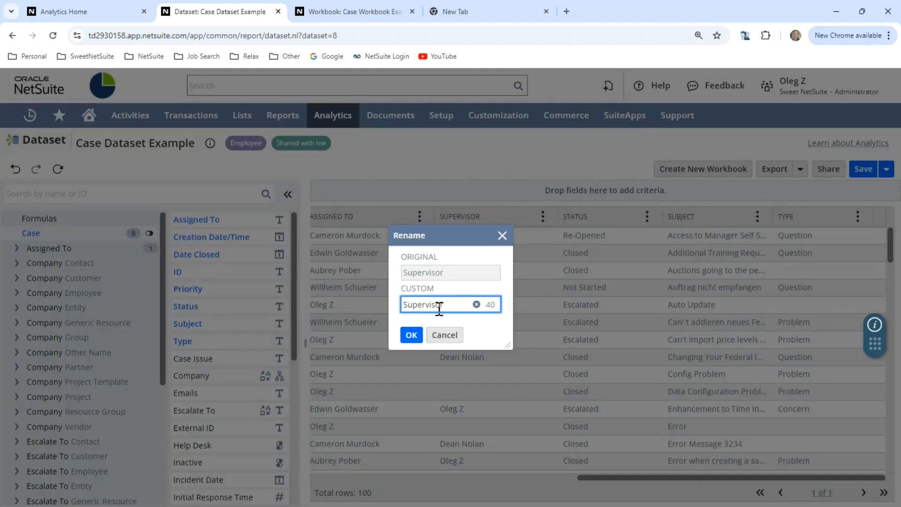
click(502, 235)
drag(691, 477, 458, 475)
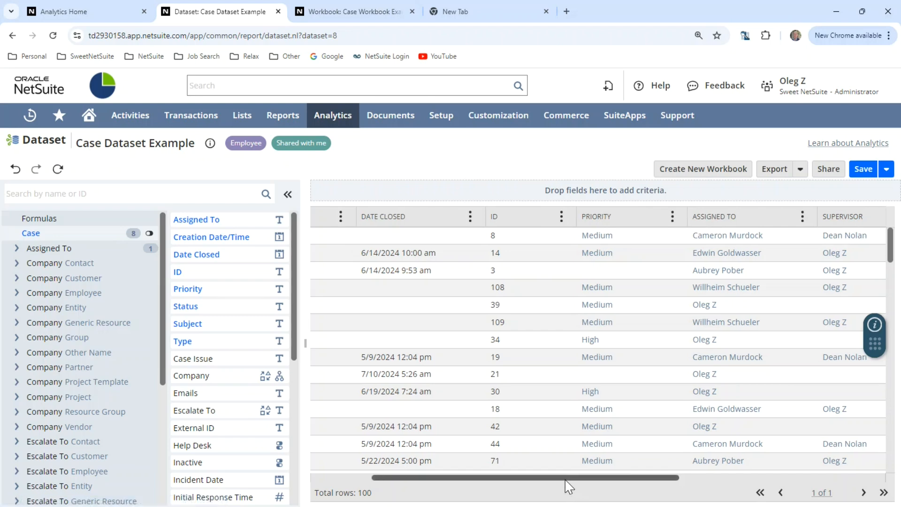
Review the export formats offered for Case Dataset Example and close the list without exporting
drag(569, 480, 499, 480)
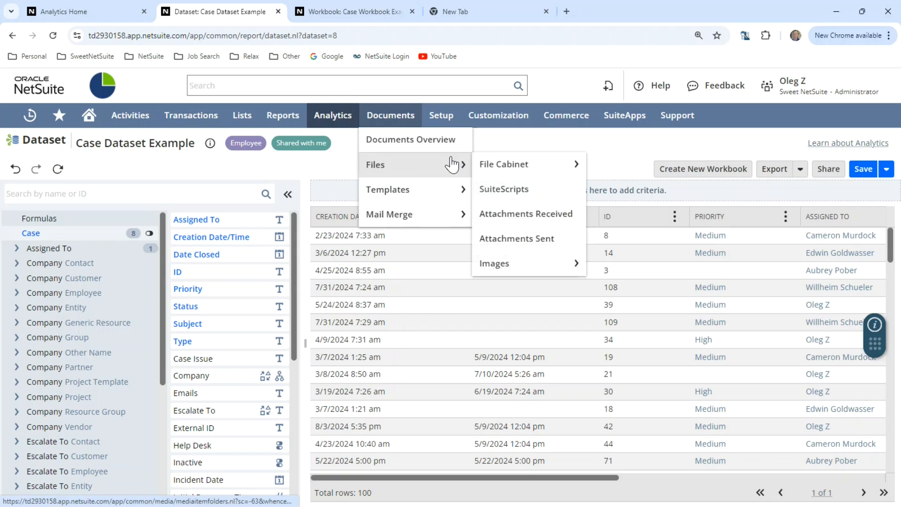
click(800, 170)
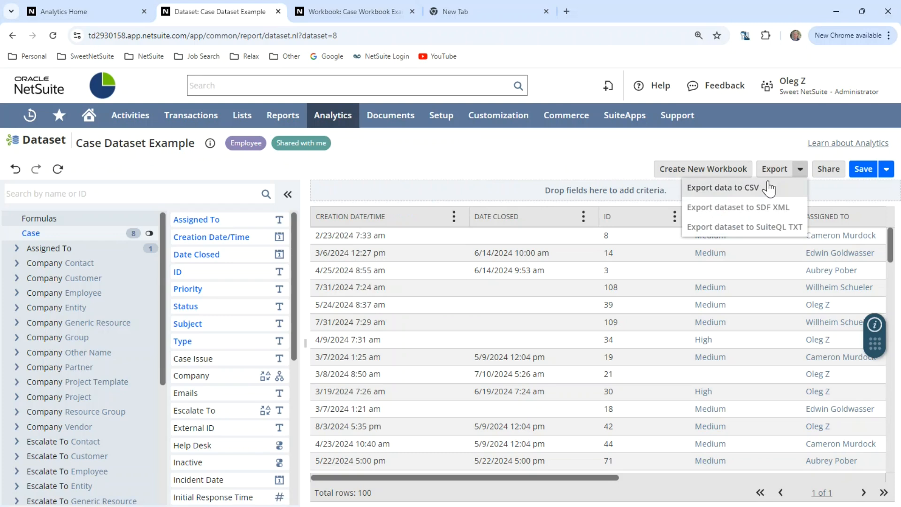
click(766, 246)
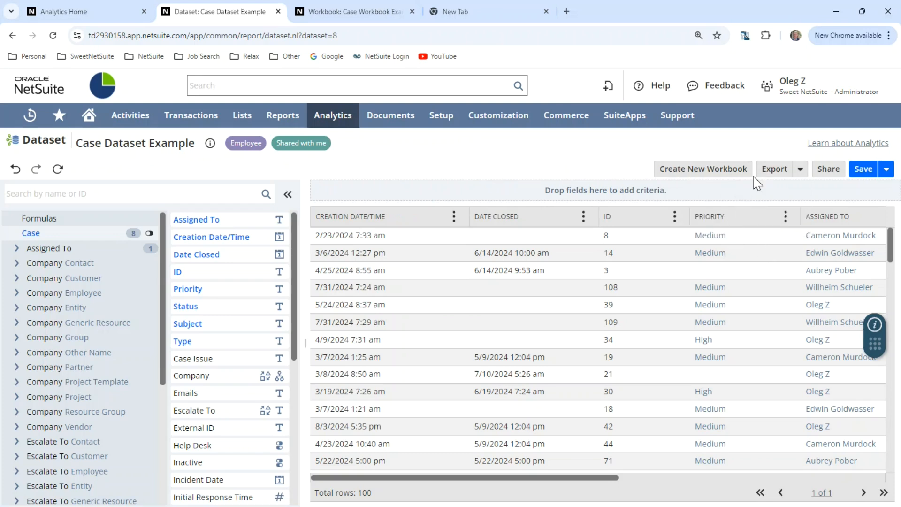
click(799, 170)
click(471, 151)
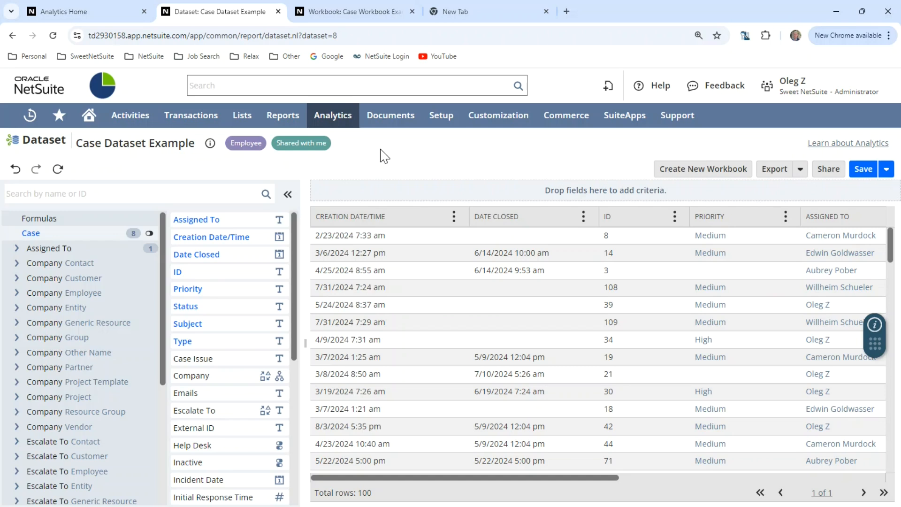
Review the export options for the Raw Data table, Case Status per Month chart and Status per Assignee pivot in Case Workbook Example
click(329, 13)
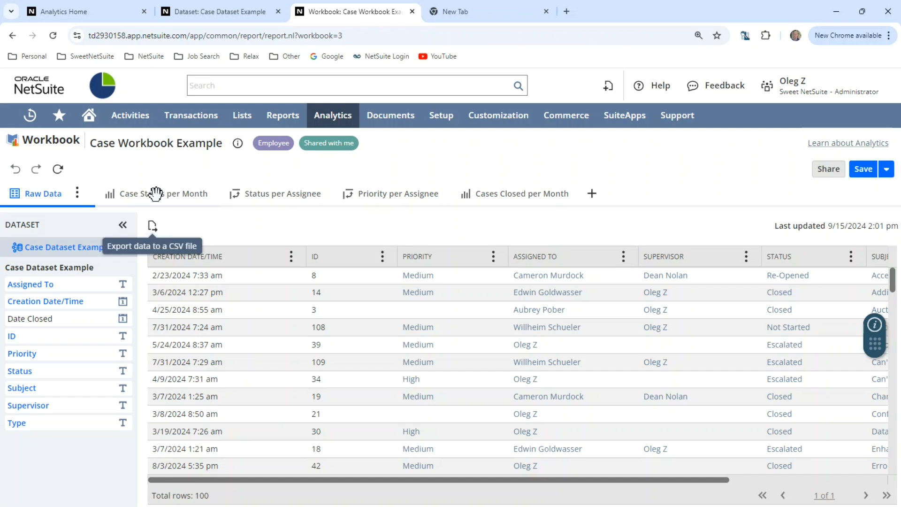
click(181, 194)
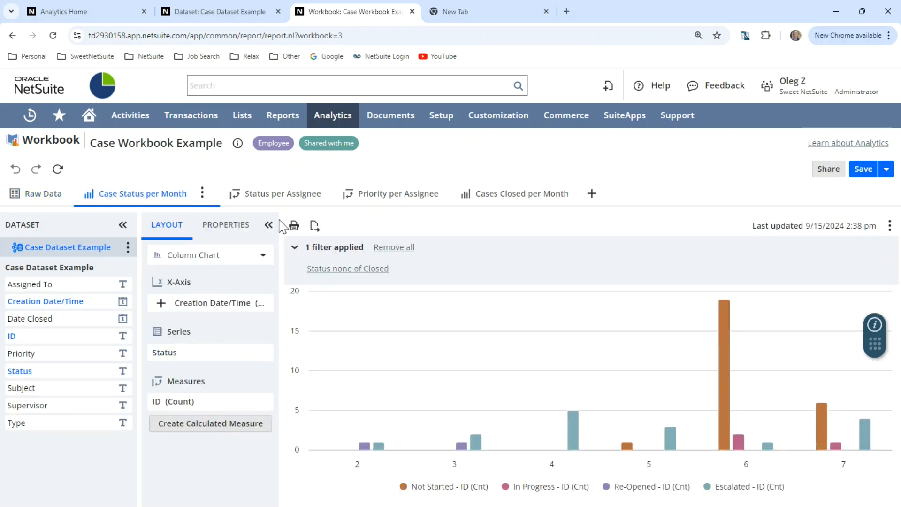
click(316, 232)
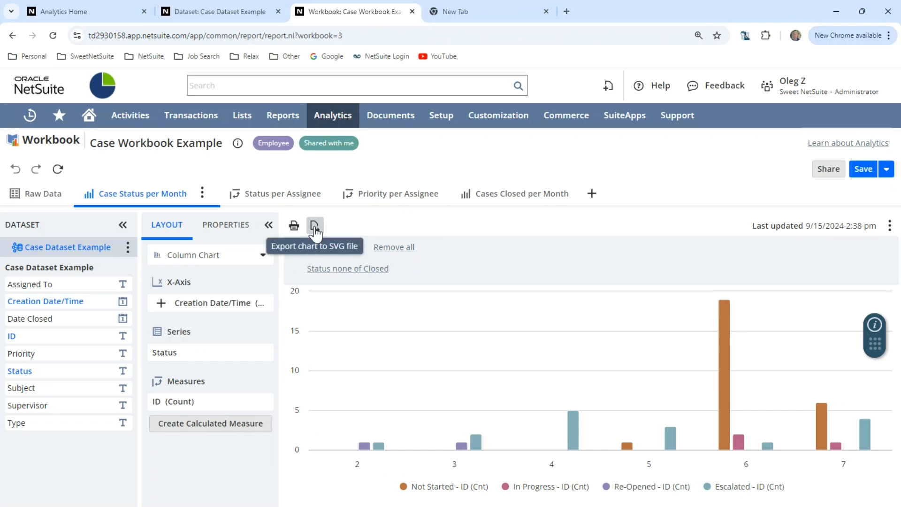
click(302, 193)
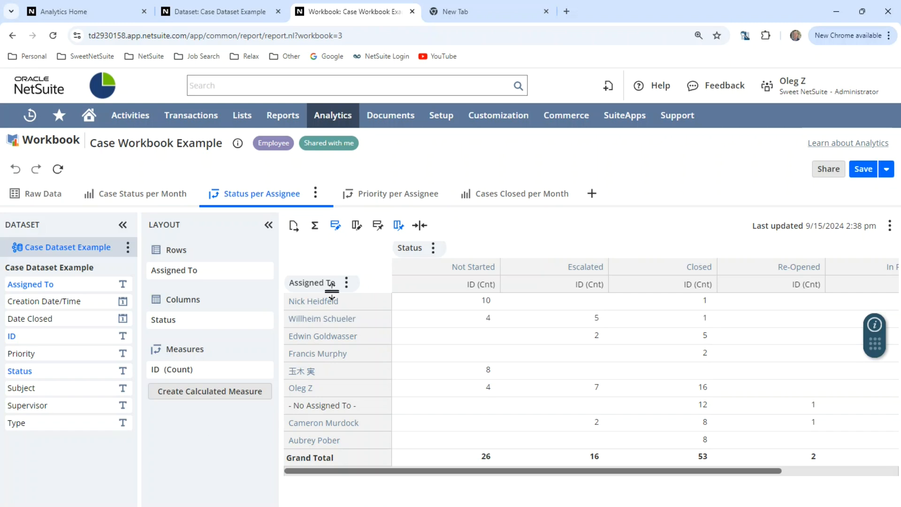
Compare the columns of Case Dataset Example with the Status per Assignee pivot in Case Workbook Example
click(207, 14)
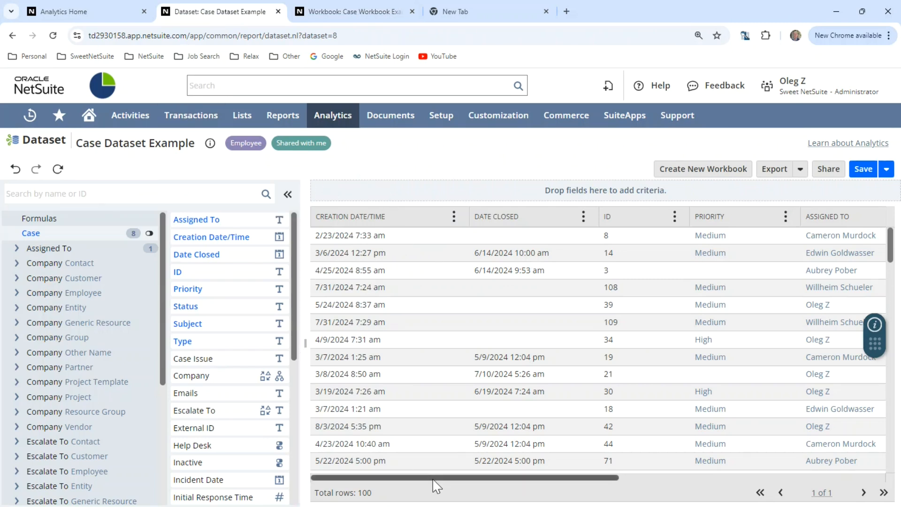
drag(433, 479, 629, 479)
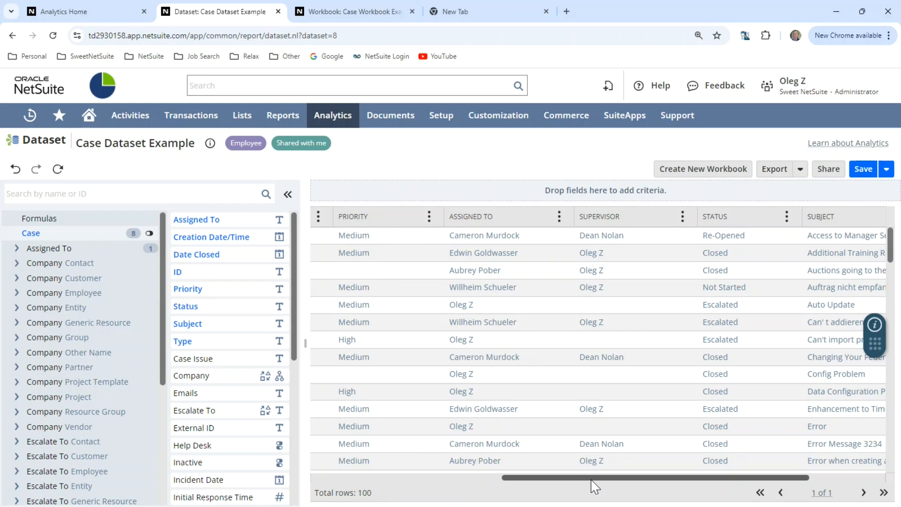
drag(591, 480, 384, 484)
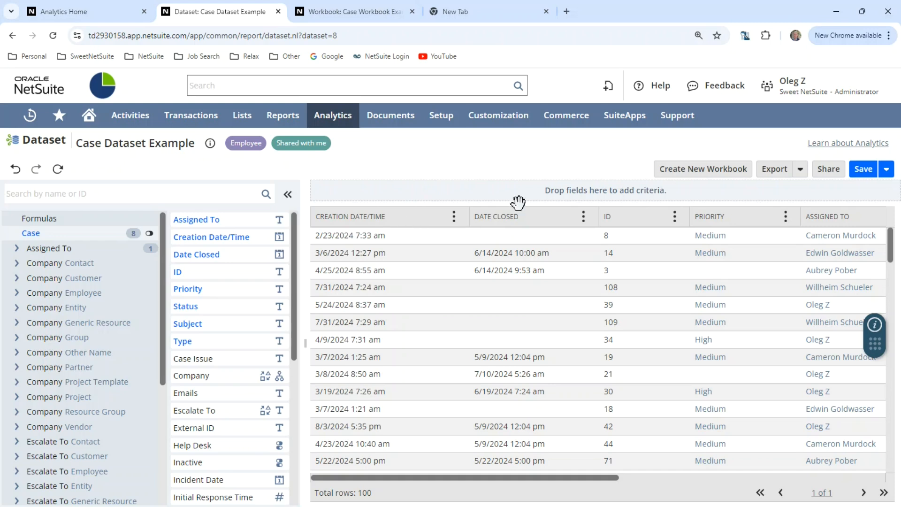
drag(467, 484, 414, 484)
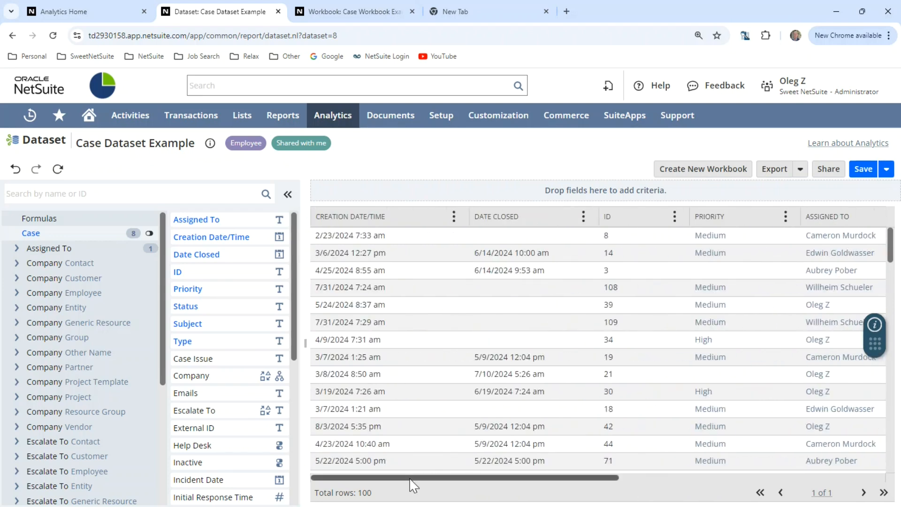
click(331, 14)
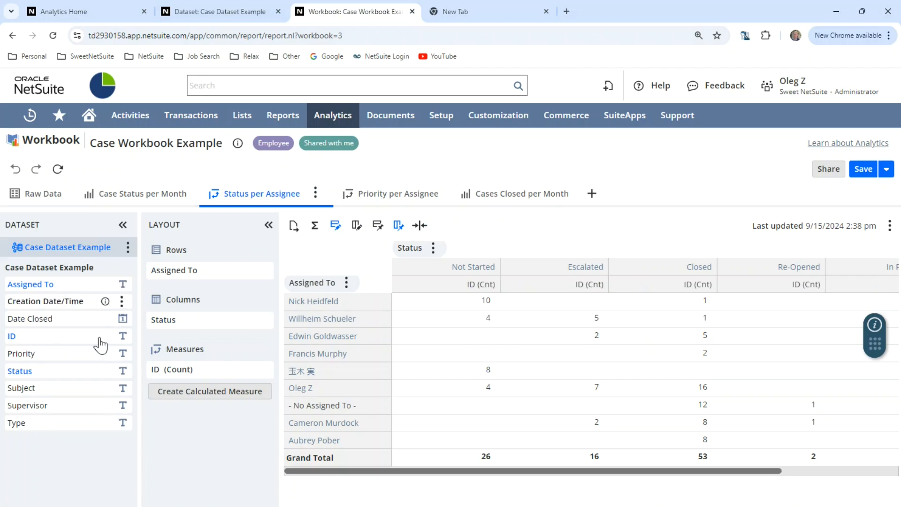
click(228, 14)
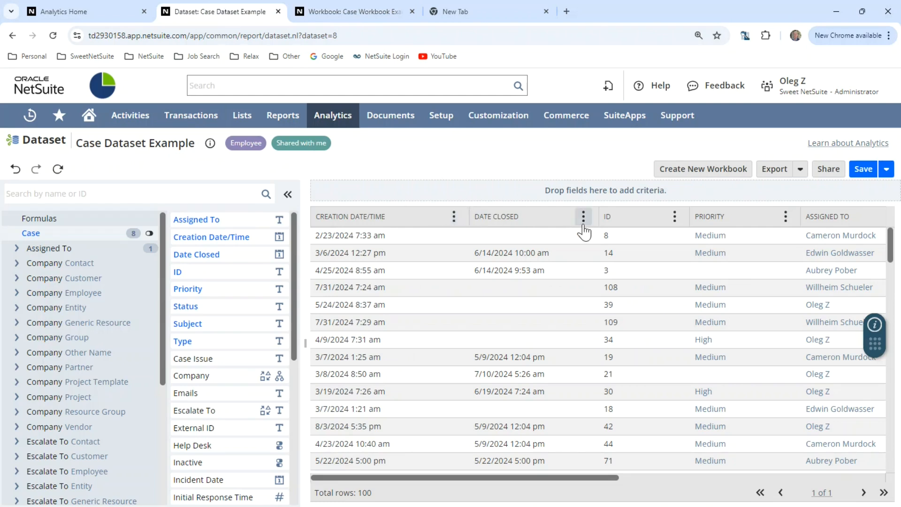
click(329, 14)
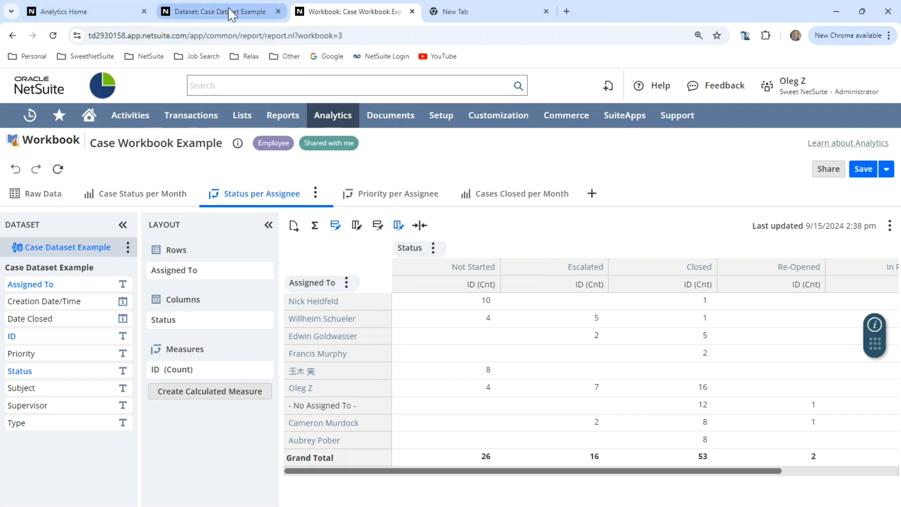
Open the Home dashboard, review the Analytics portlet among the personalization content, and close the personalization options
click(63, 11)
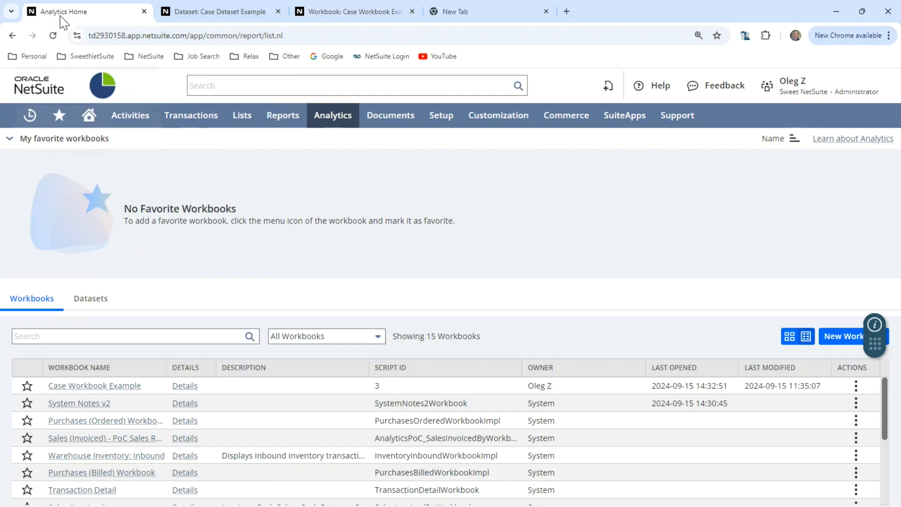
click(88, 116)
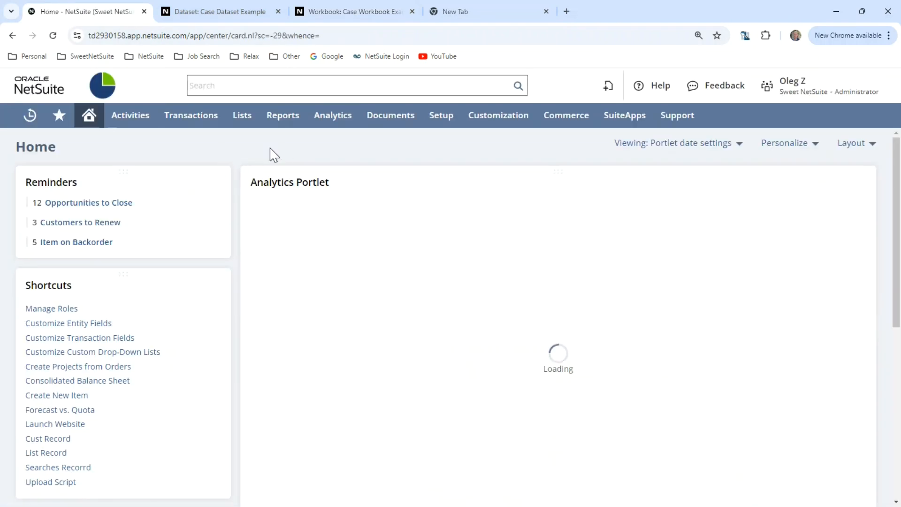
click(773, 149)
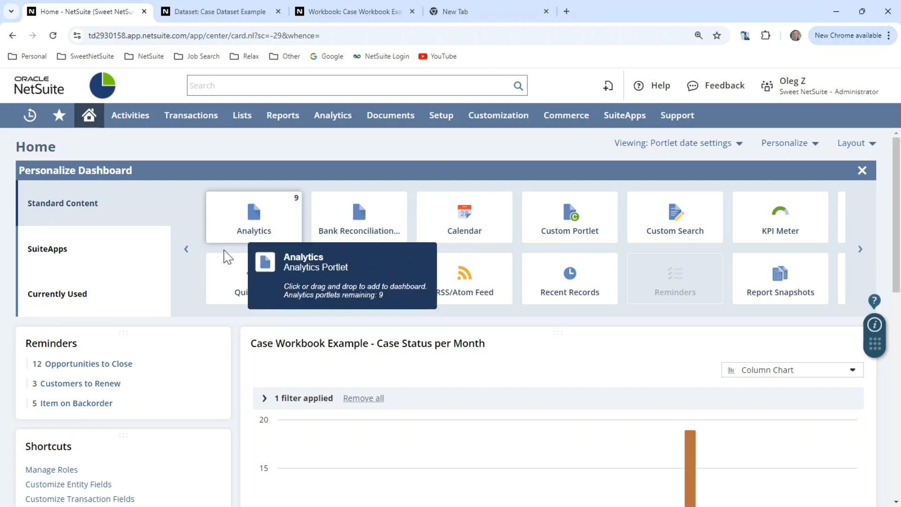
click(861, 171)
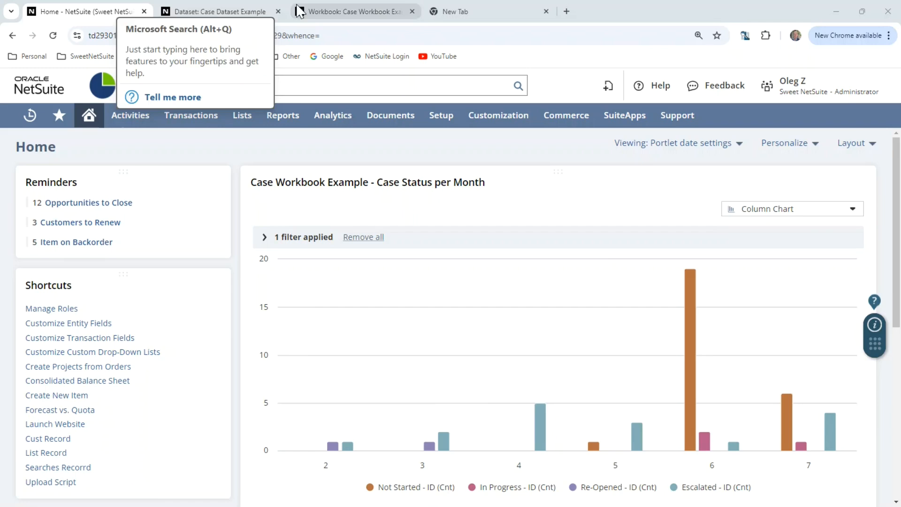
View Case Dataset Example and check the last-updated time of the Raw Data table in Case Workbook Example
click(220, 11)
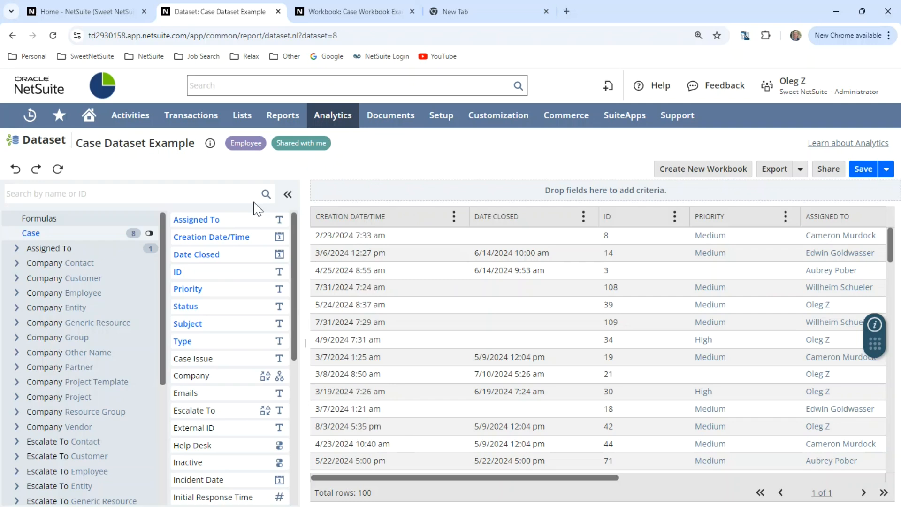
click(352, 12)
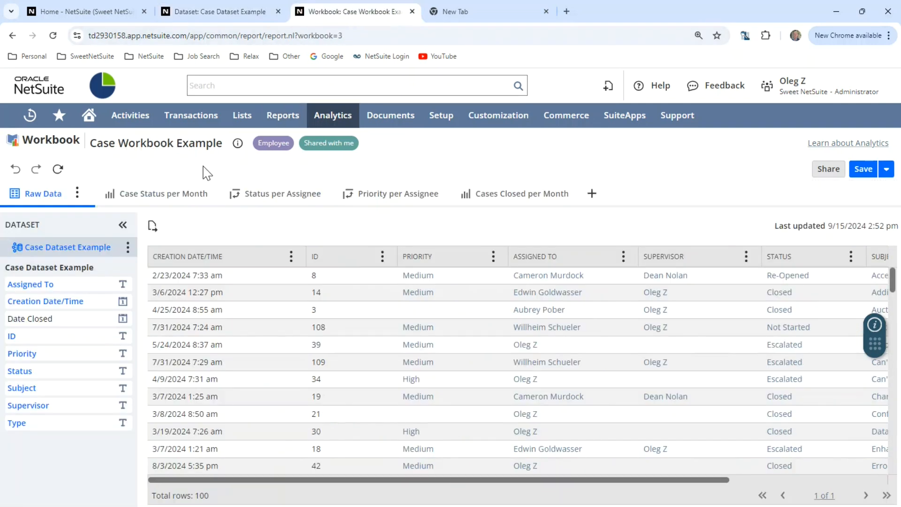
drag(777, 227, 896, 226)
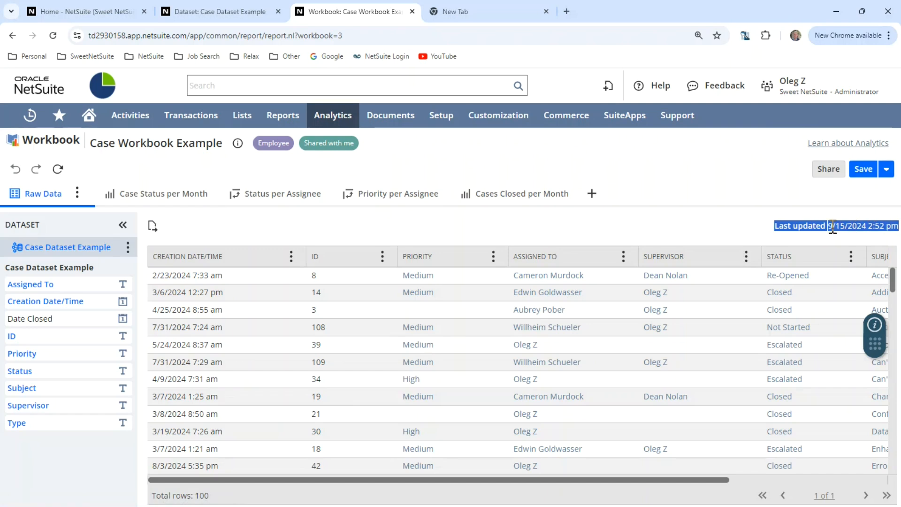
click(713, 240)
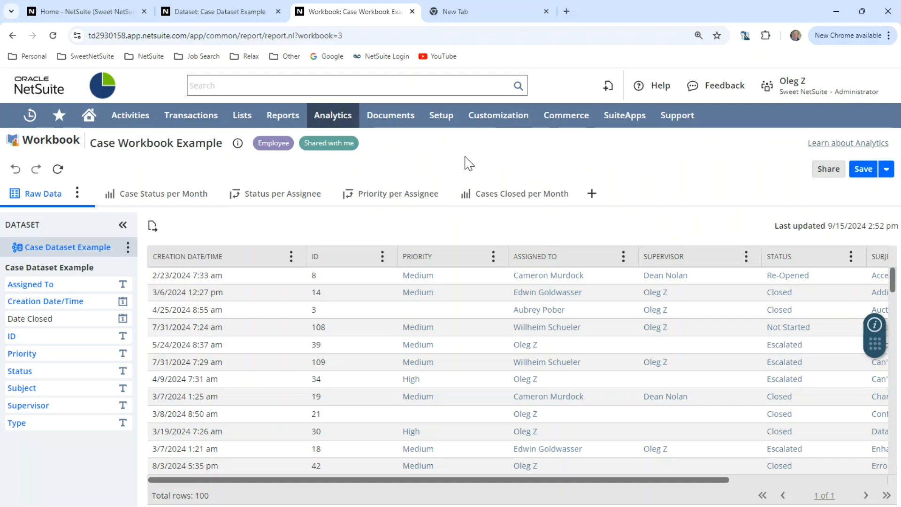
Search the records and fields available to Case Dataset Example for "main line" and clear the search
click(96, 13)
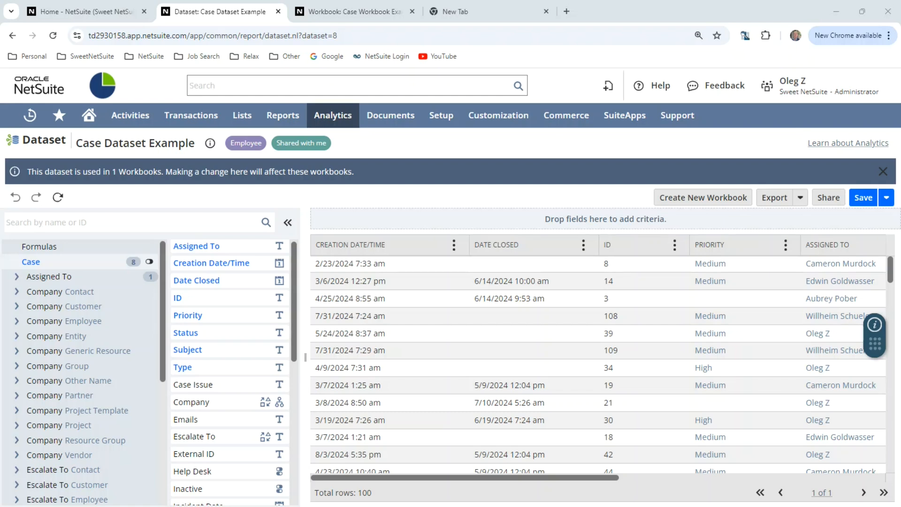
click(58, 218)
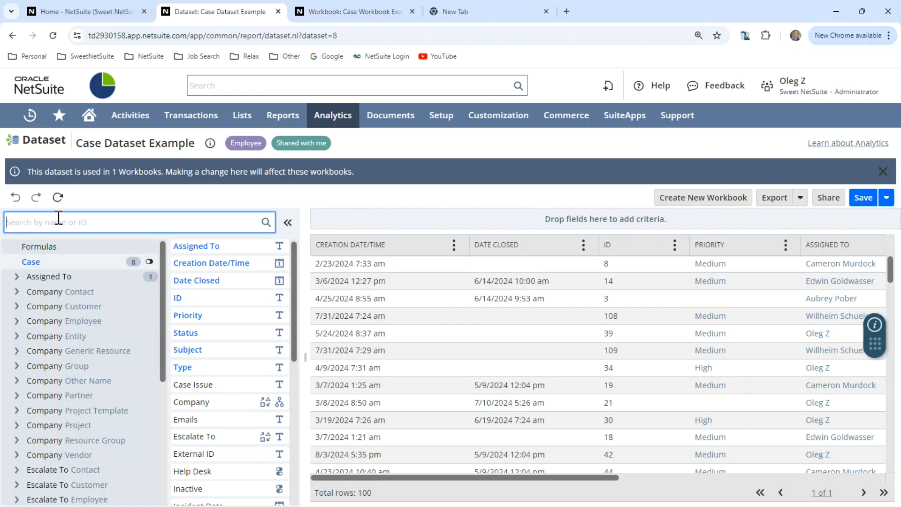
text(main line)
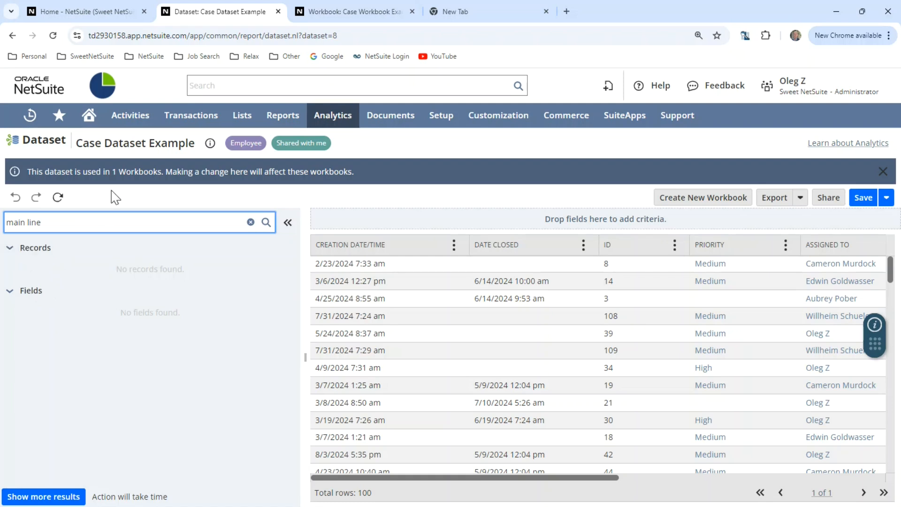
click(251, 222)
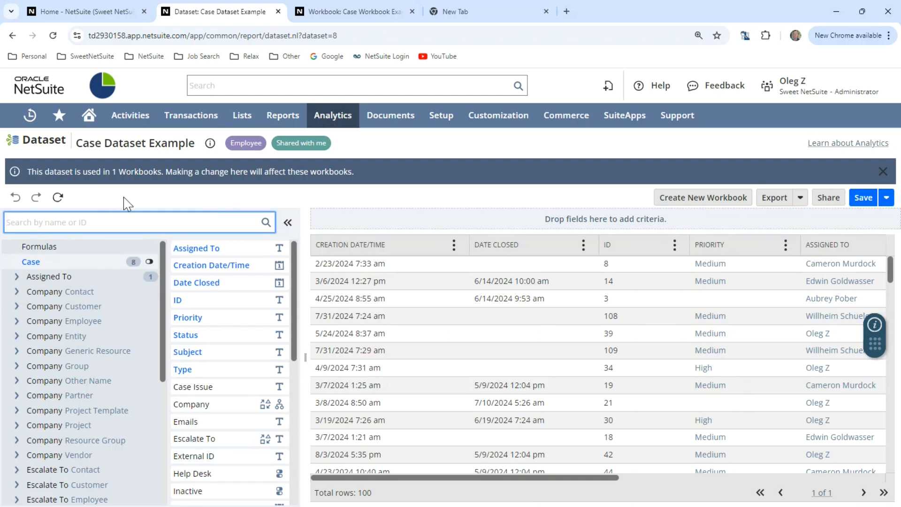
Browse the record types related to Case in the dataset and view the fields of Assigned To
click(30, 266)
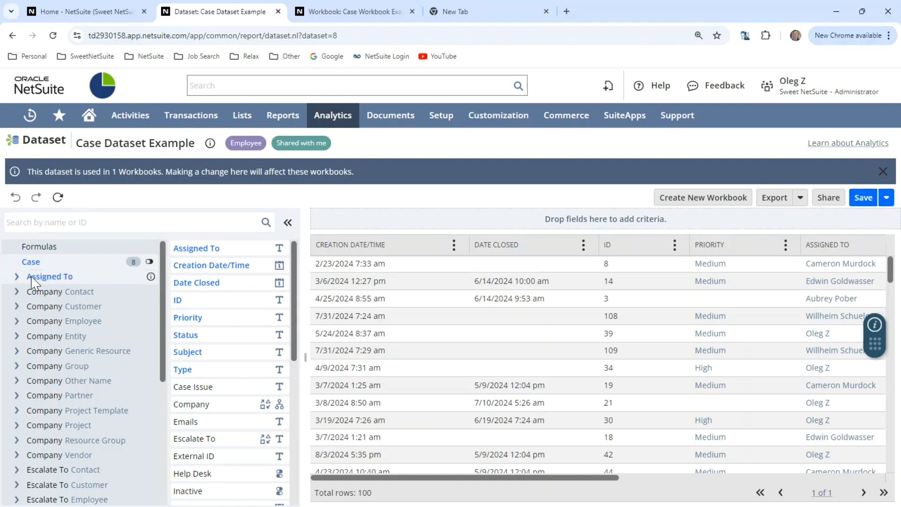
scroll(33, 281, down, 5)
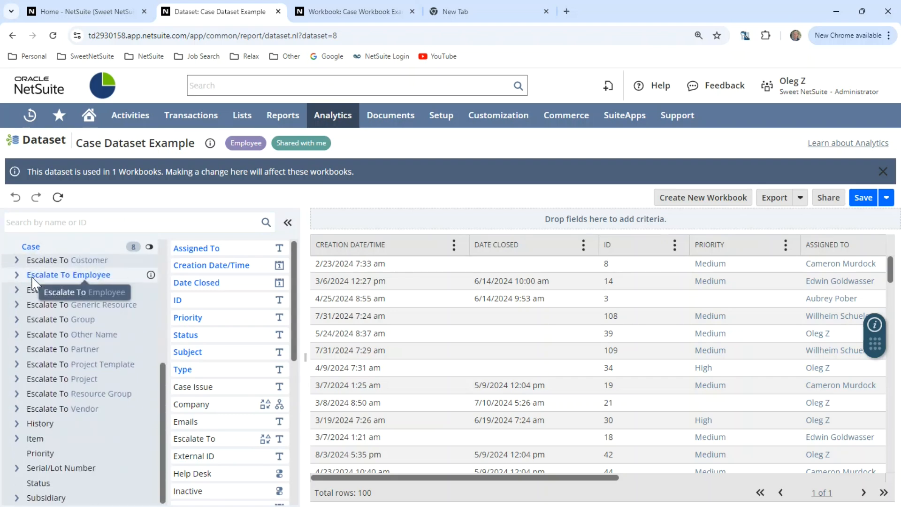
scroll(31, 268, up, 3)
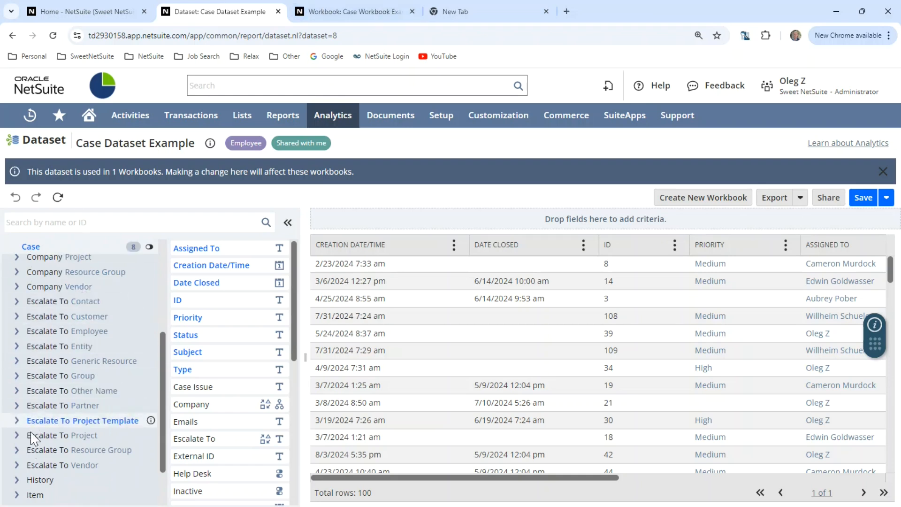
scroll(30, 497, down, 2)
scroll(35, 399, up, 1)
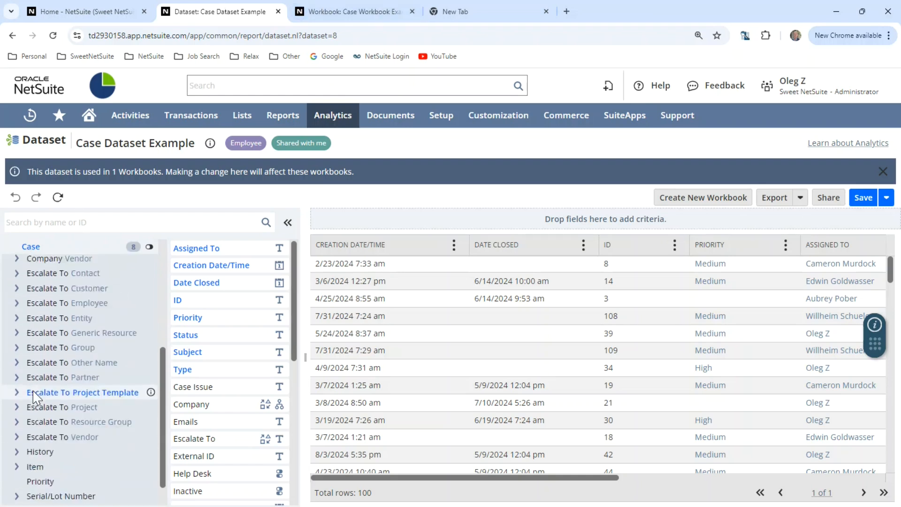
scroll(35, 398, up, 10)
click(50, 277)
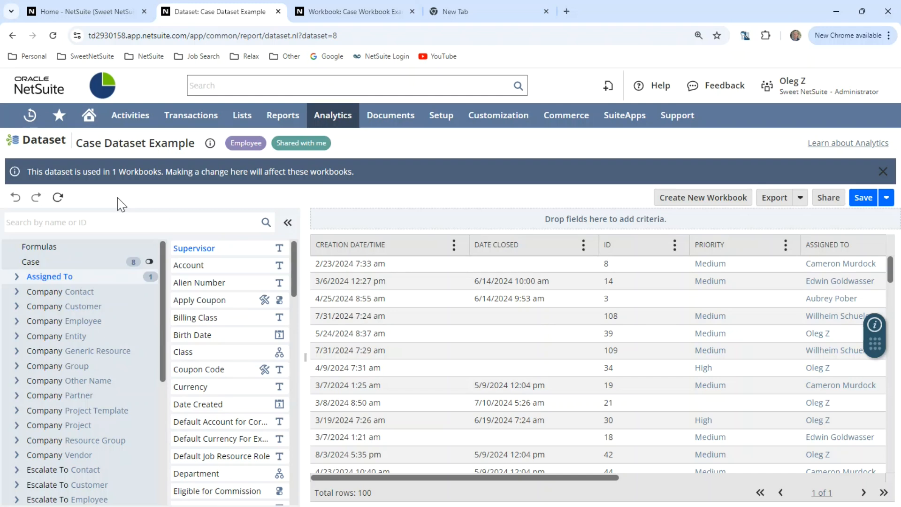
Search the dataset's records and fields for "main" and narrow the search to "main line"
click(69, 224)
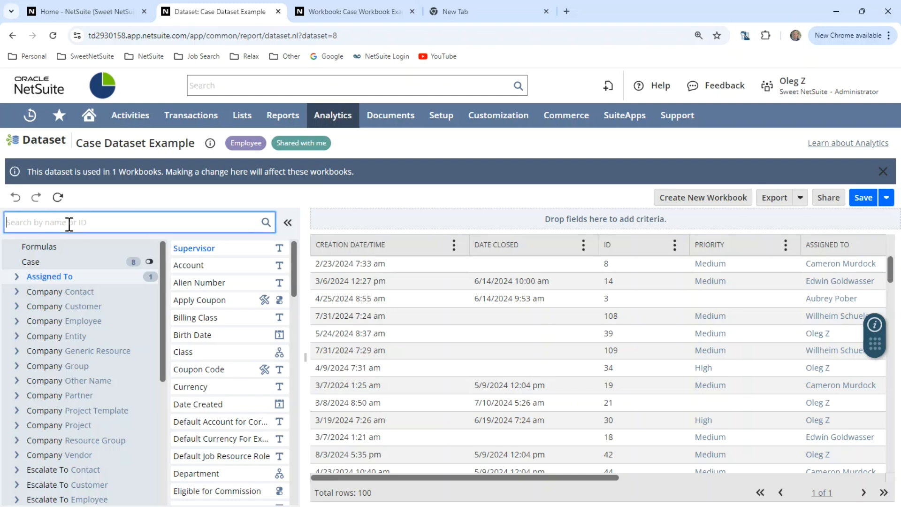
text(main)
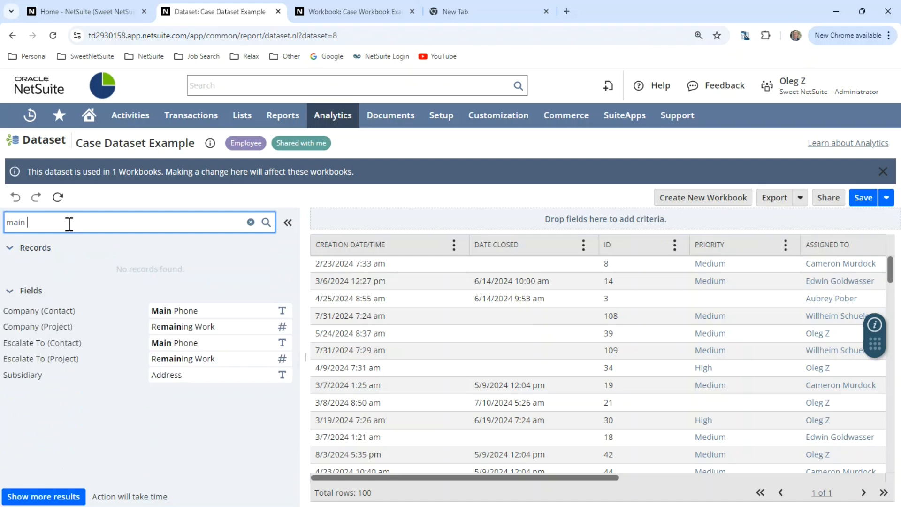
text( line)
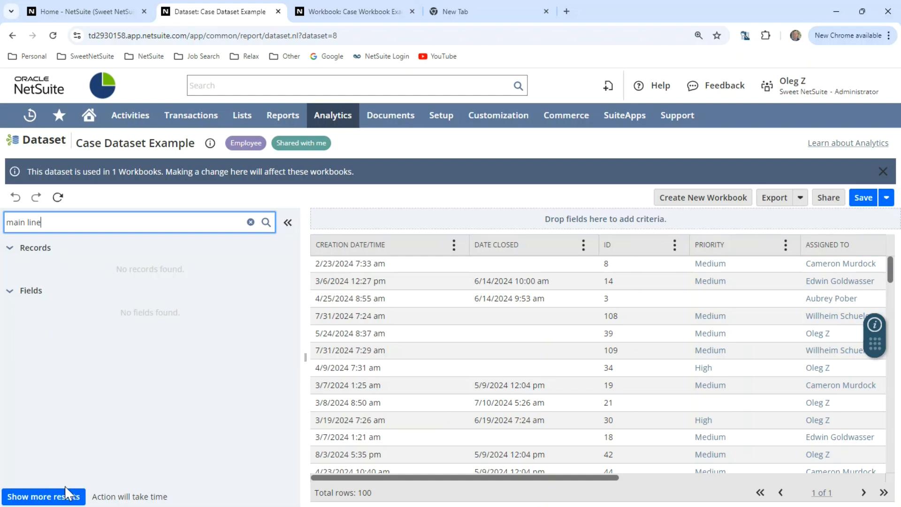
Clear the field search and expand Assigned To and its Transactions record in the dataset's list of related records
click(251, 222)
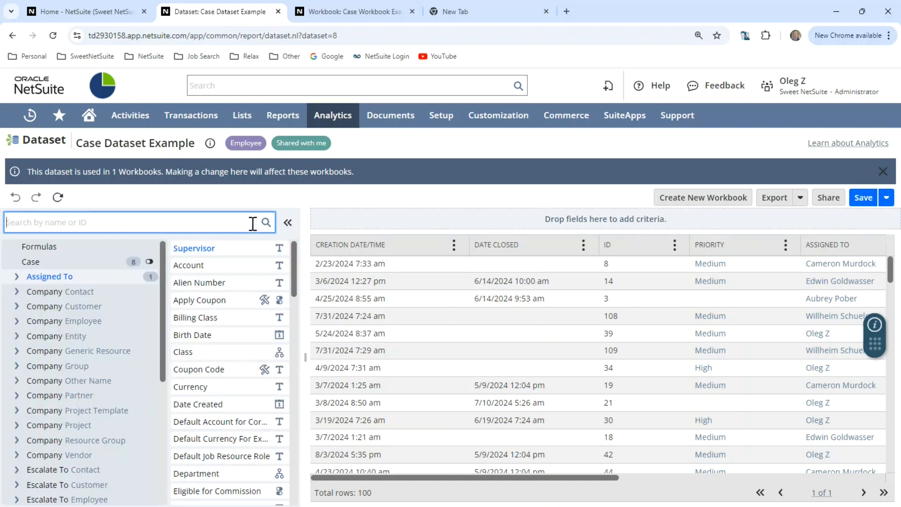
click(37, 277)
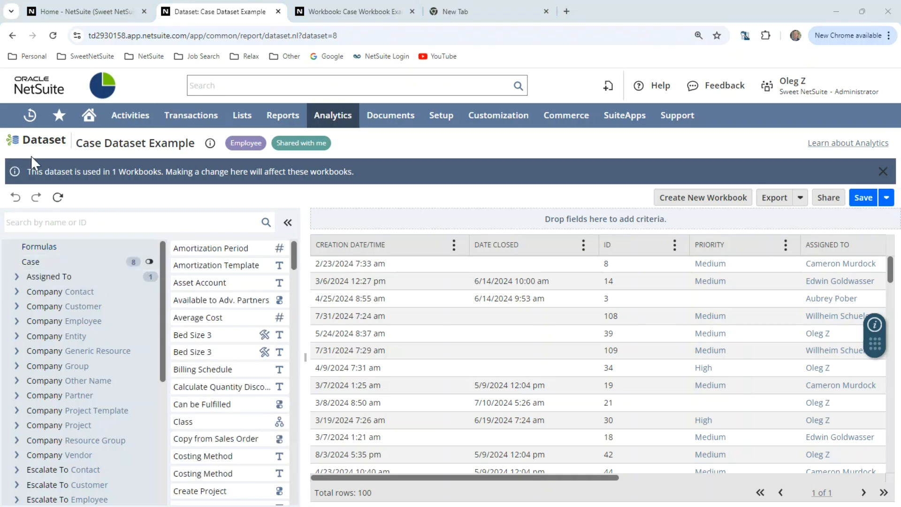
click(17, 278)
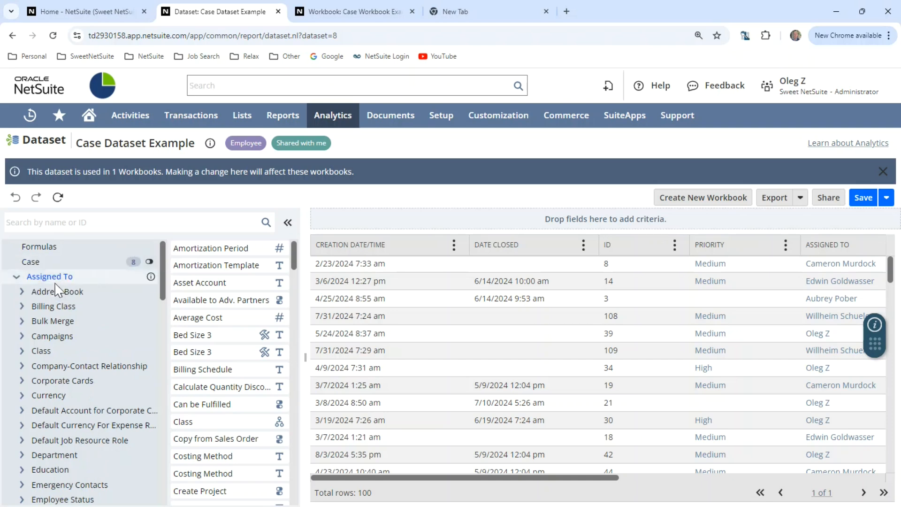
scroll(57, 290, down, 6)
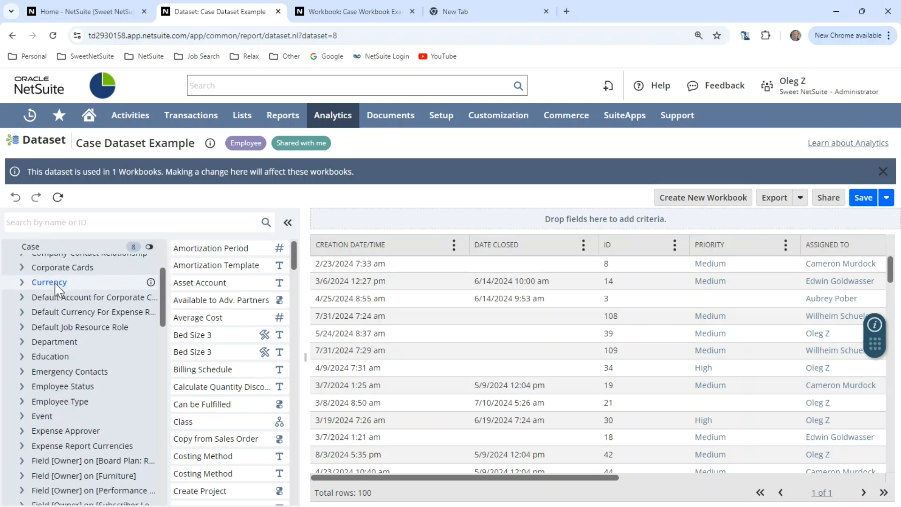
scroll(57, 290, down, 2)
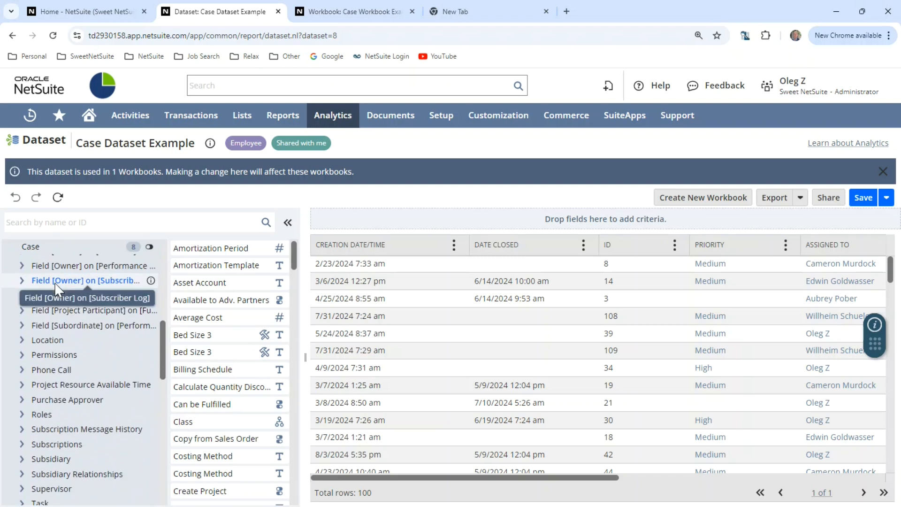
scroll(57, 290, down, 5)
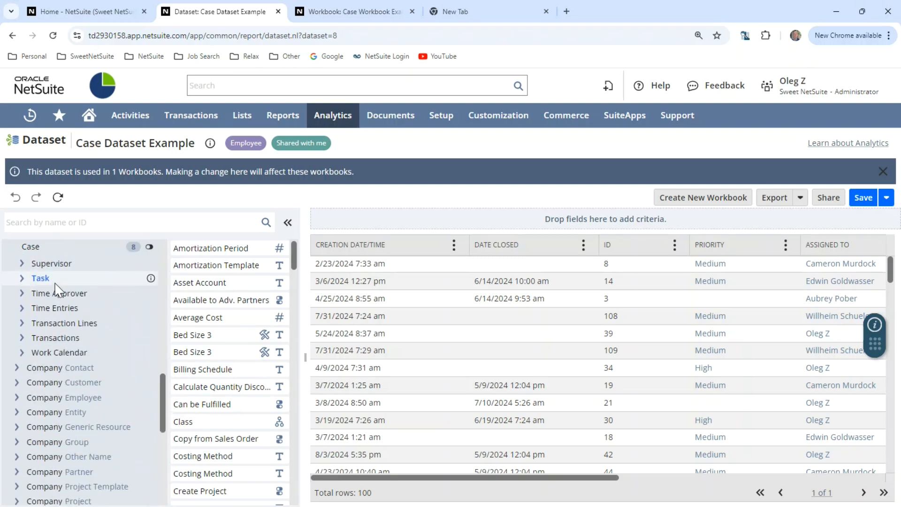
click(29, 340)
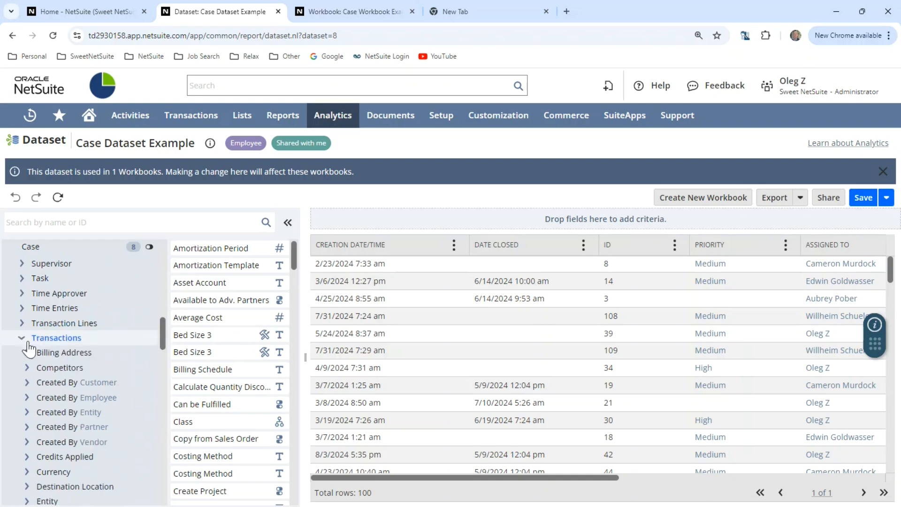
View the fields of Transaction Line under Assigned To > Transactions and look for the Main Line field
scroll(54, 347, down, 5)
scroll(54, 347, down, 5)
scroll(54, 347, down, 5)
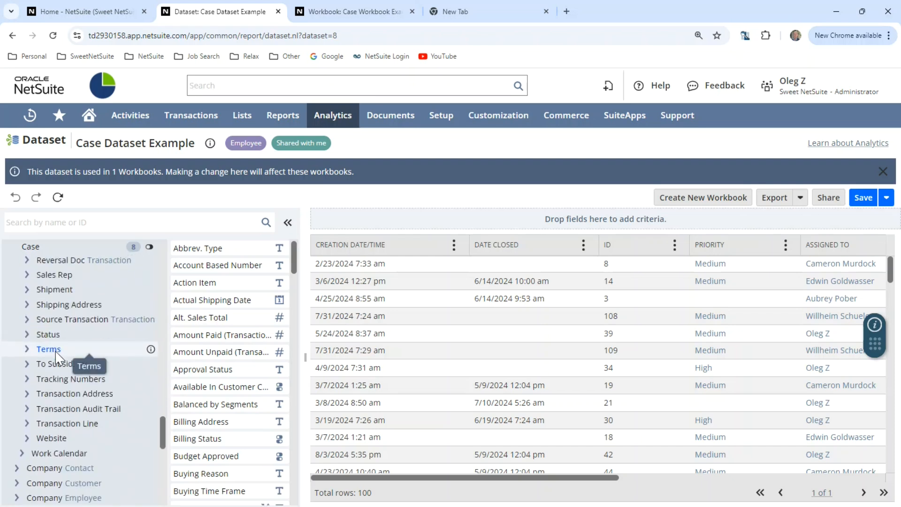
click(46, 426)
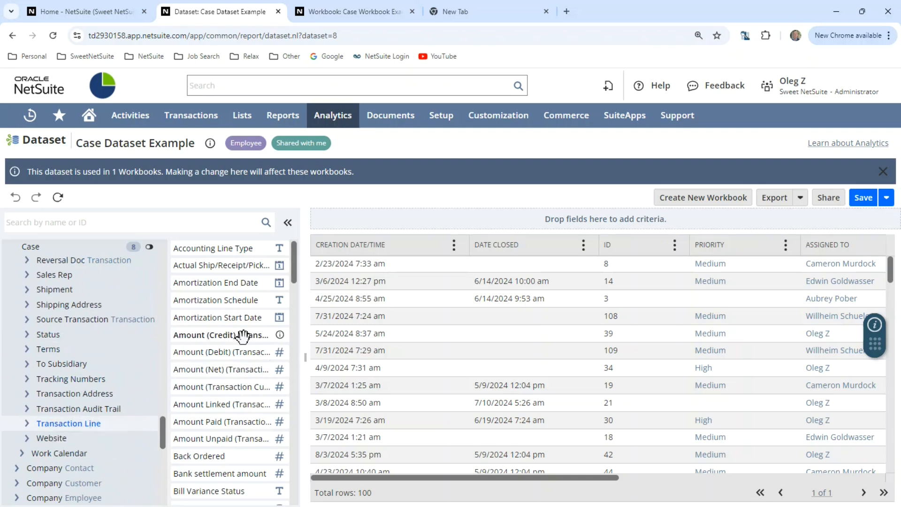
scroll(241, 330, down, 7)
scroll(240, 331, down, 10)
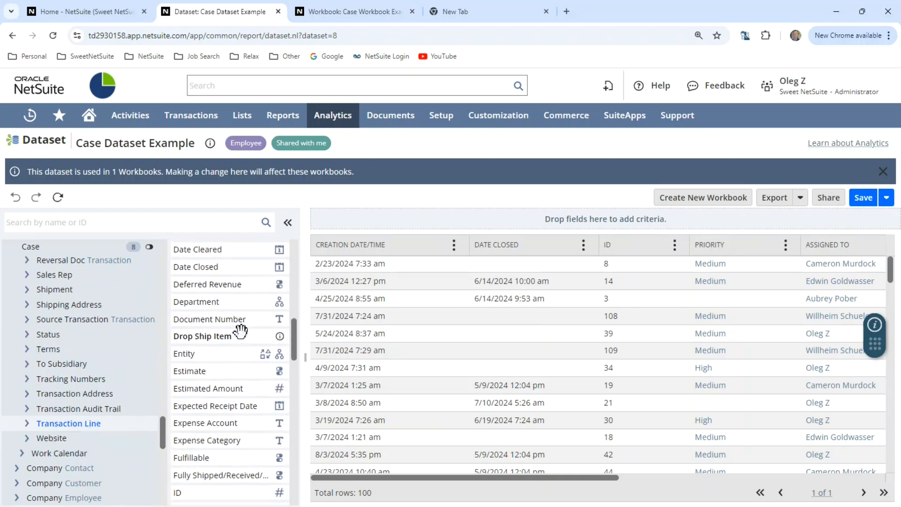
scroll(241, 330, down, 1)
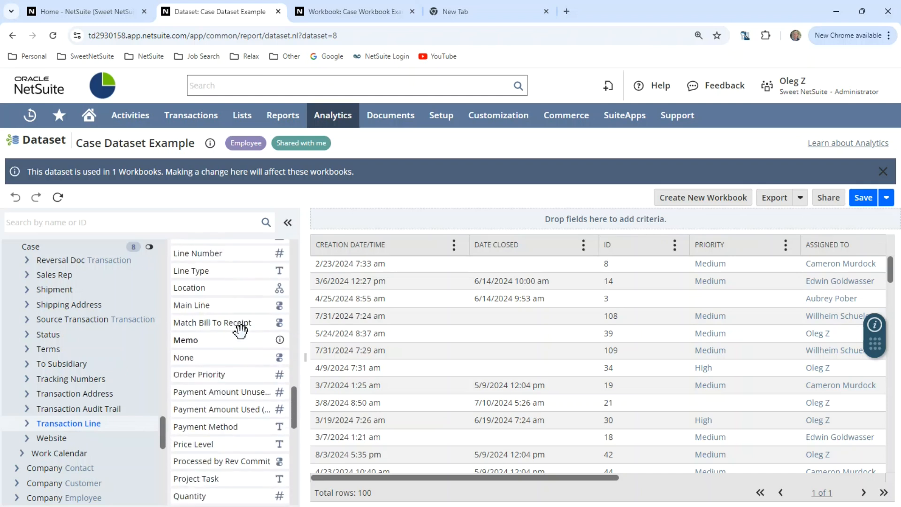
Search the dataset's records and fields for "main" and load the additional results
click(97, 220)
text(main)
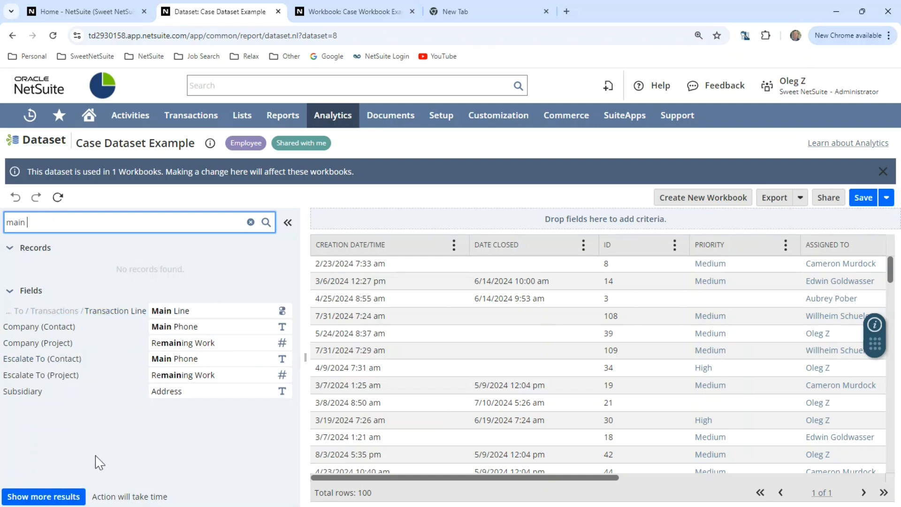
click(41, 498)
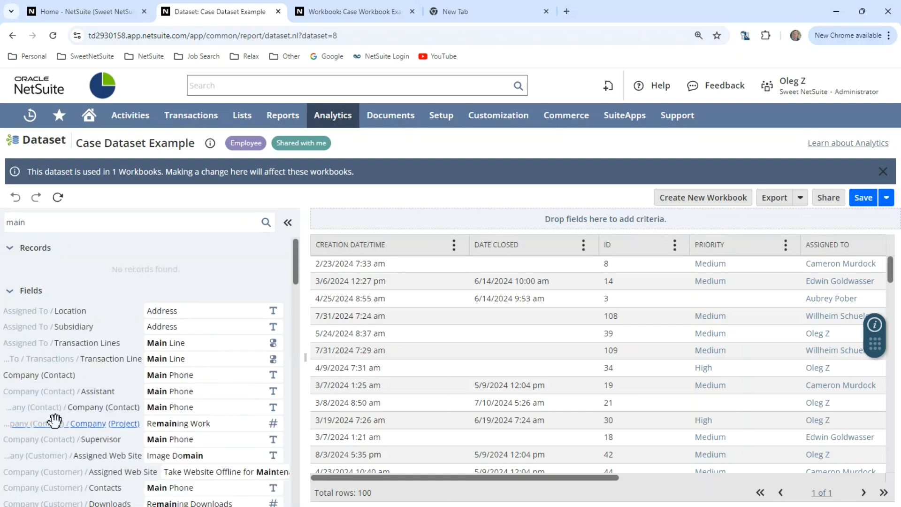
Extend the search term to "main line" and review the matching fields across the related records
click(51, 223)
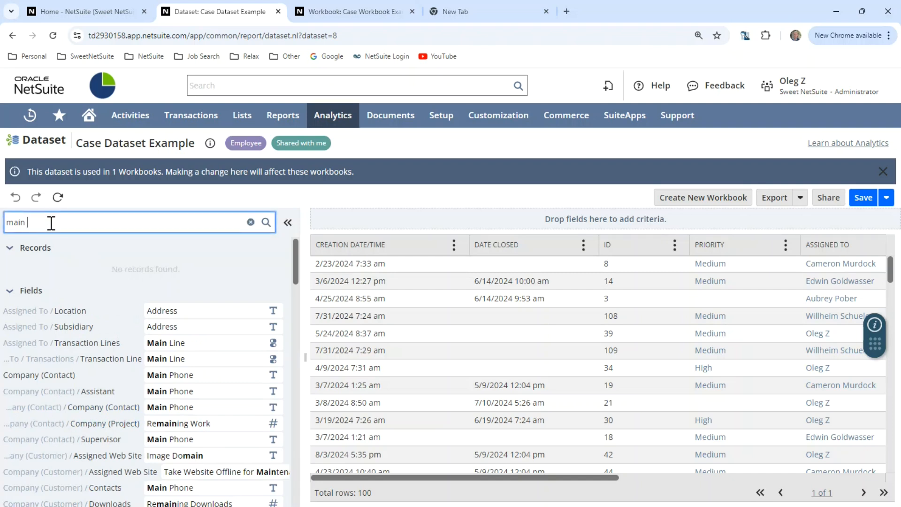
text(line)
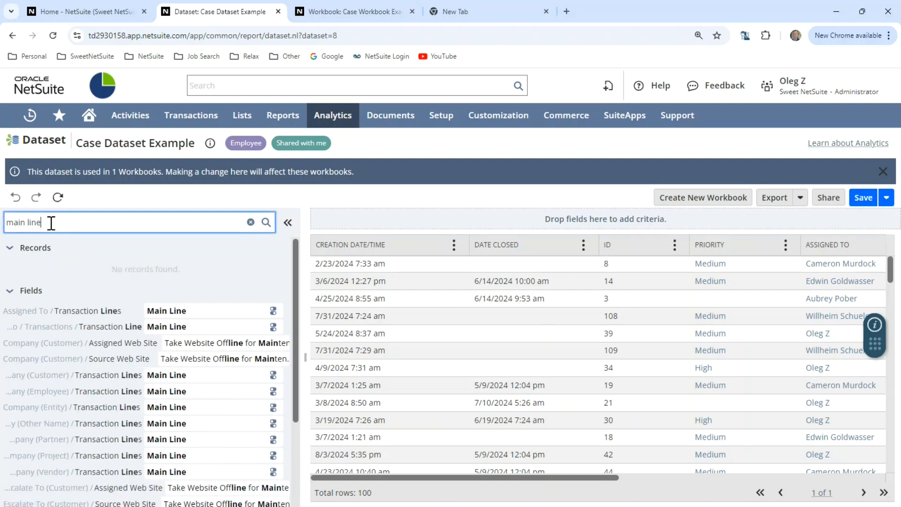
scroll(147, 397, down, 3)
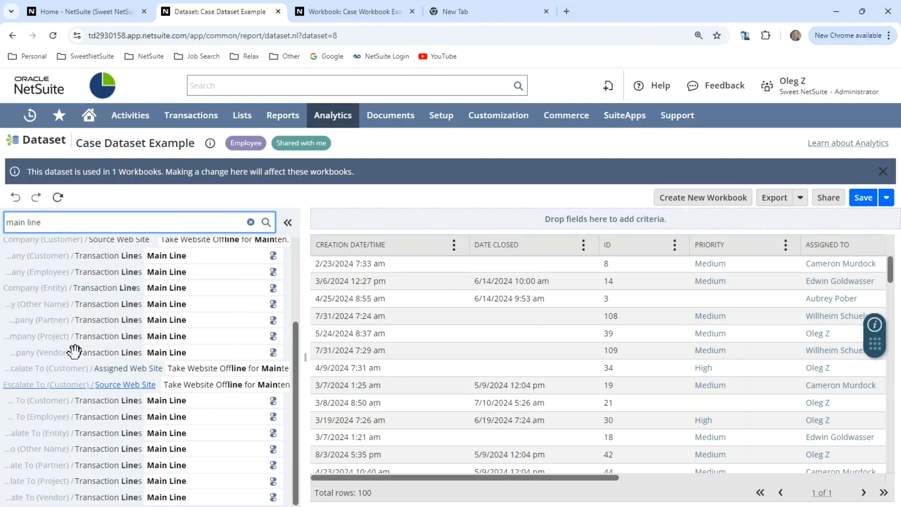
scroll(59, 428, up, 3)
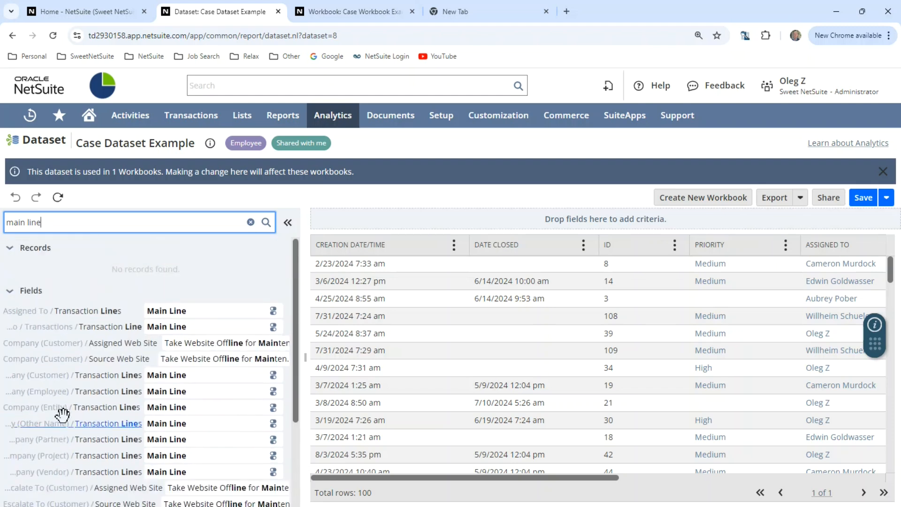
Collapse and re-expand the Records and Fields result groups, review the matches again and clear the search
click(11, 248)
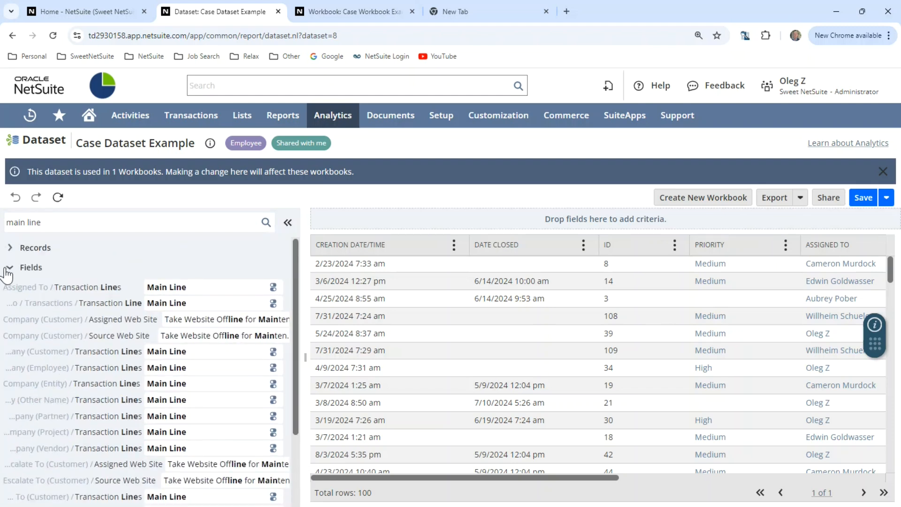
click(8, 267)
click(9, 268)
click(9, 248)
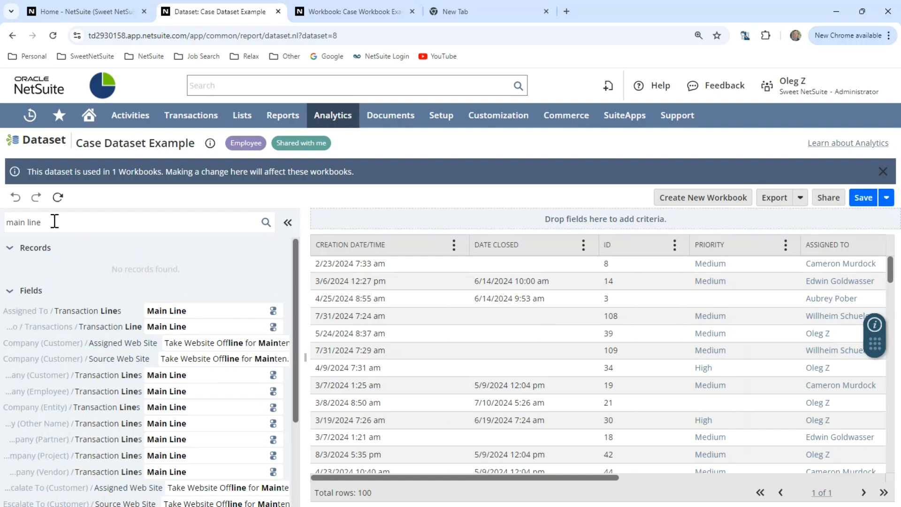
scroll(136, 310, down, 3)
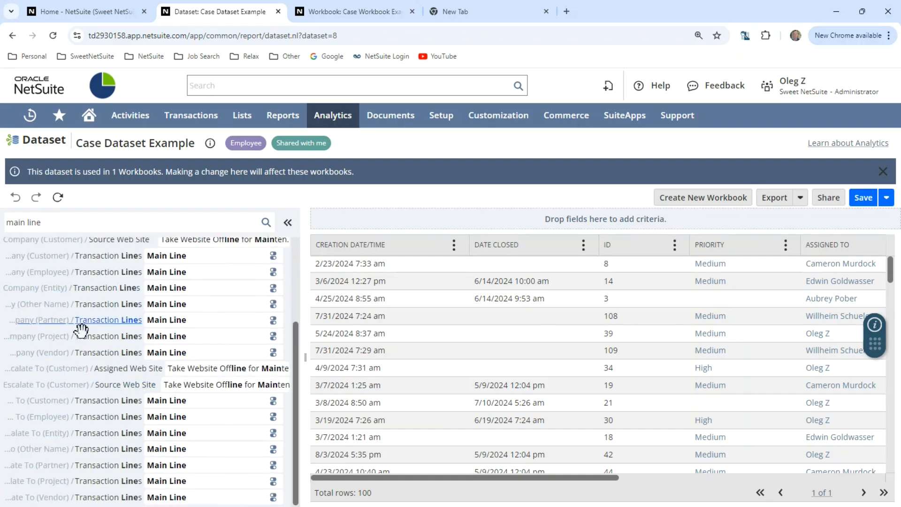
click(253, 222)
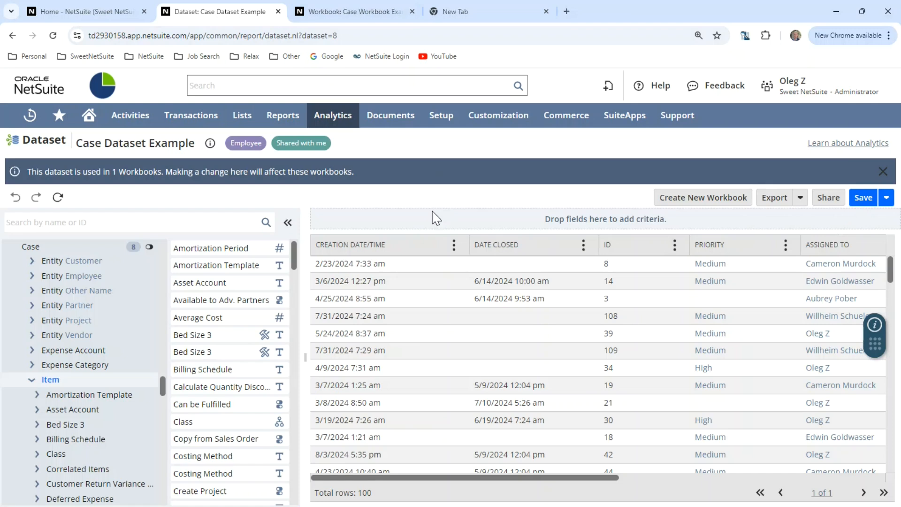
Remove the Assigned To column from Case Dataset Example and save the dataset
click(332, 14)
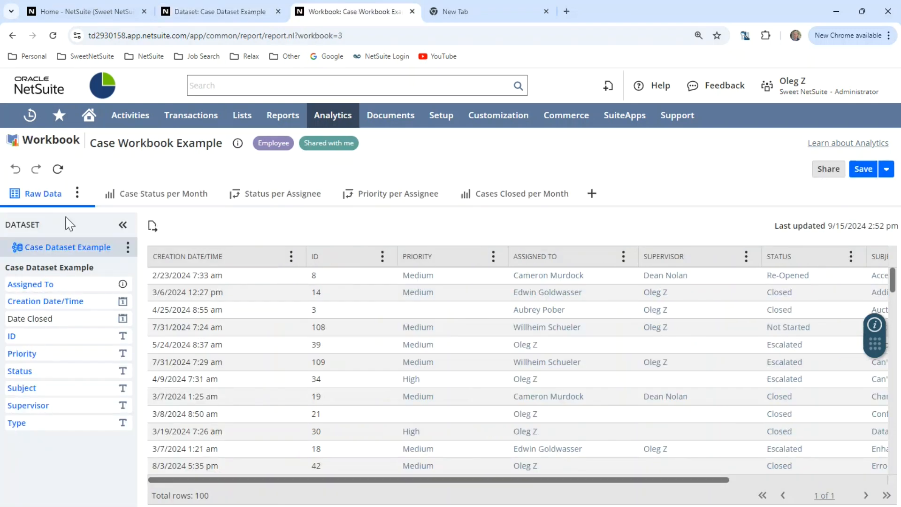
click(190, 14)
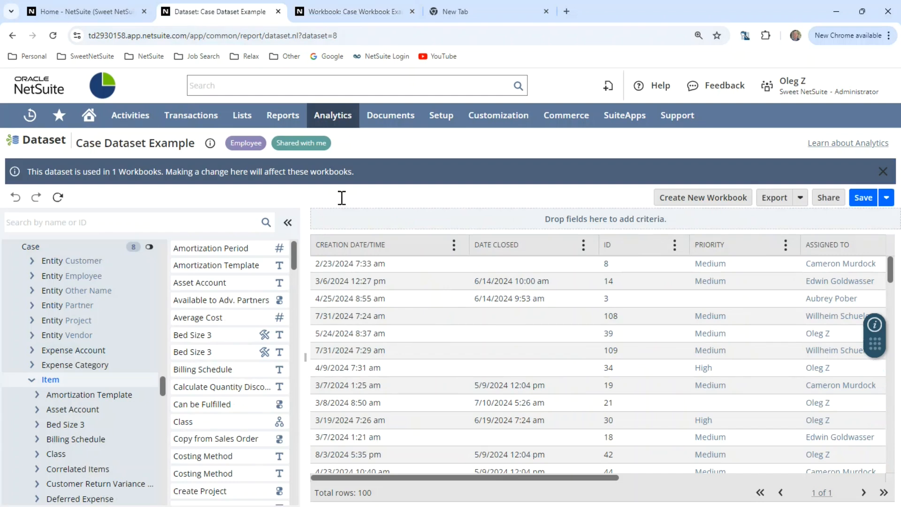
drag(467, 484, 630, 488)
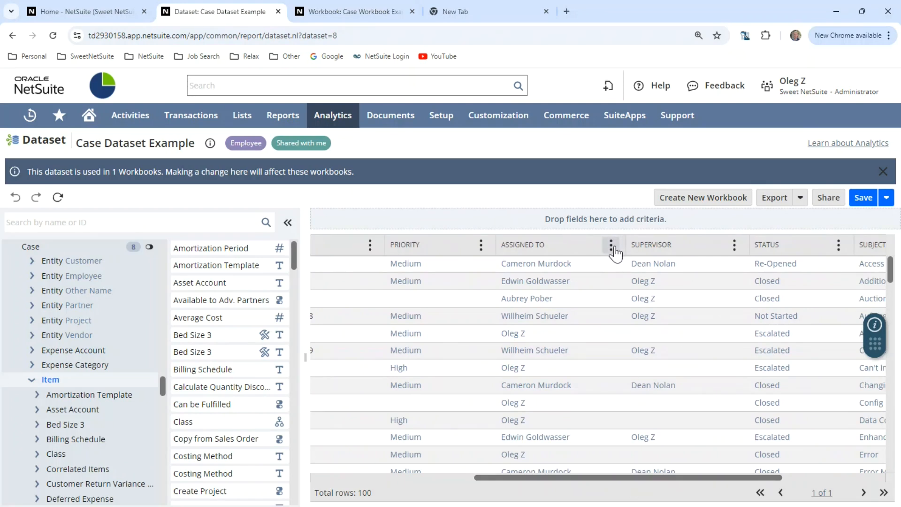
click(611, 244)
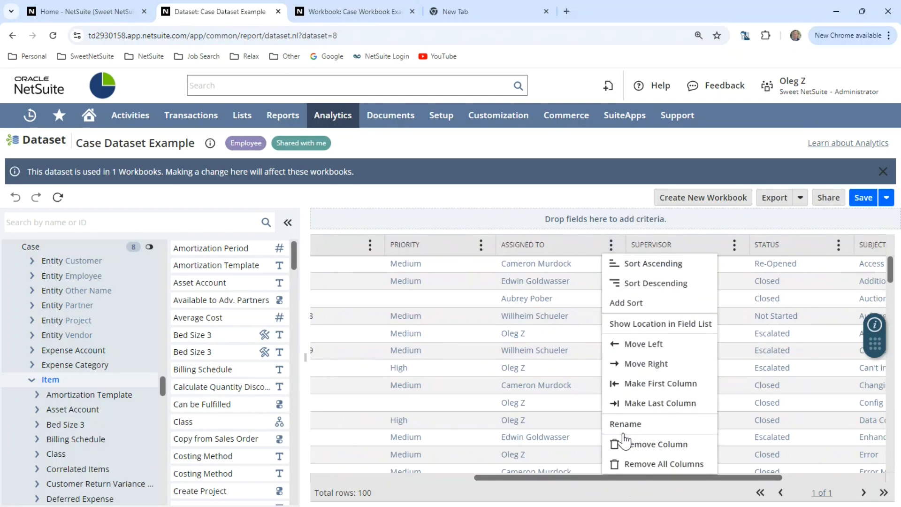
click(645, 445)
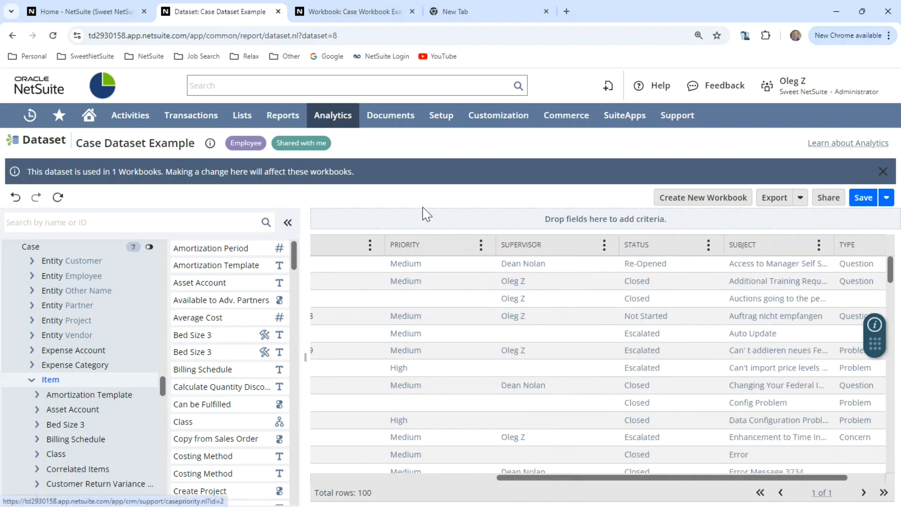
click(862, 198)
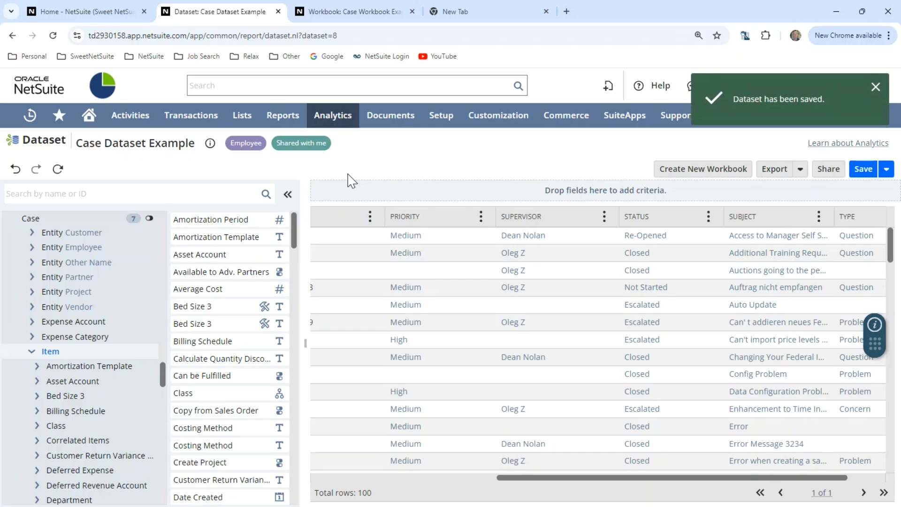
Refresh the data in Case Workbook Example, read which dataset fields are affected and acknowledge the notice
click(342, 14)
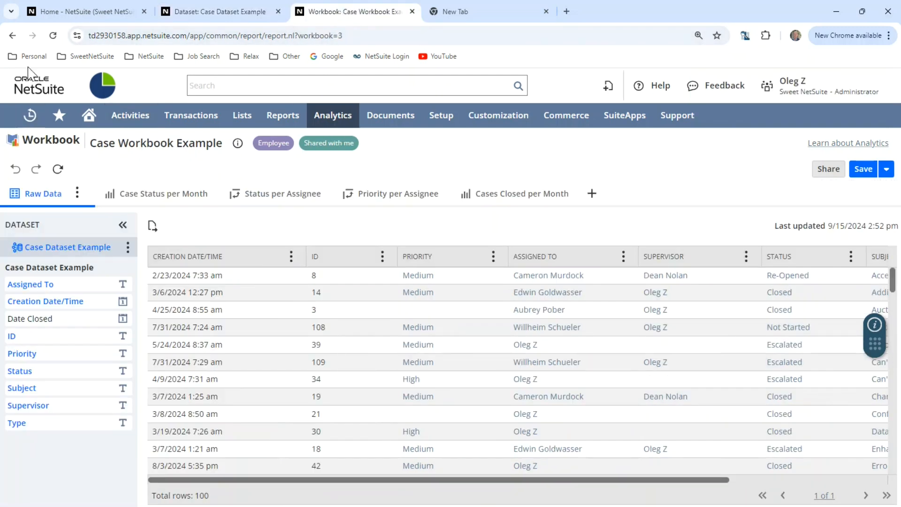
click(57, 169)
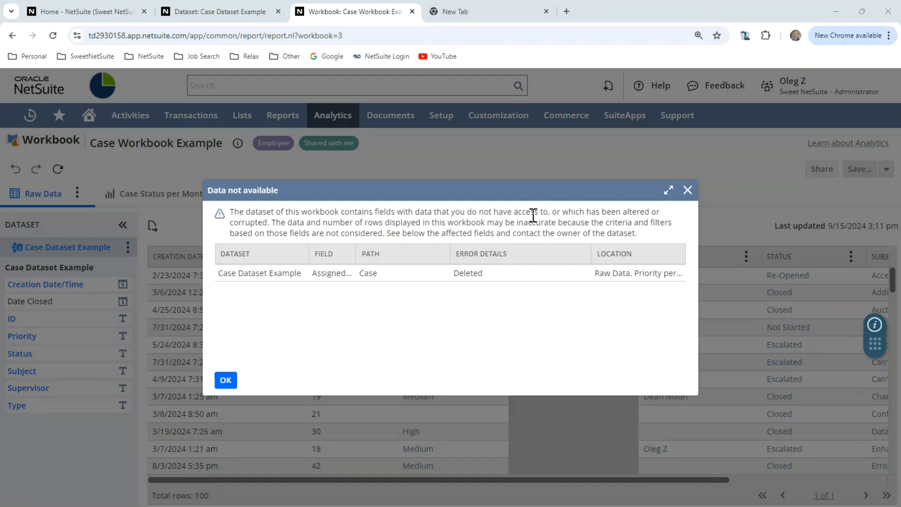
drag(549, 212, 242, 212)
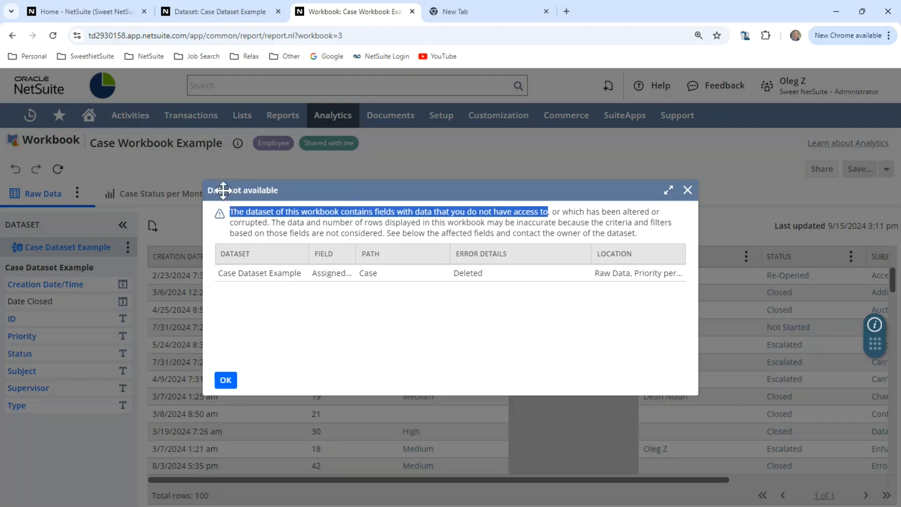
click(226, 380)
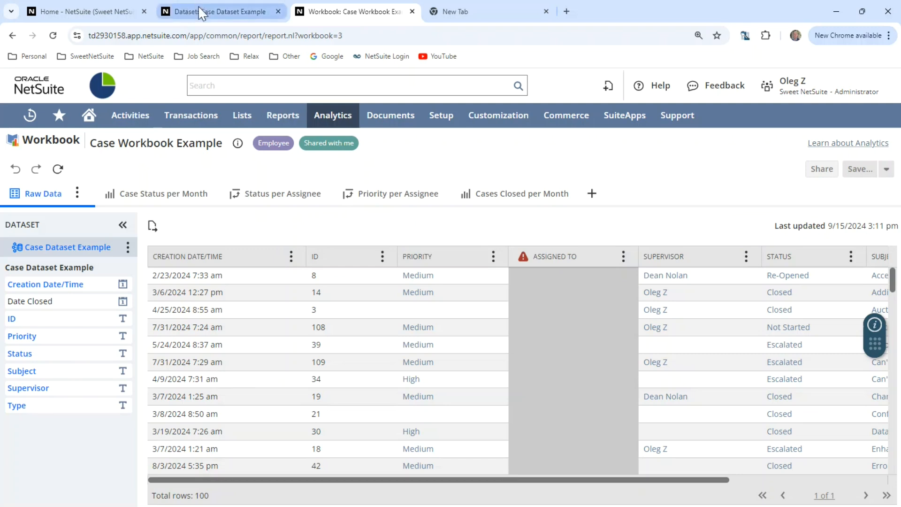
Return to Case Dataset Example and undo the removal of the Assigned To column
click(208, 18)
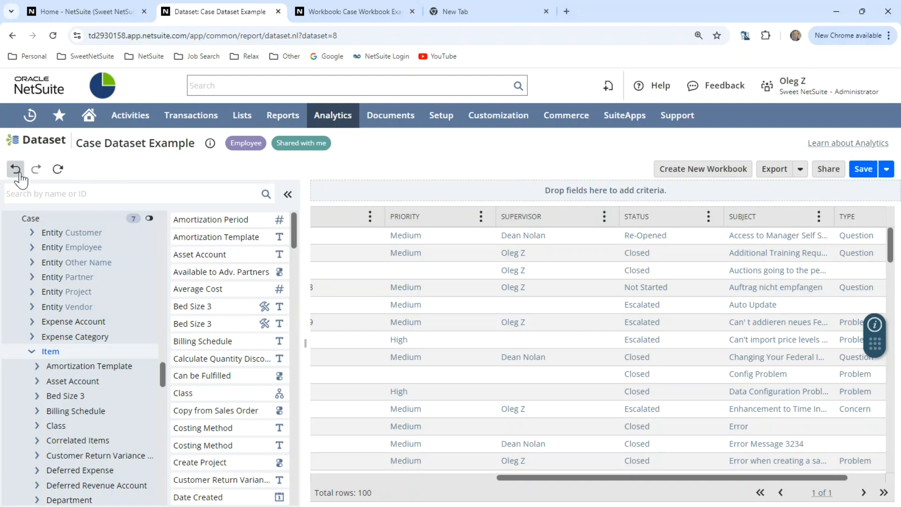
click(15, 169)
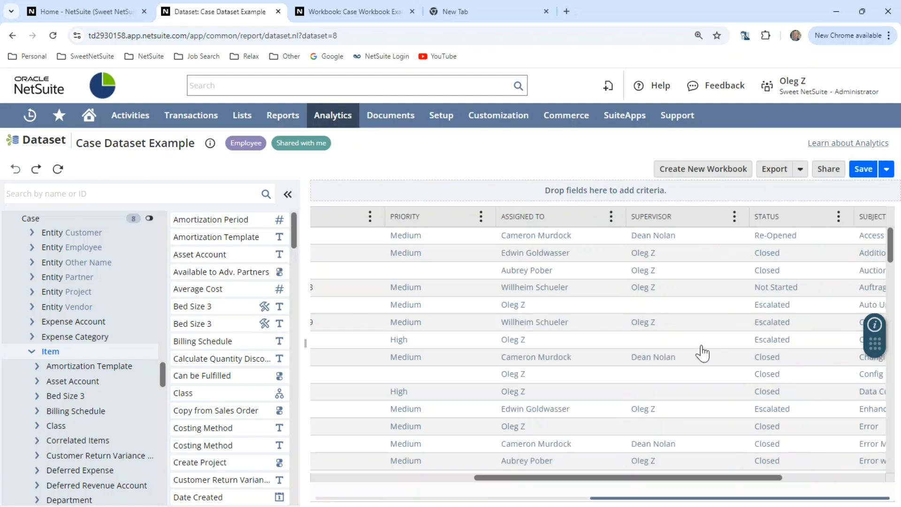